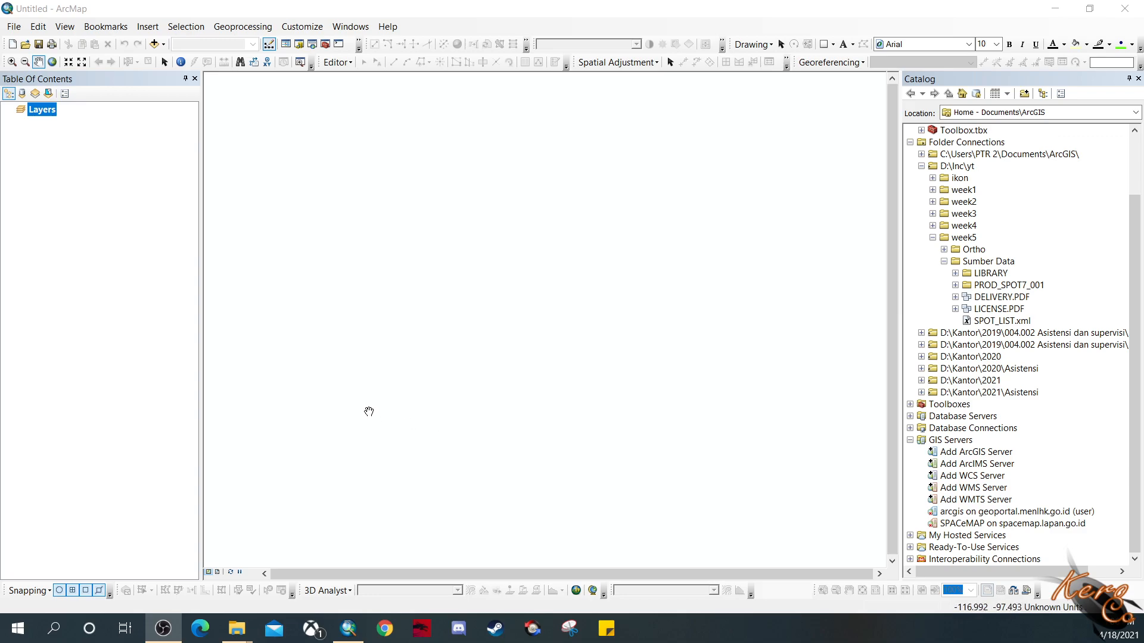
Step: Switch to the Sumber Data folder in File Explorer and select the SP7_20180218_021243_E116.0_S08.4_SE.tar archive with the Name column widened
mouse_move(233, 633)
left_click(163, 576)
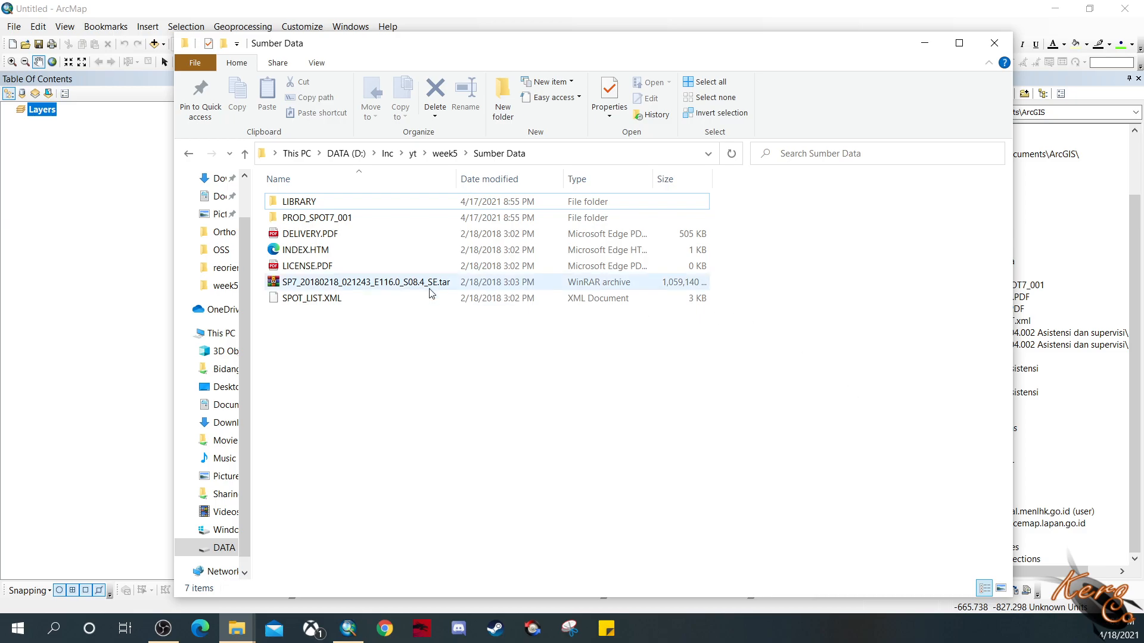
left_click(409, 285)
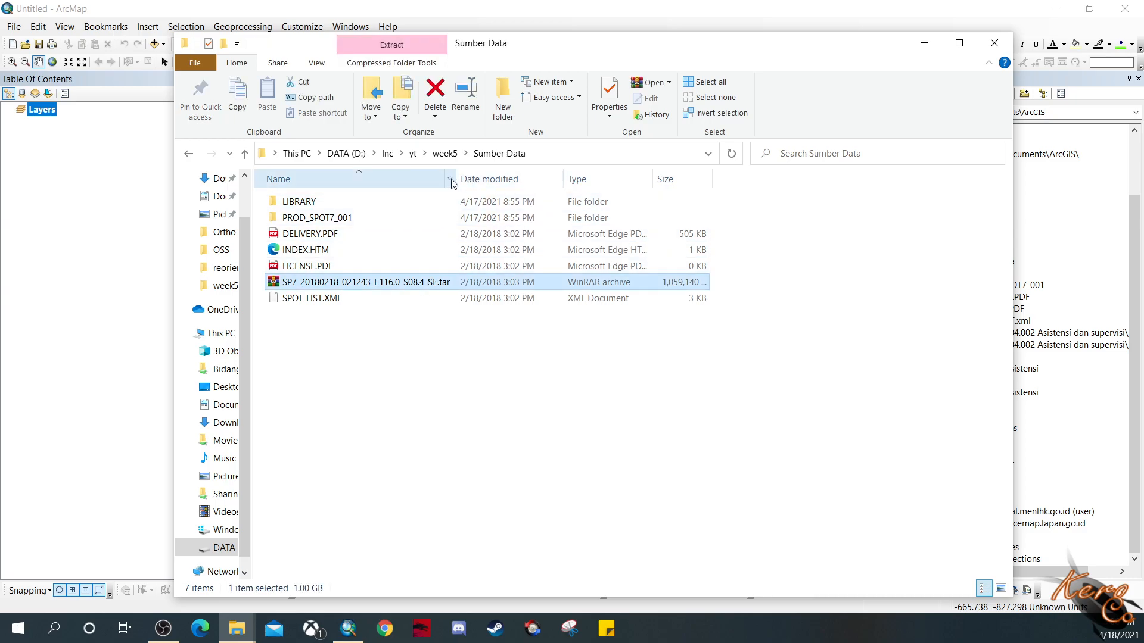
left_click_drag(457, 180, 569, 183)
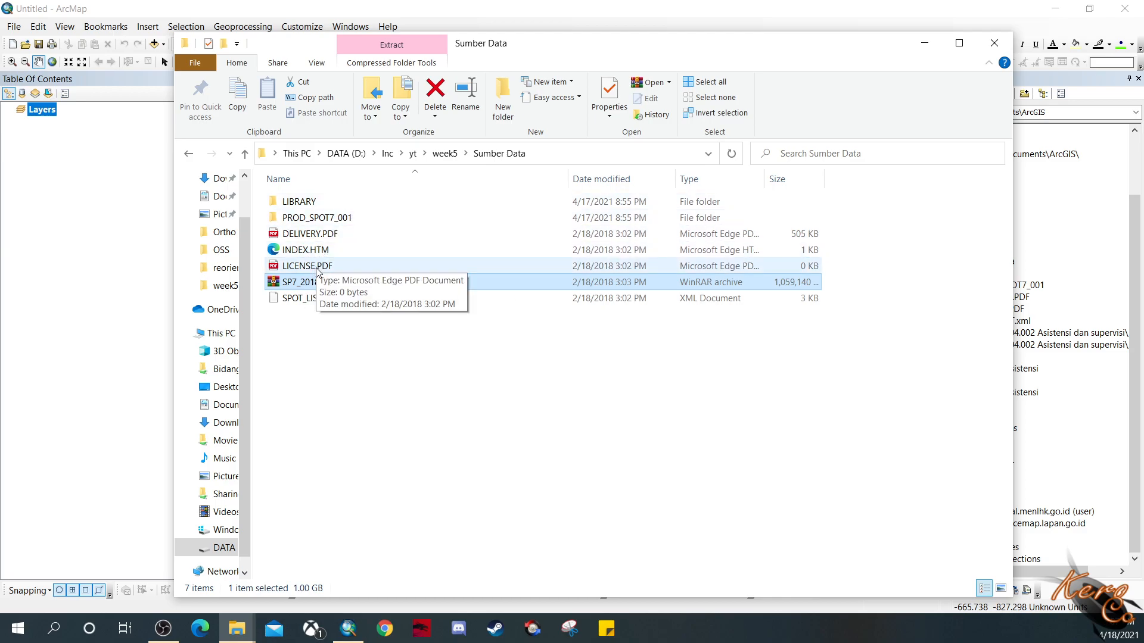
Step: Open the IMG_SPOT7_MS_001_A folder inside PROD_SPOT7_001 and VOL_SPOT7_001_A
double_click(404, 224)
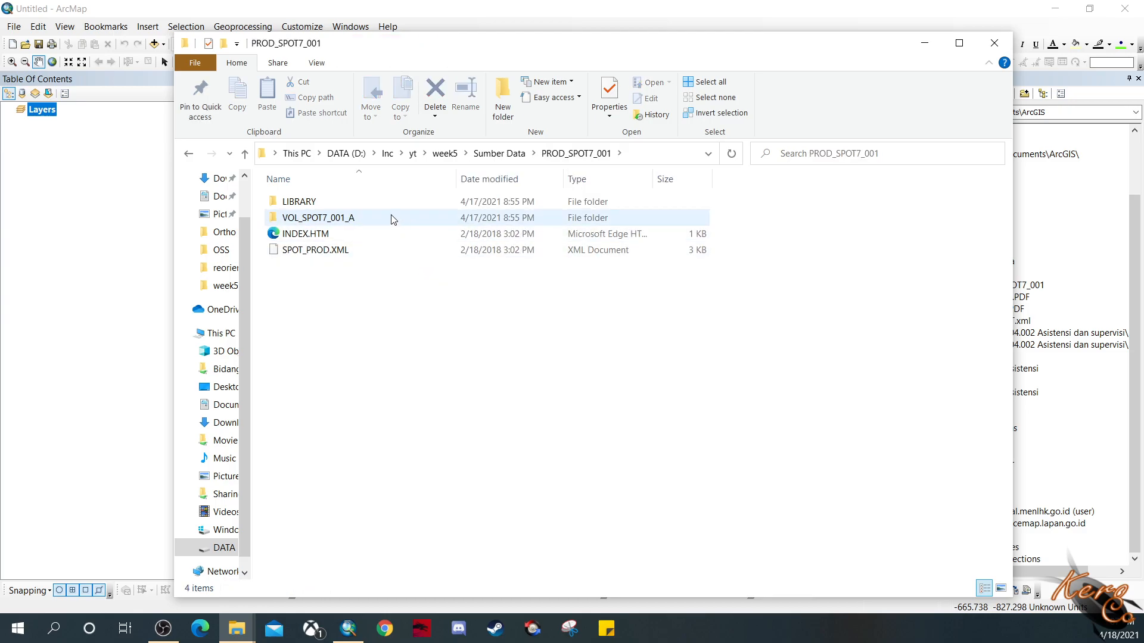
double_click(366, 219)
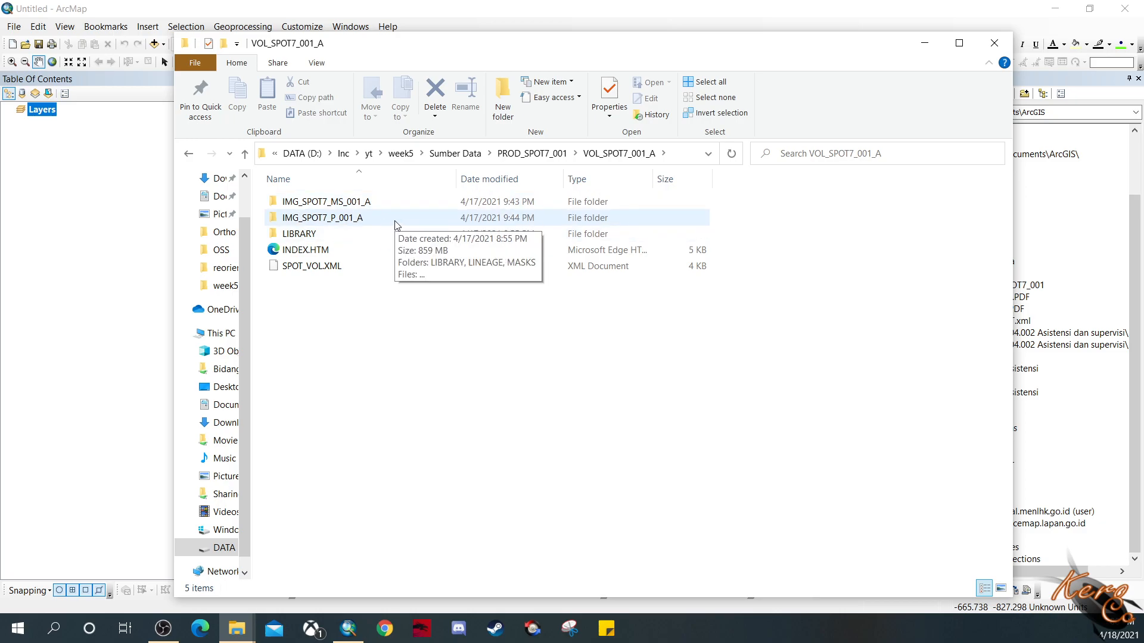
double_click(426, 209)
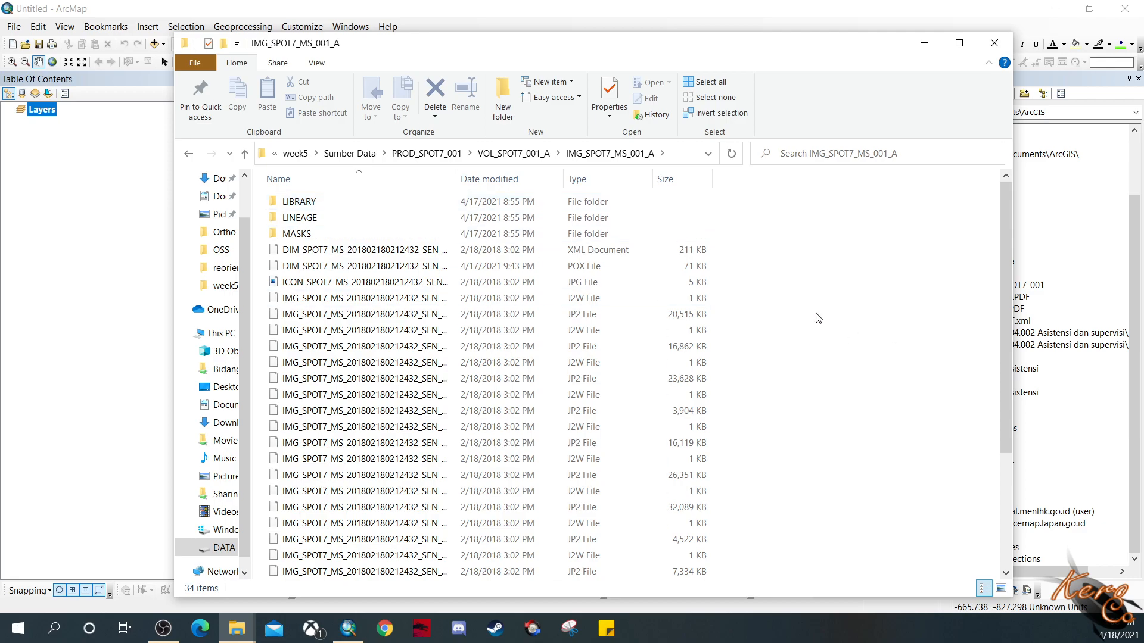
Step: Look through the multispectral image folder's files and select the RPC_SPOT7_MS XML file
scroll(816, 319, "down", 4)
scroll(816, 319, "down", 1)
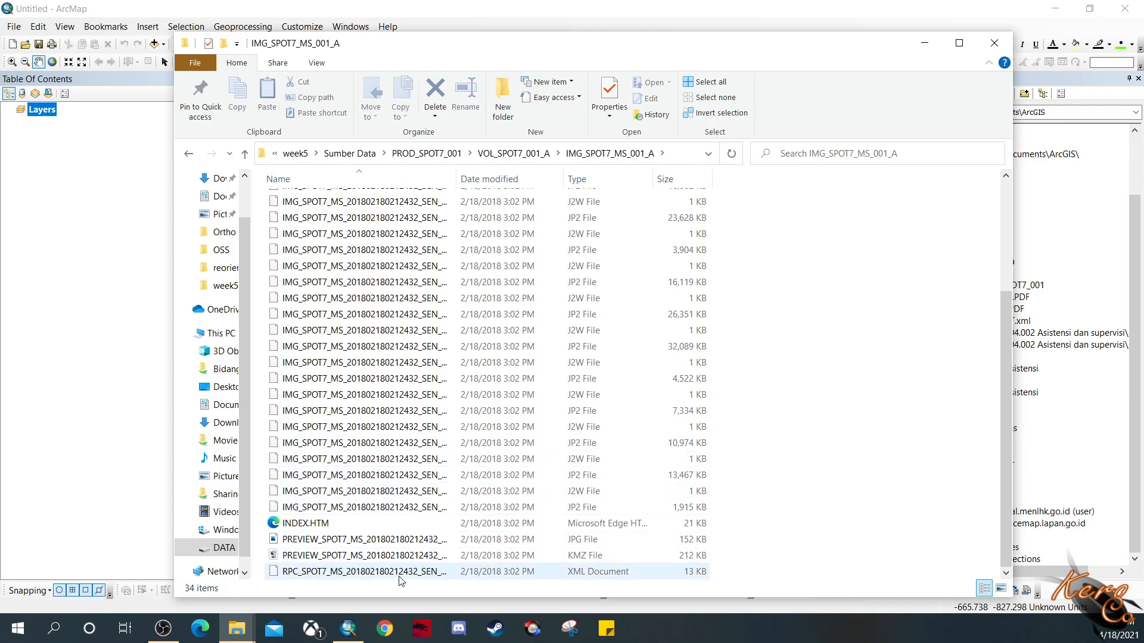
left_click(291, 575)
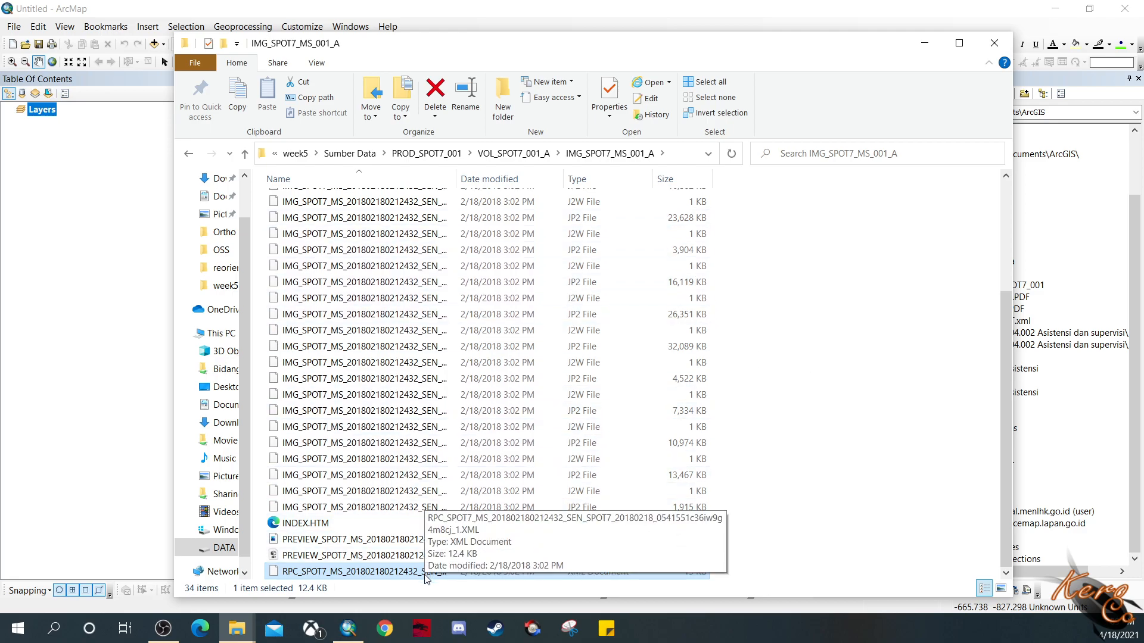
scroll(777, 292, "up", 4)
scroll(778, 291, "down", 3)
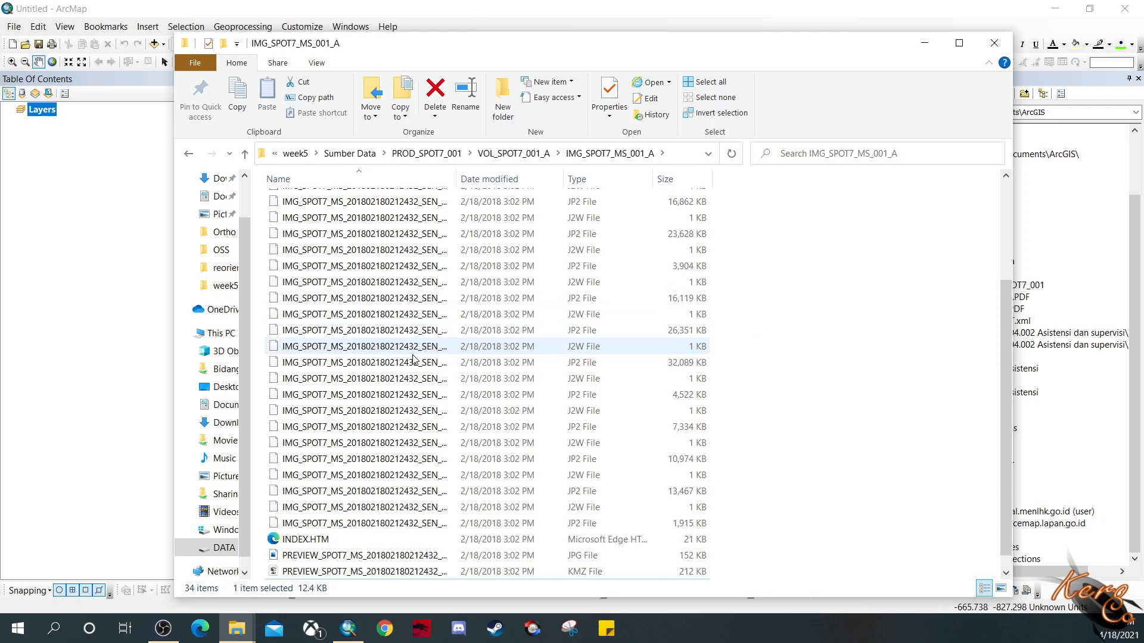
scroll(757, 316, "down", 1)
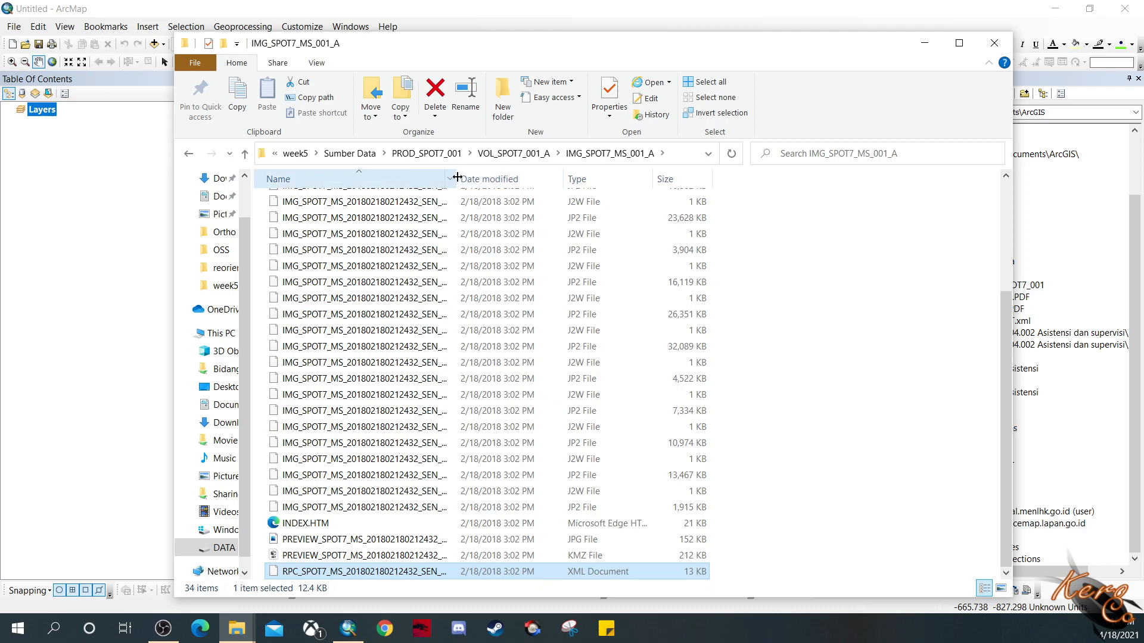
Step: Review the image, preview and RPC files, and widen the Name column enough to read the full file names
left_click_drag(456, 177, 530, 177)
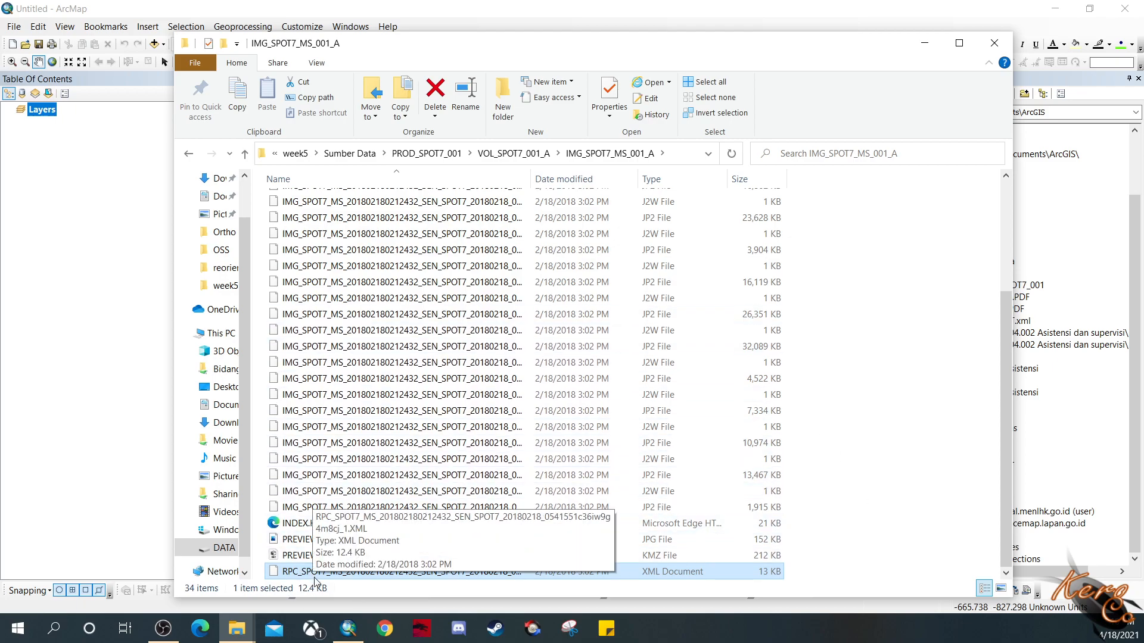
scroll(890, 386, "up", 4)
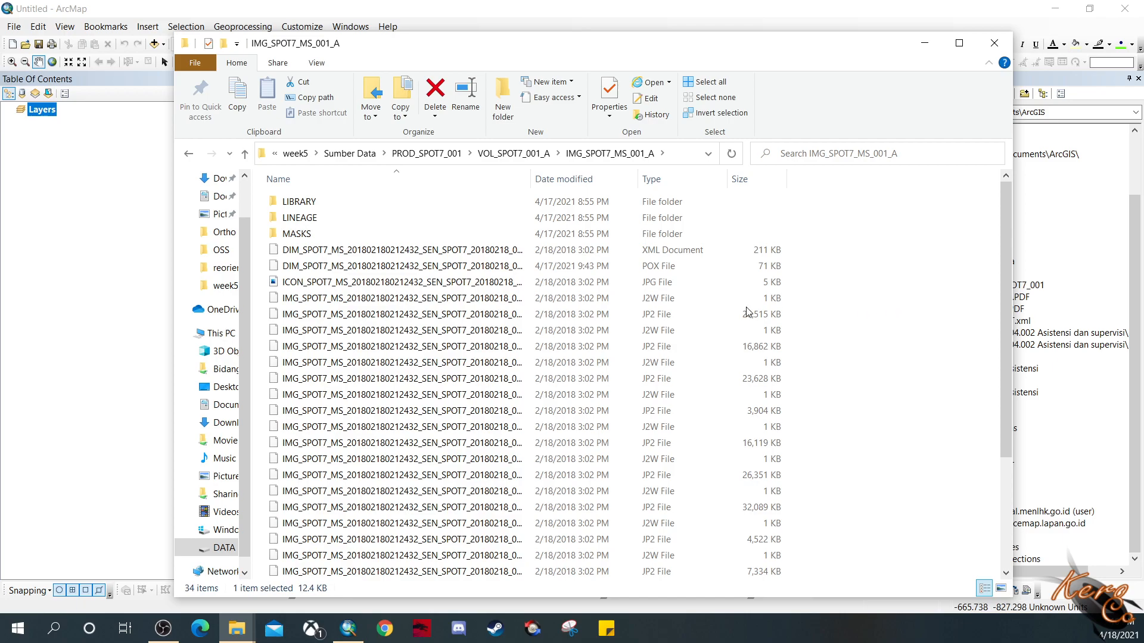
scroll(421, 322, "down", 4)
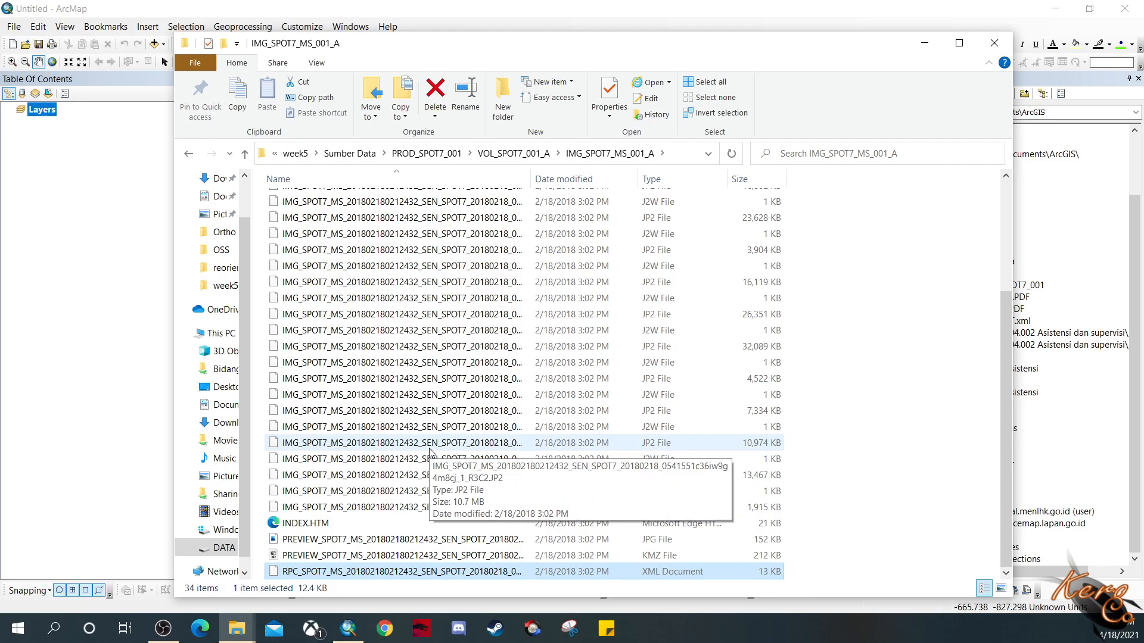
scroll(430, 451, "up", 4)
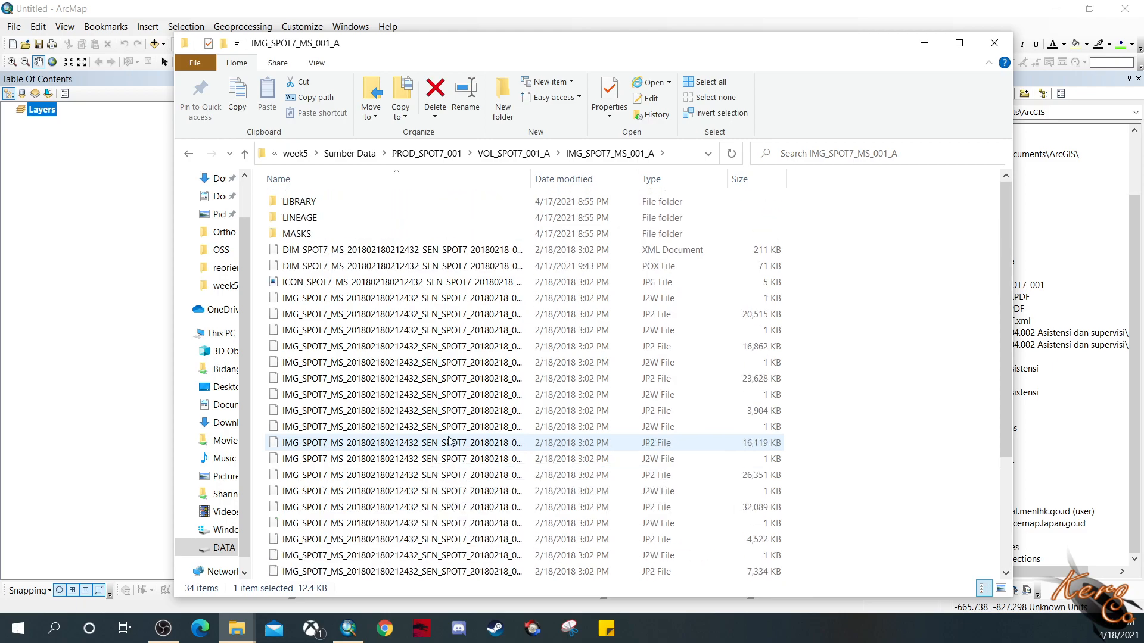
scroll(933, 357, "down", 4)
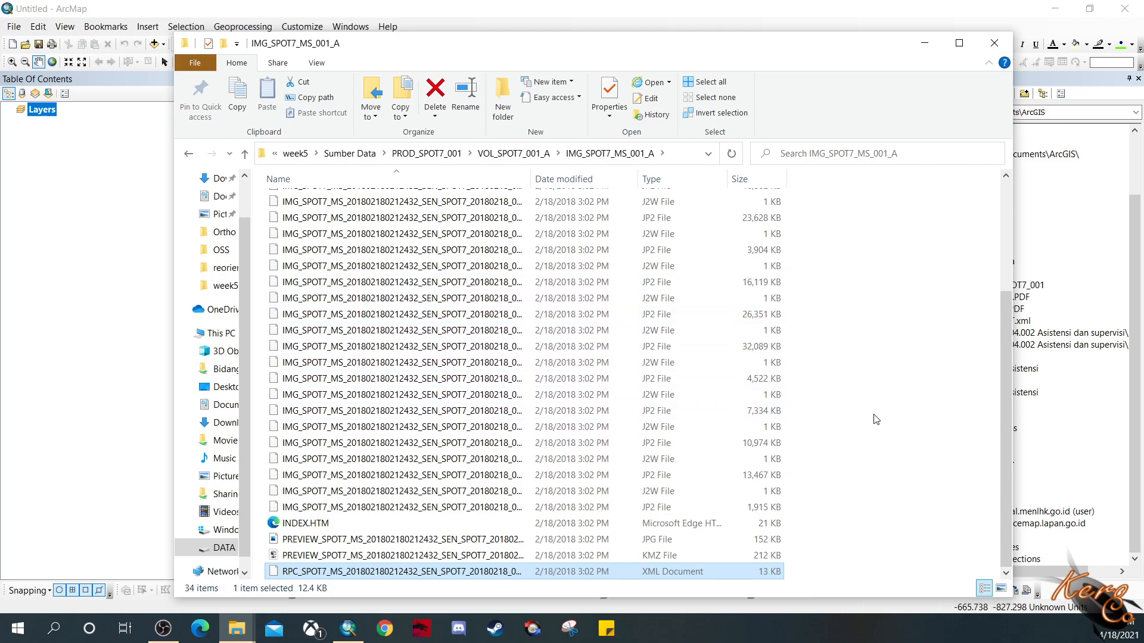
scroll(887, 403, "up", 4)
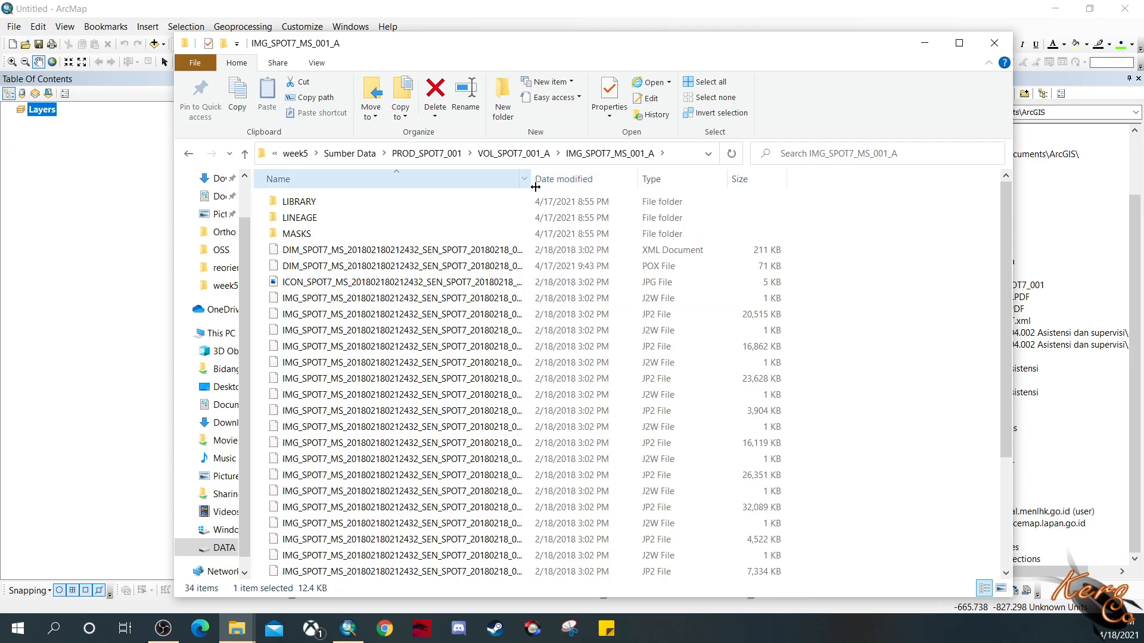
left_click_drag(532, 184, 612, 187)
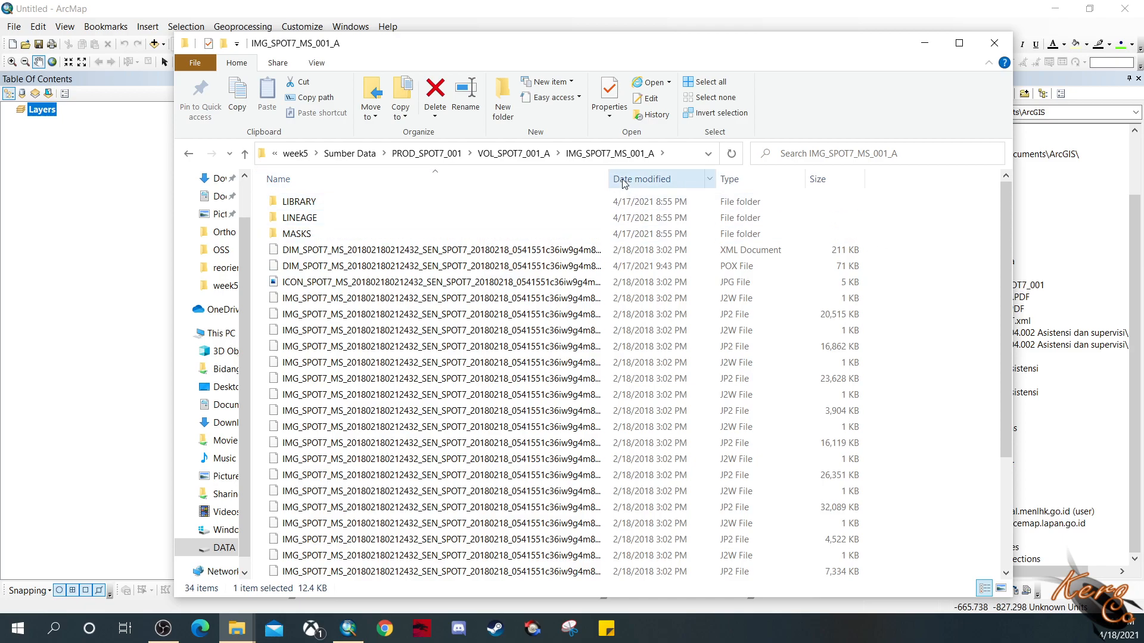
left_click_drag(608, 183, 668, 182)
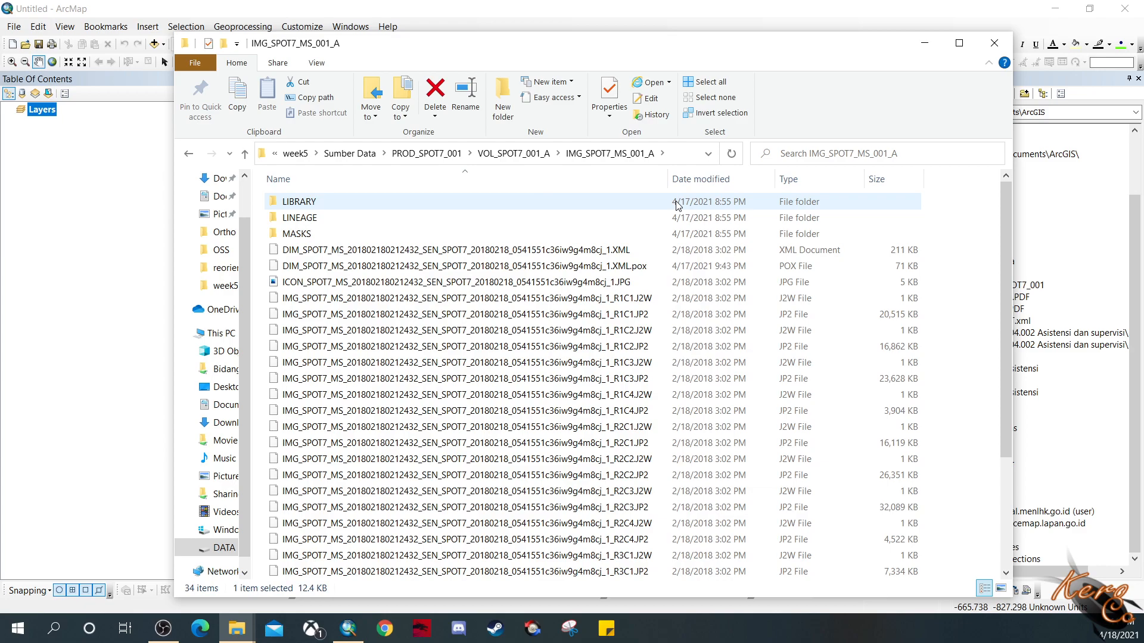
Step: Open the DIM_SPOT7_MS XML metadata file in Notepad
left_click(649, 250)
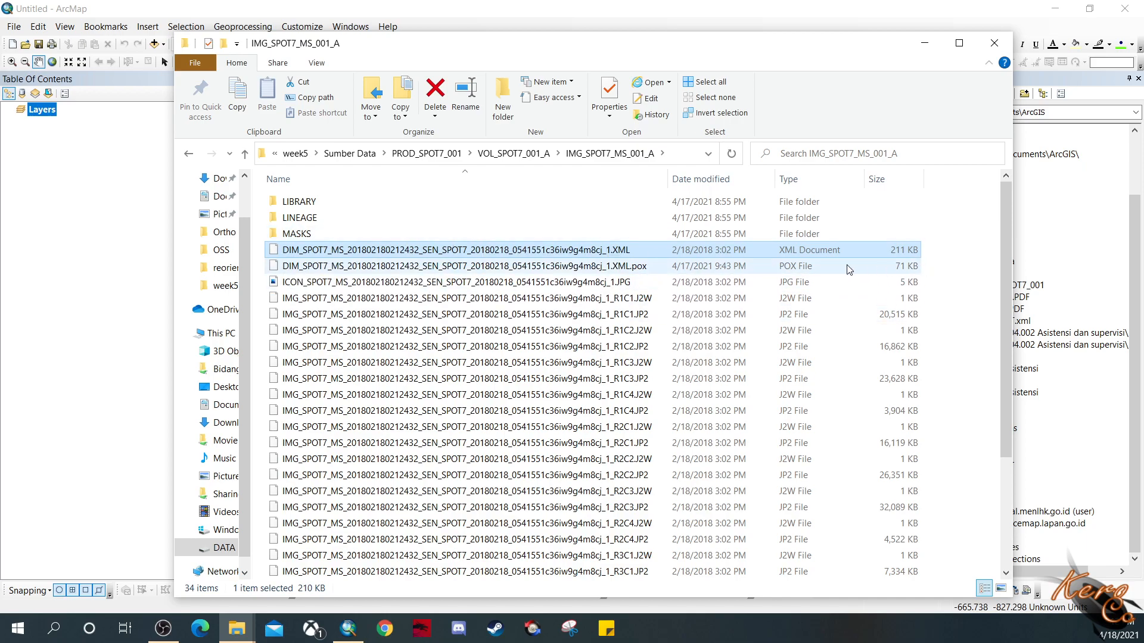
scroll(848, 271, "down", 3)
scroll(848, 271, "up", 3)
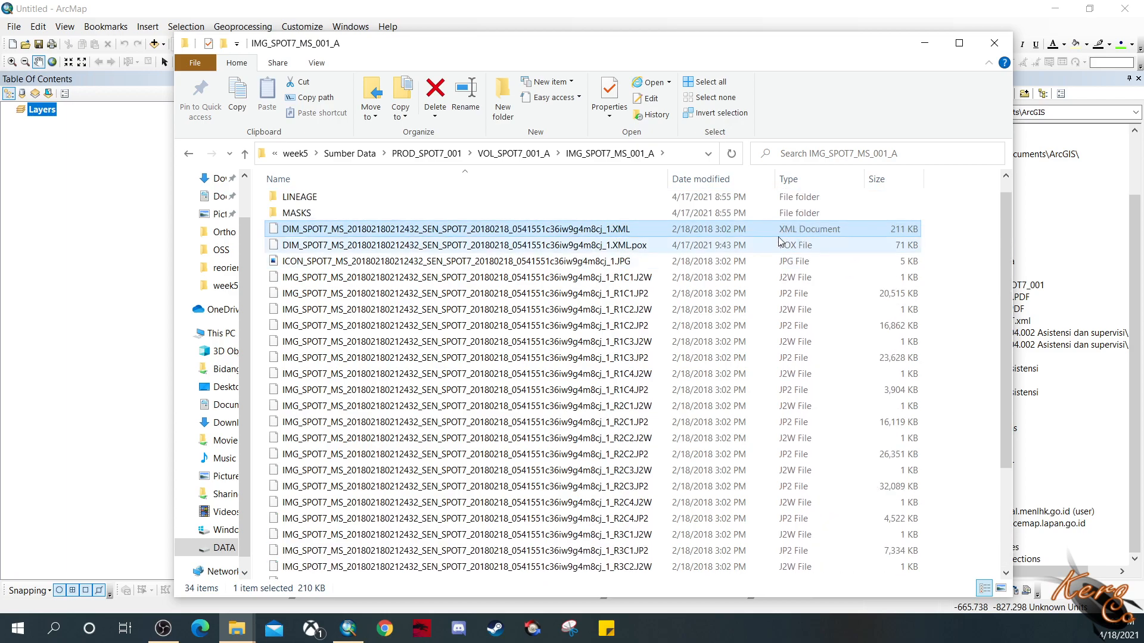
right_click(538, 230)
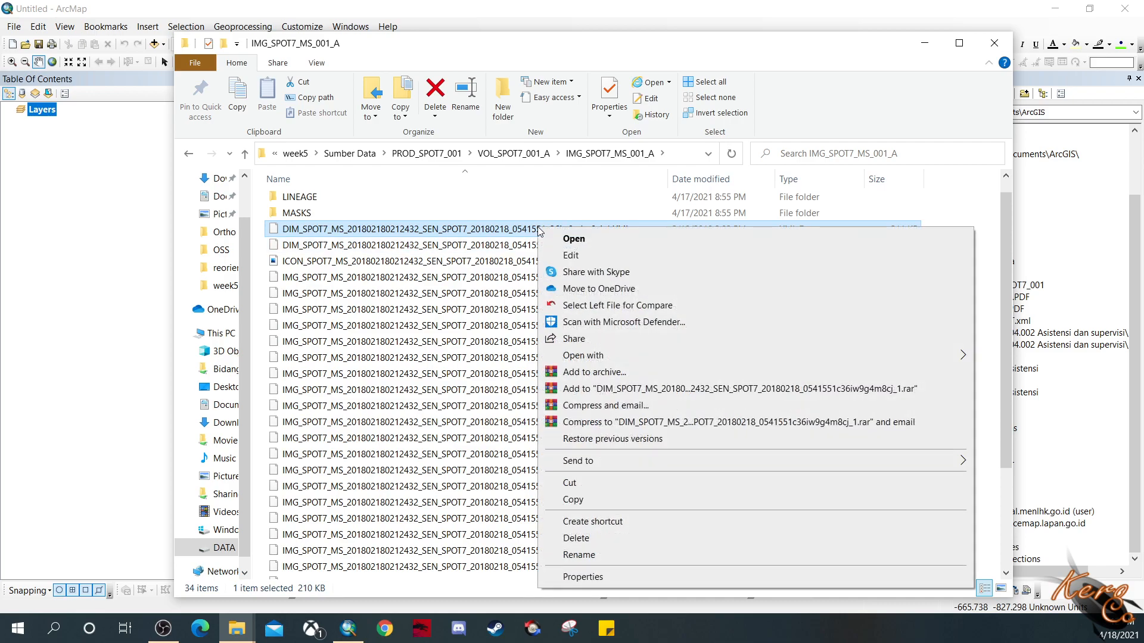
mouse_move(587, 355)
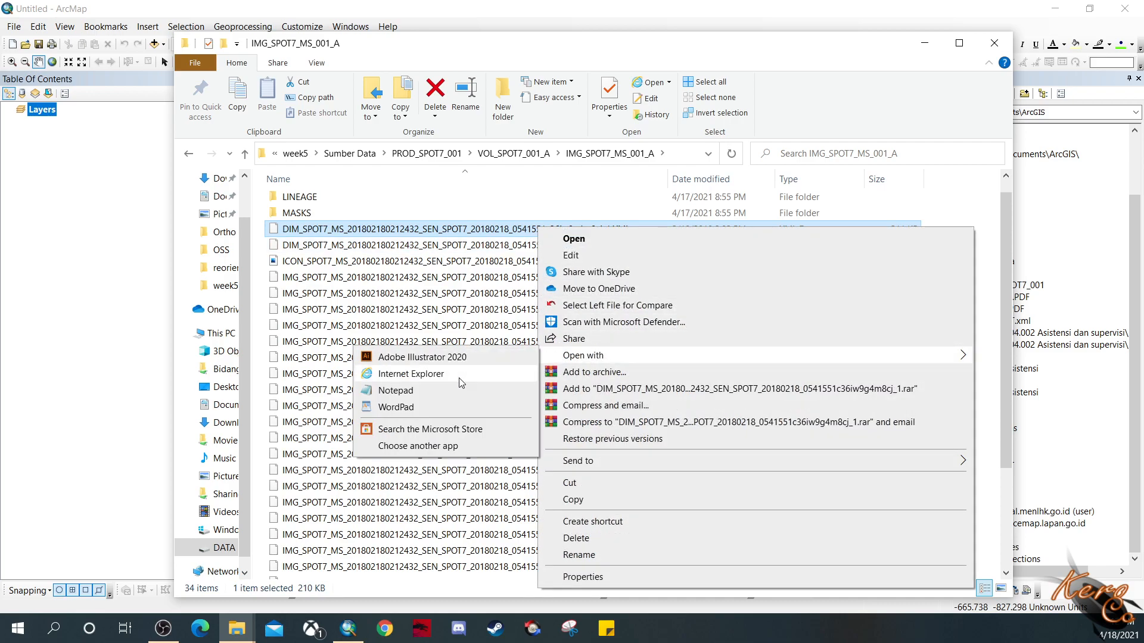
left_click(451, 401)
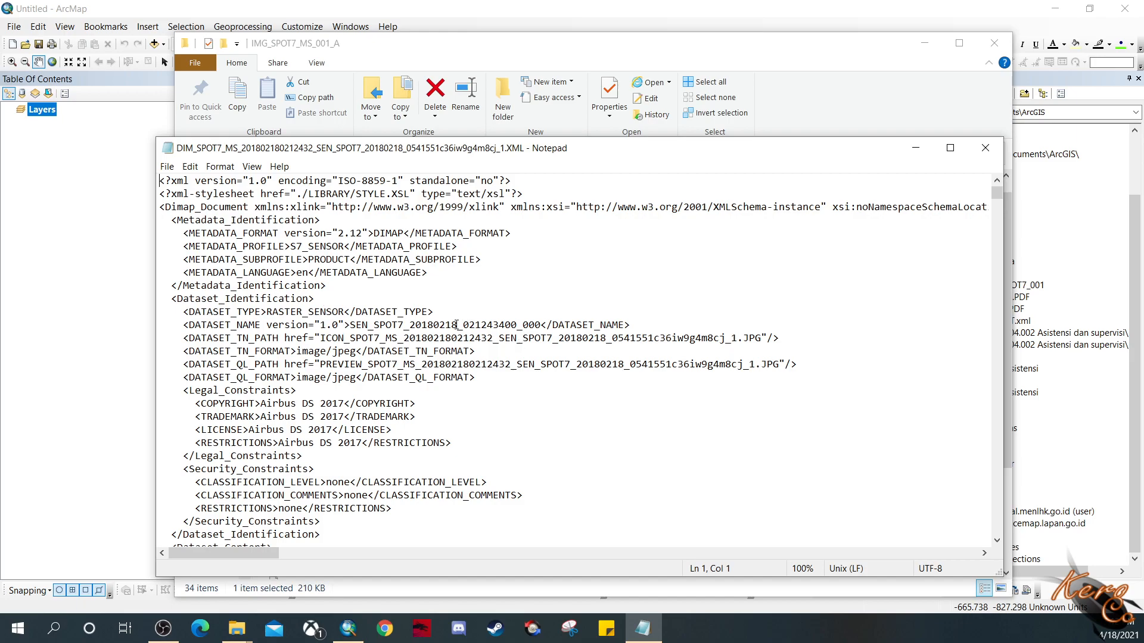
Step: Highlight the dataset type value and examine the cloud coverage percentage in the XML metadata
left_click(271, 311)
left_click_drag(267, 311, 348, 314)
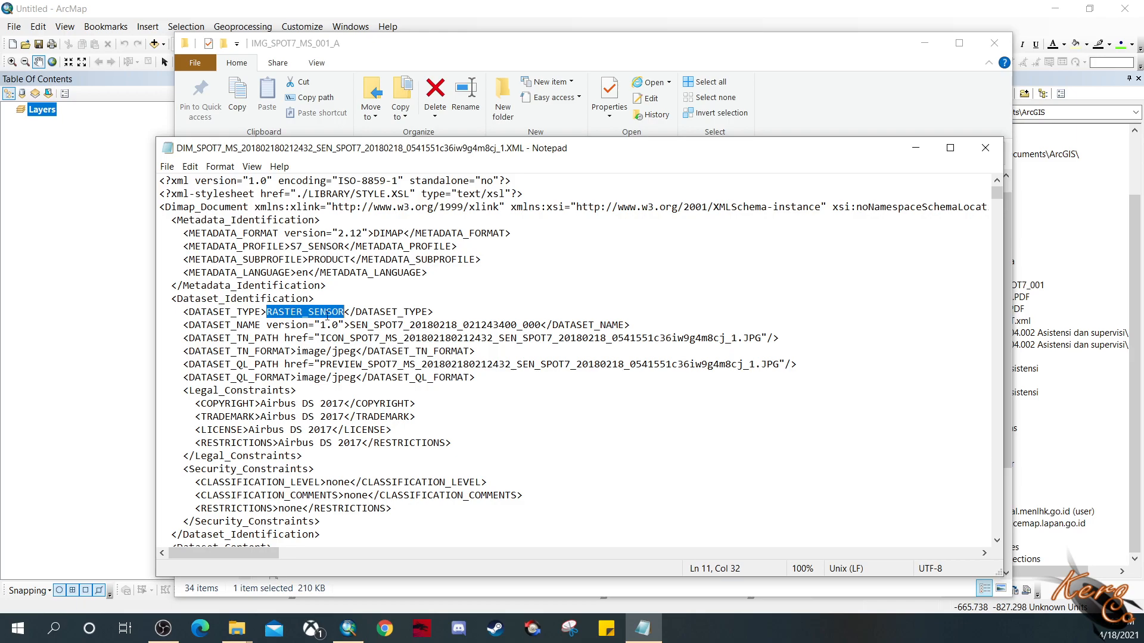
scroll(428, 300, "down", 1)
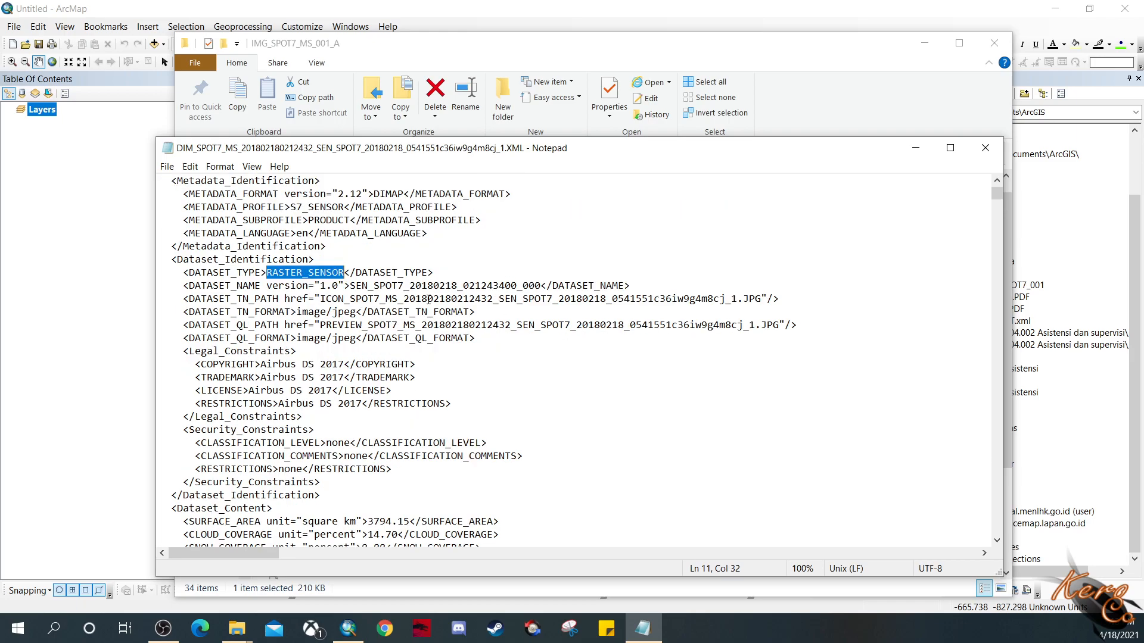
scroll(428, 299, "down", 1)
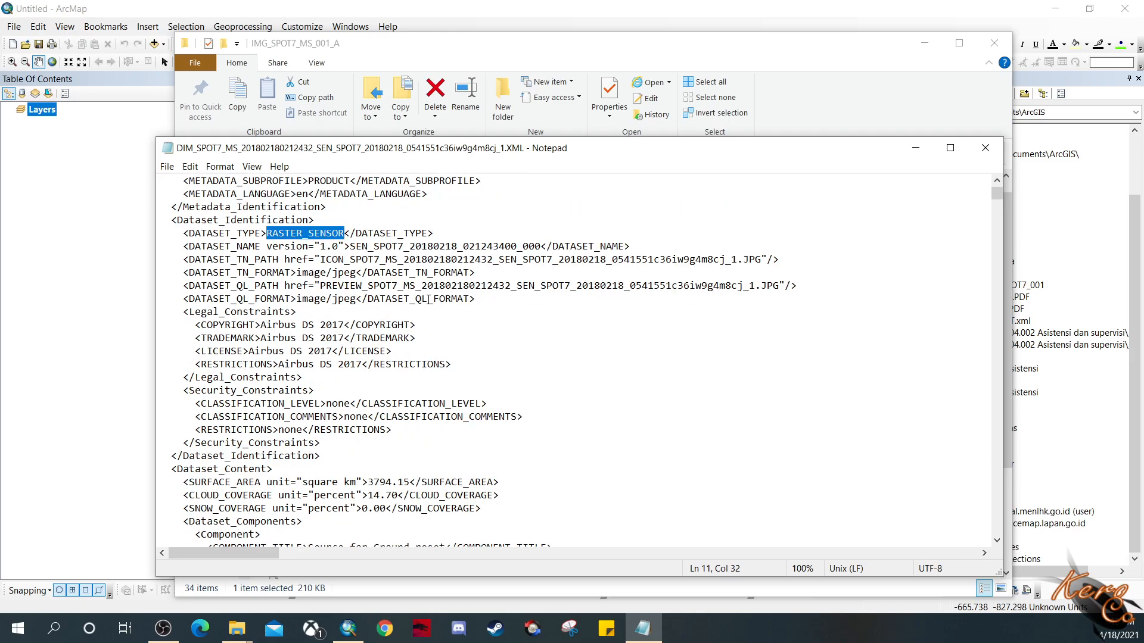
scroll(428, 299, "down", 3)
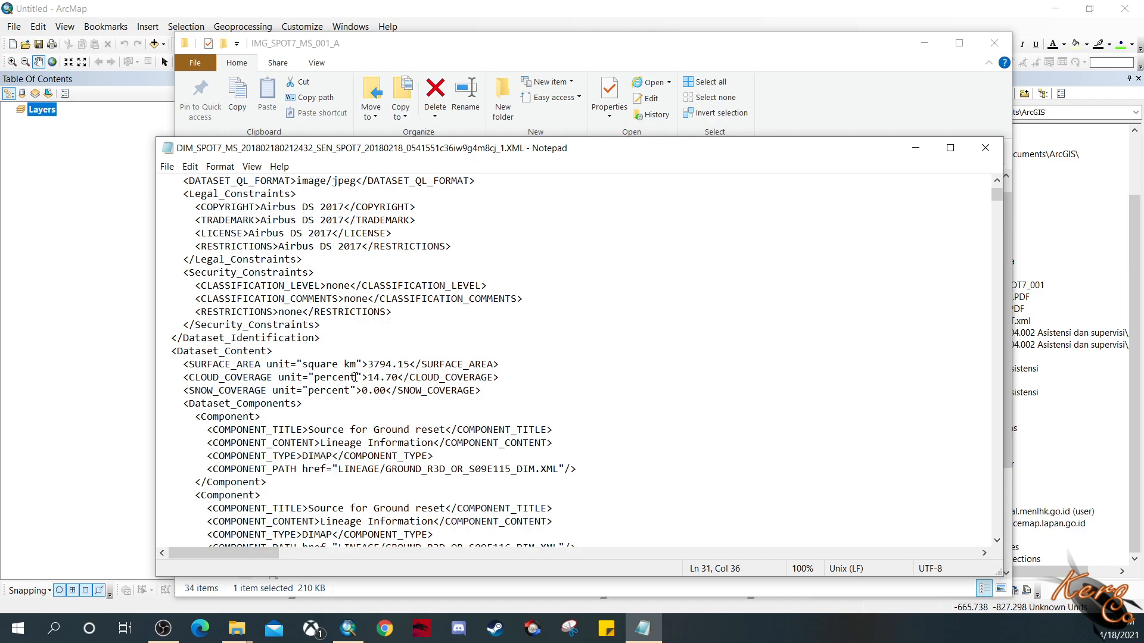
left_click_drag(367, 377, 395, 377)
left_click(368, 379)
left_click(393, 379)
Step: Examine the metadata's dataset components, bounding box extent, producer details, coordinate reference system, geoposition model and processing settings
scroll(437, 372, "down", 2)
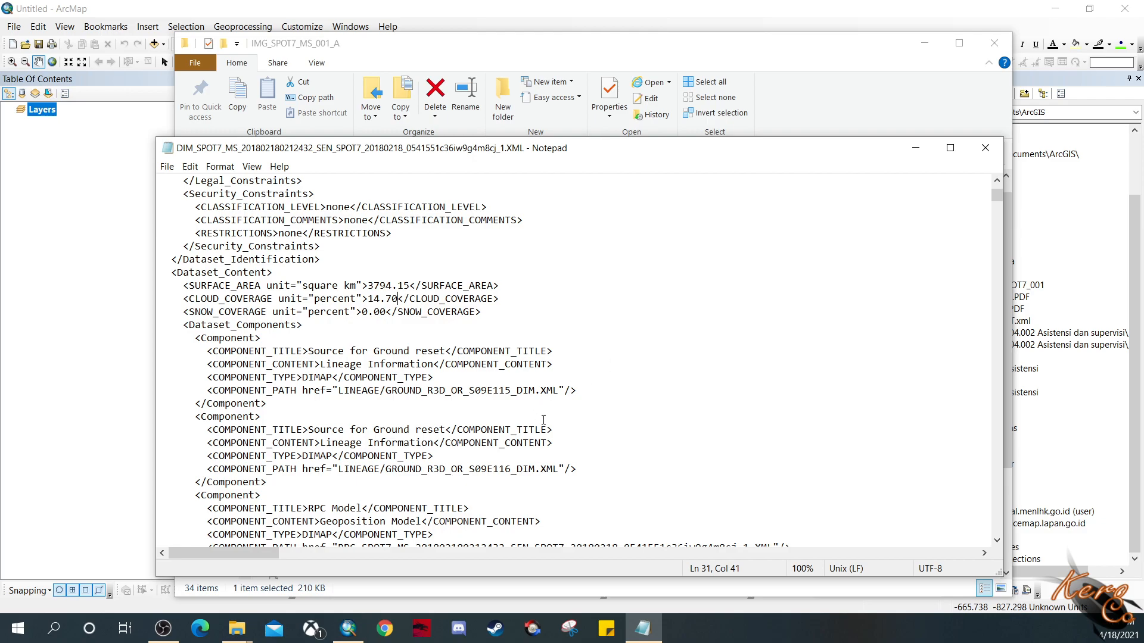
scroll(441, 281, "down", 3)
scroll(440, 282, "down", 7)
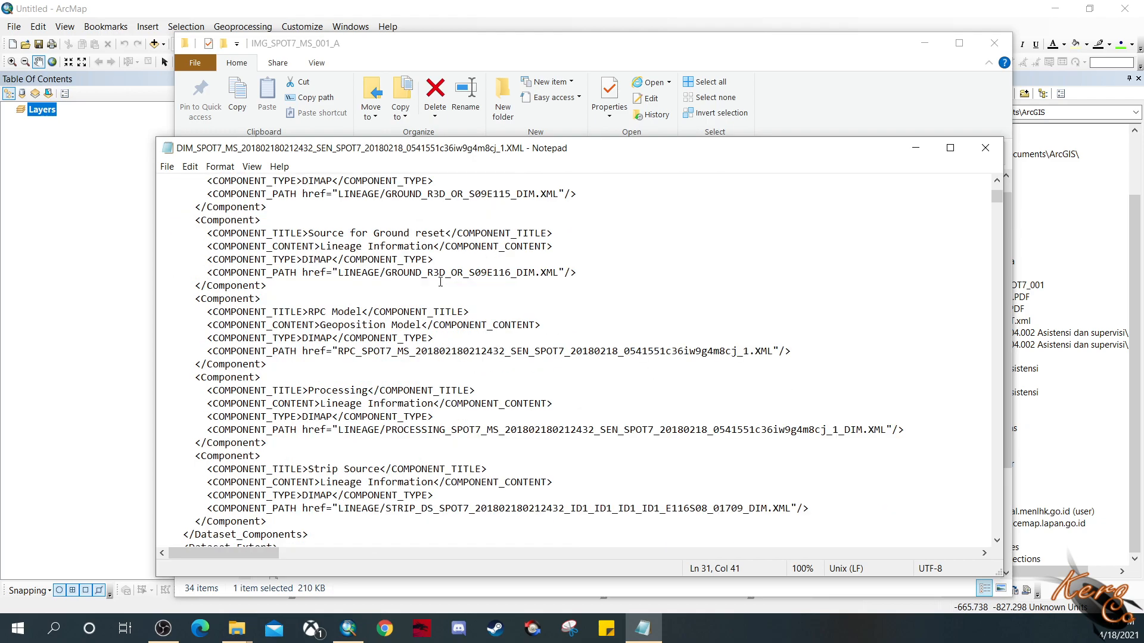
scroll(440, 282, "down", 14)
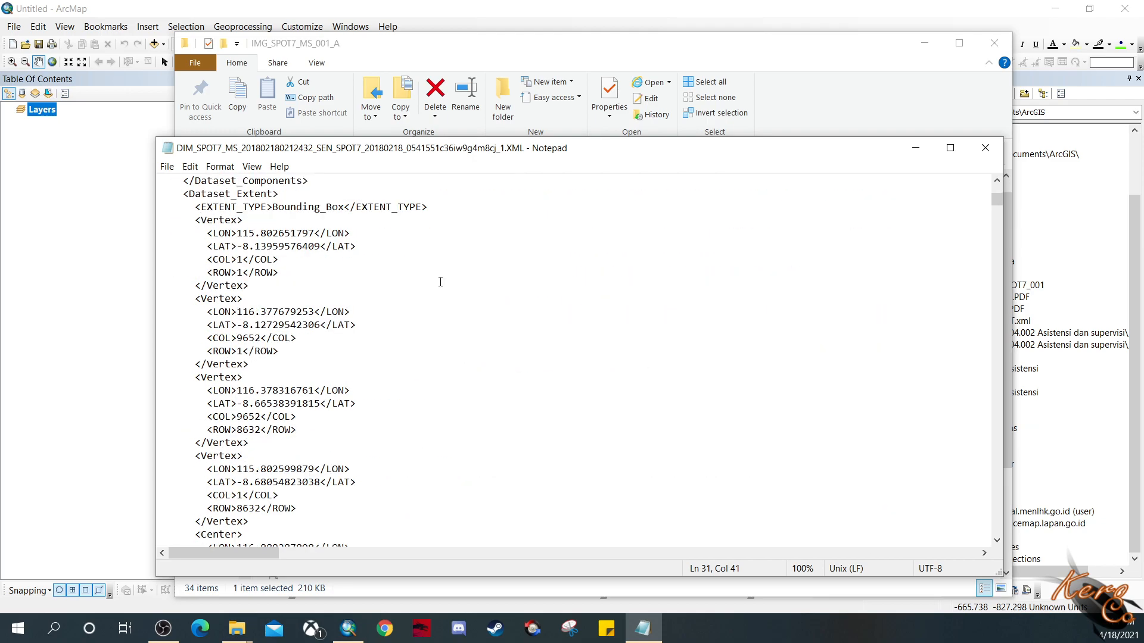
scroll(440, 281, "down", 7)
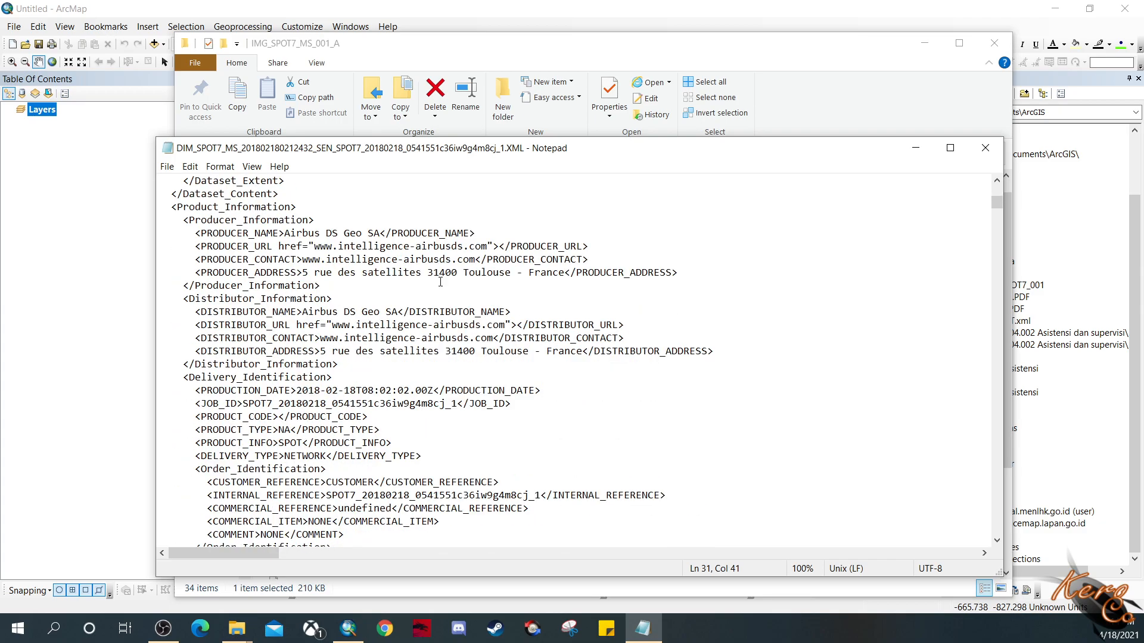
scroll(440, 283, "down", 3)
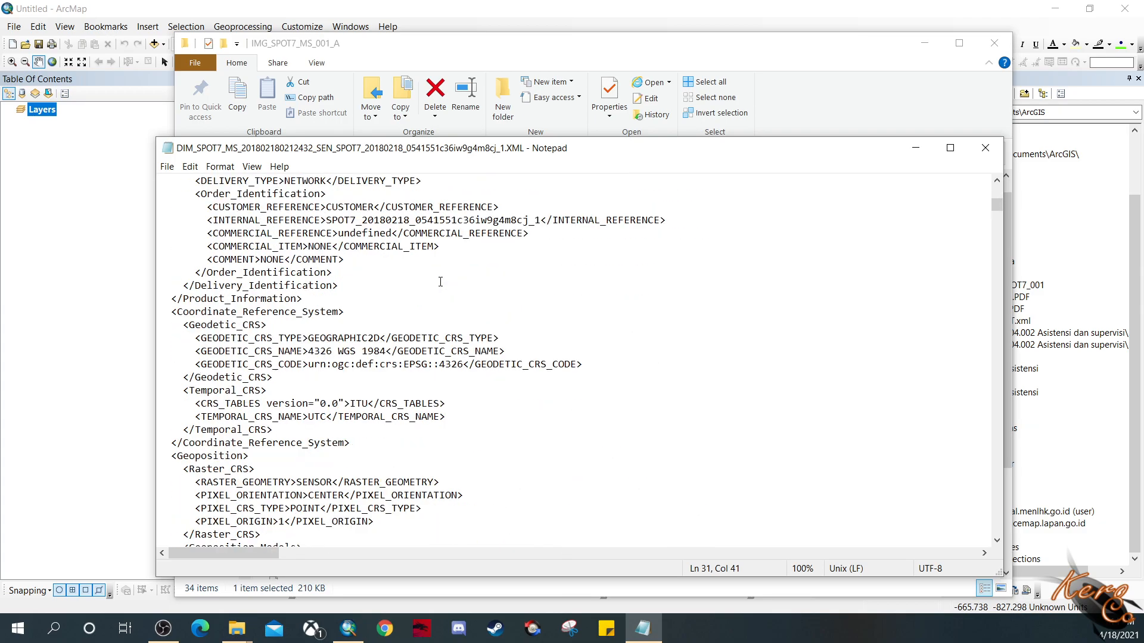
scroll(441, 282, "down", 6)
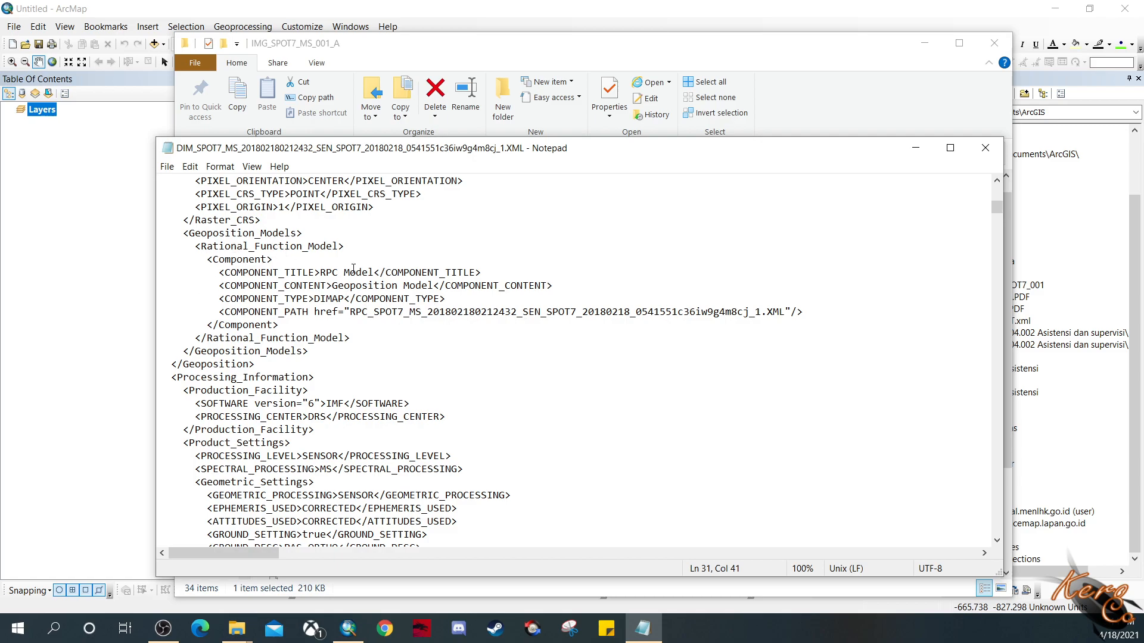
scroll(402, 305, "down", 6)
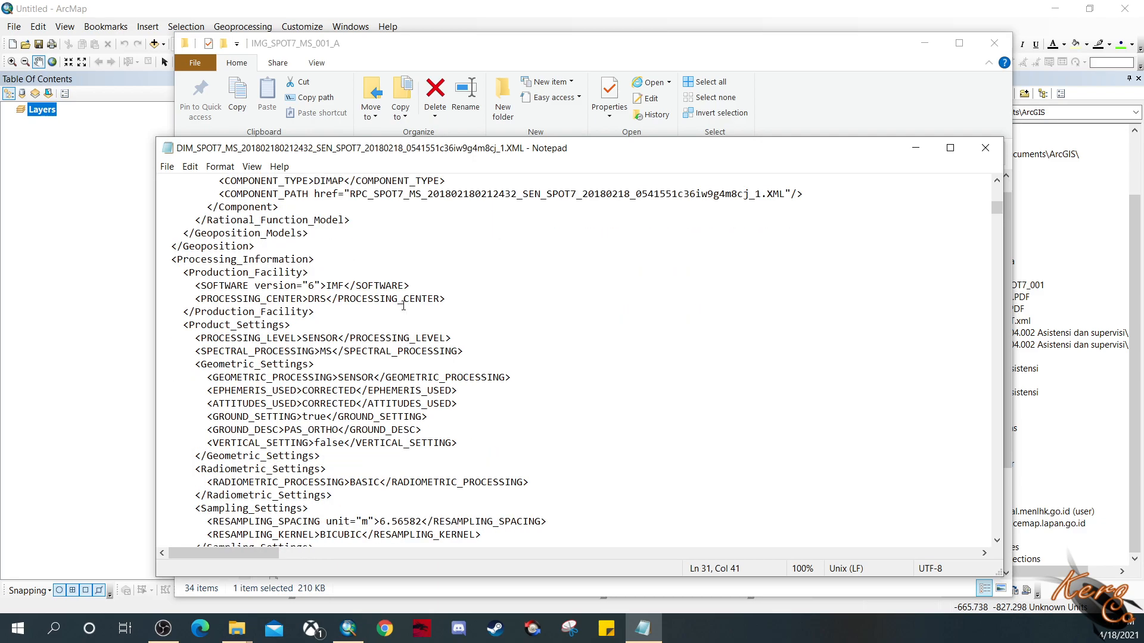
scroll(404, 305, "down", 3)
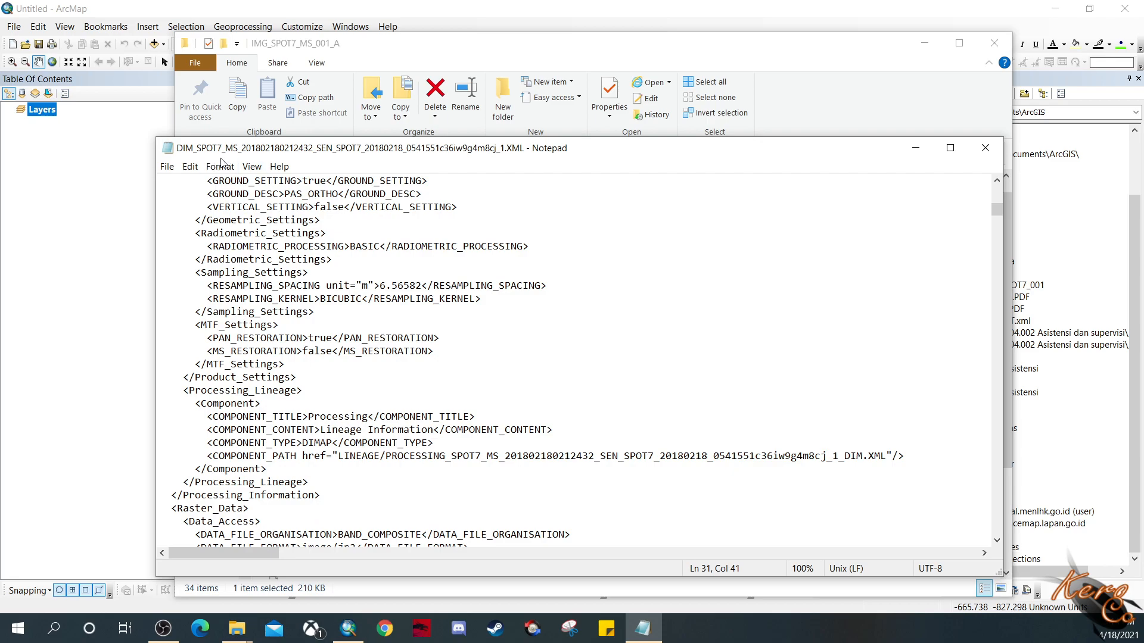
Step: Examine the resampling spacing in the multispectral metadata's sampling settings
scroll(370, 297, "up", 1)
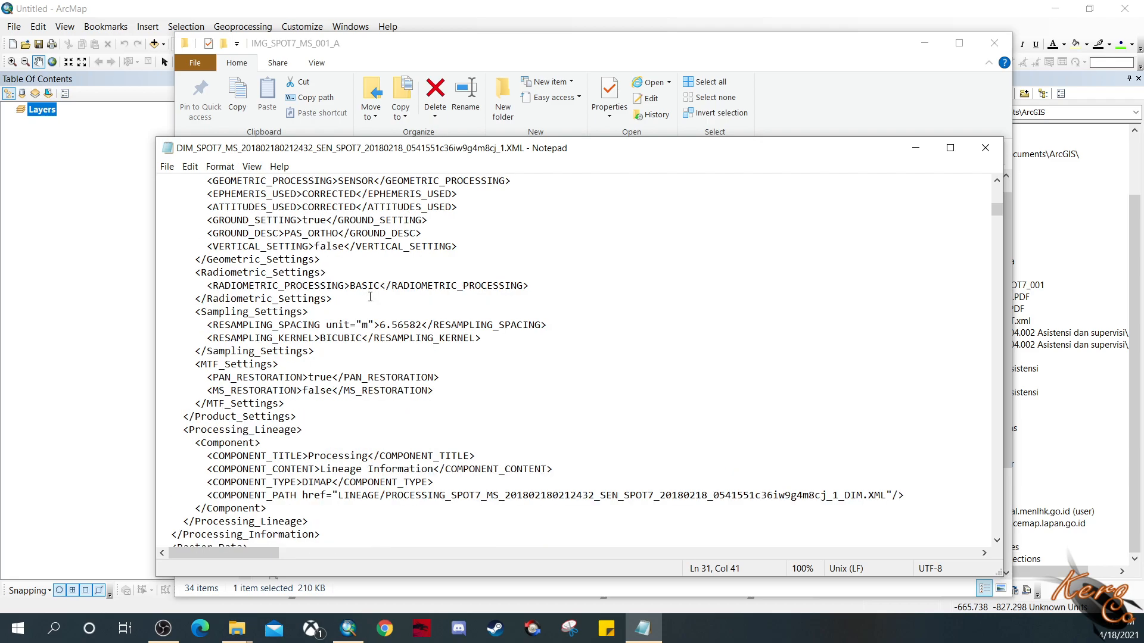
left_click(416, 324)
left_click(380, 325)
Step: Open the DIM_SPOT7_P XML metadata file from the IMG_SPOT7_P_001_A folder in Notepad
left_click(846, 113)
left_click(506, 156)
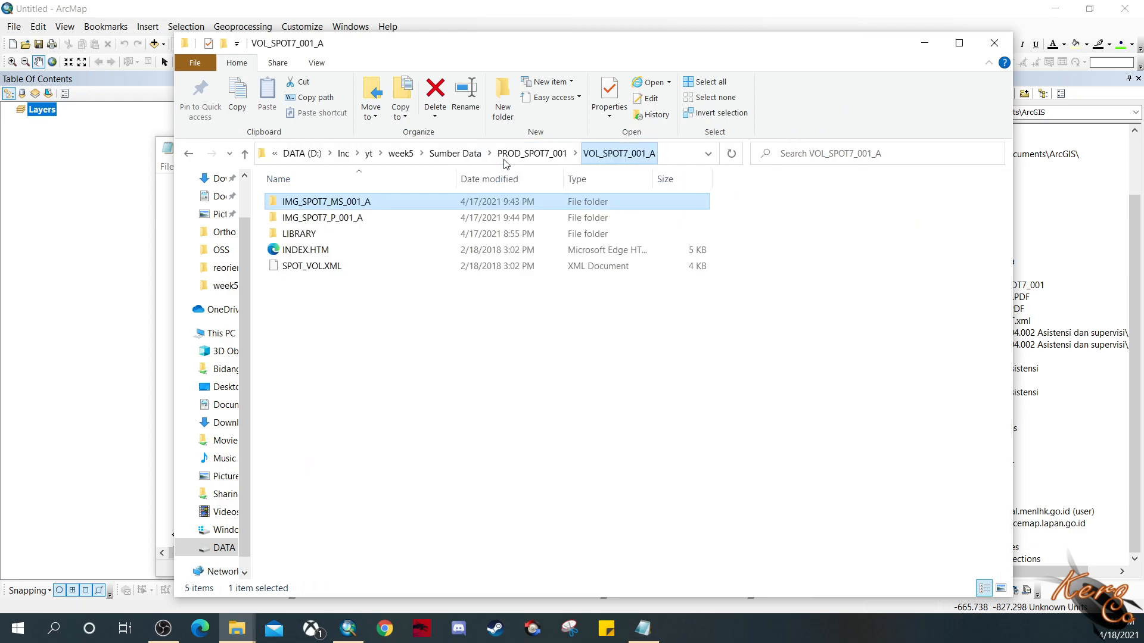
double_click(361, 219)
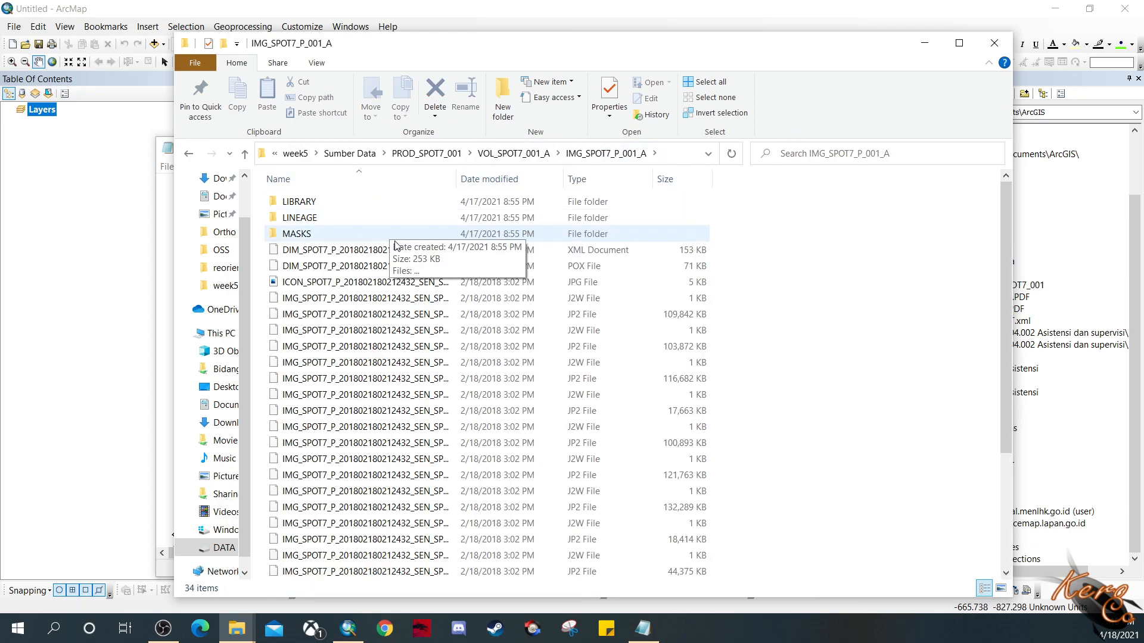
right_click(373, 250)
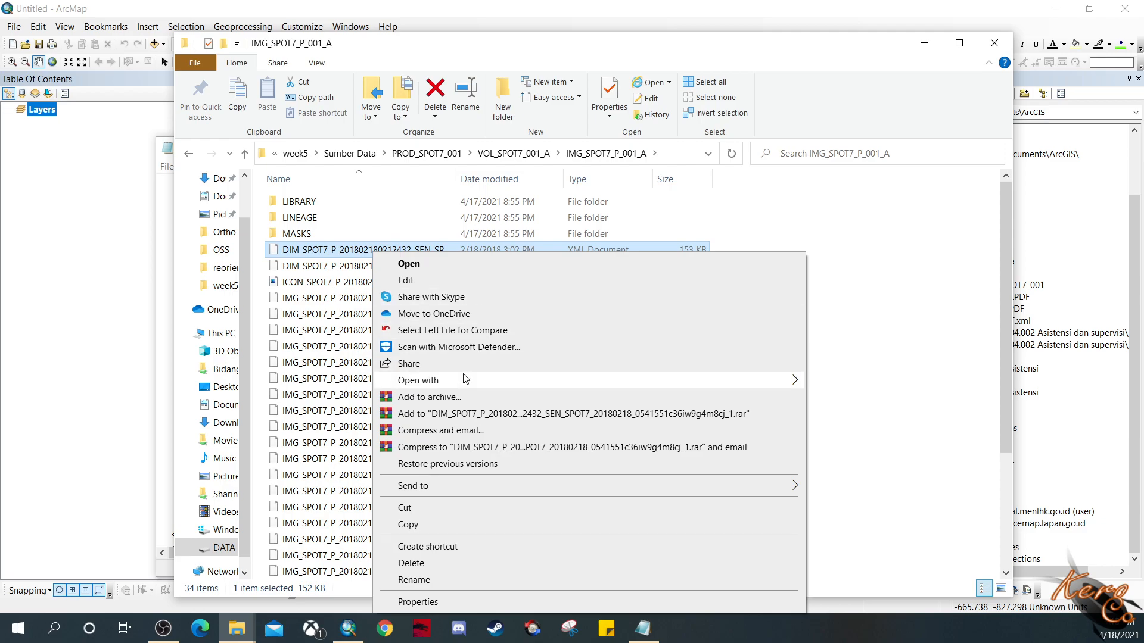
mouse_move(465, 379)
left_click(888, 419)
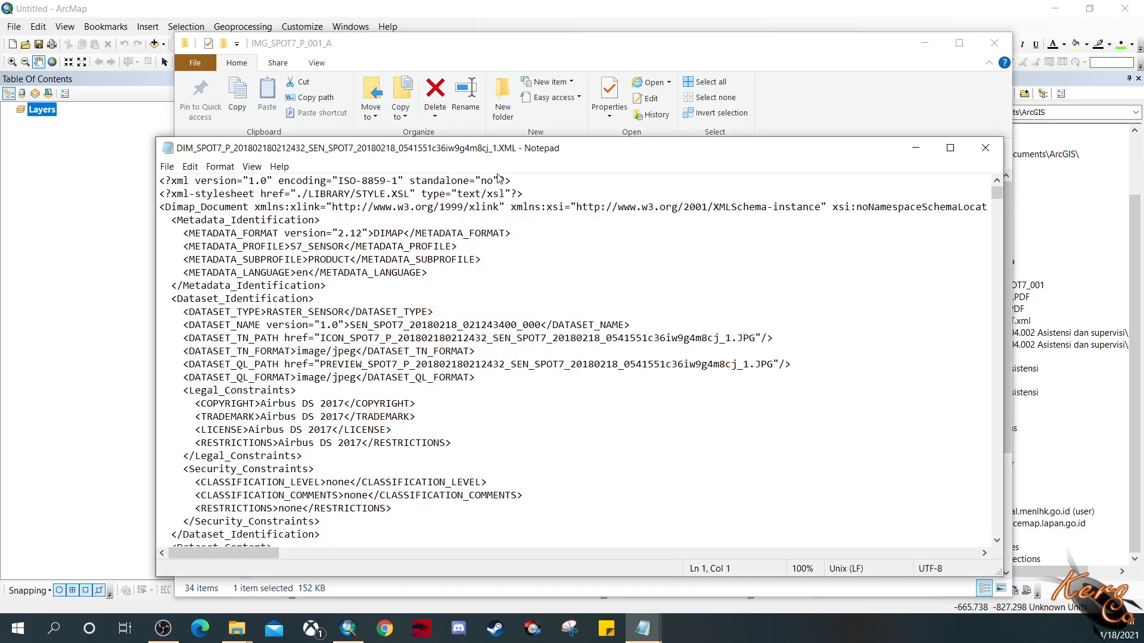
Step: Arrange the multispectral and panchromatic metadata windows side by side, narrowing the multispectral one
left_click_drag(513, 149, 584, 141)
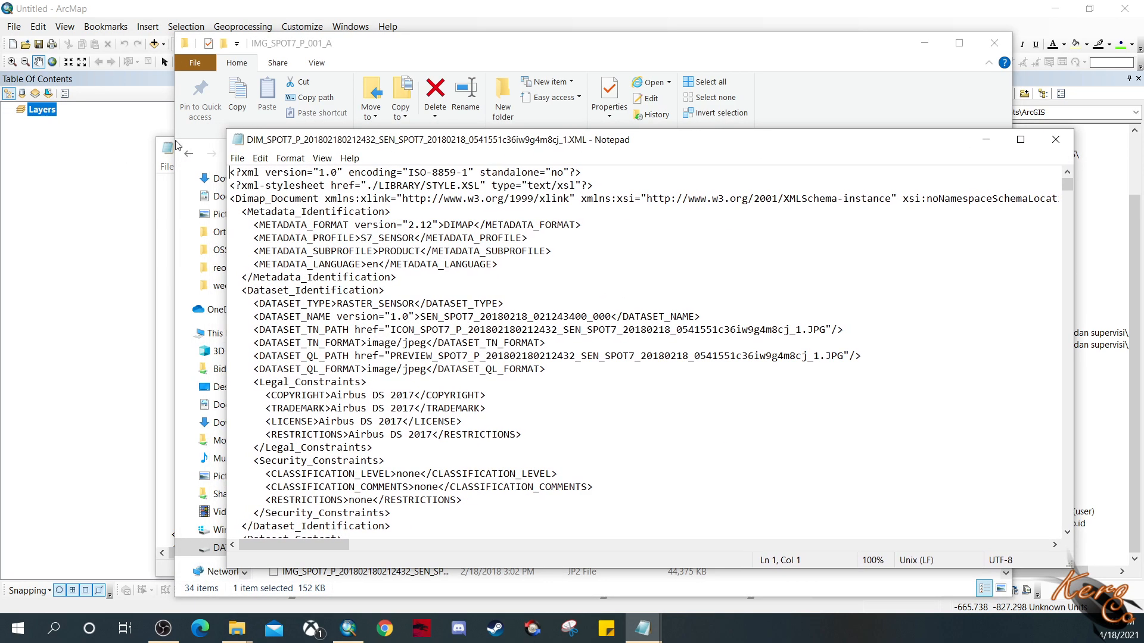
left_click(158, 142)
left_click_drag(342, 154, 265, 158)
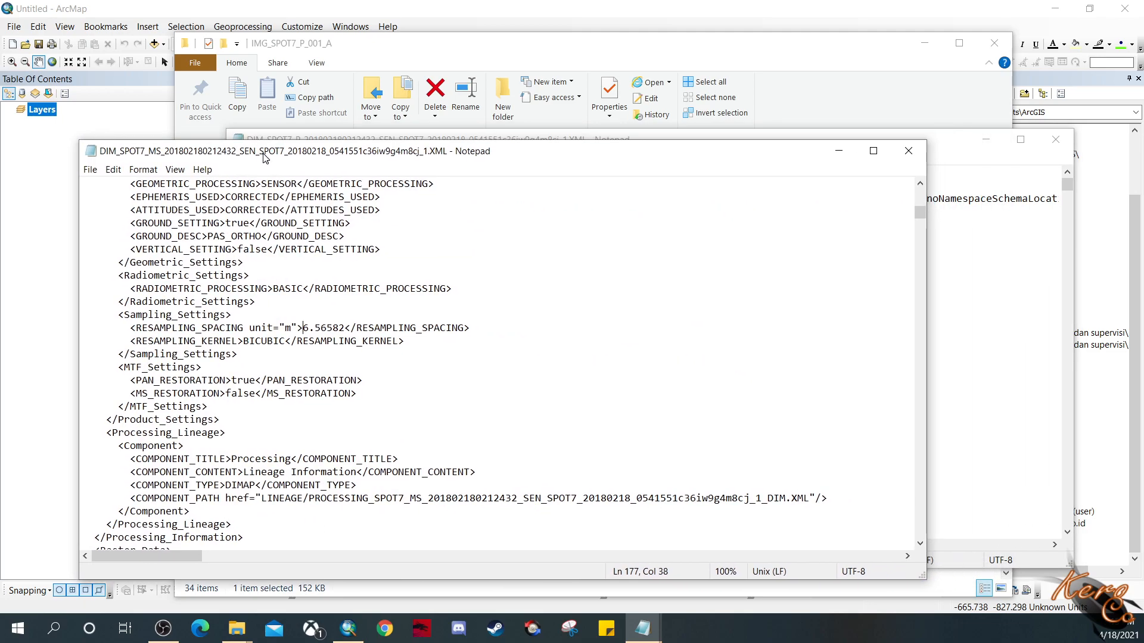
left_click_drag(927, 317, 480, 317)
left_click(667, 146)
left_click_drag(667, 146, 790, 149)
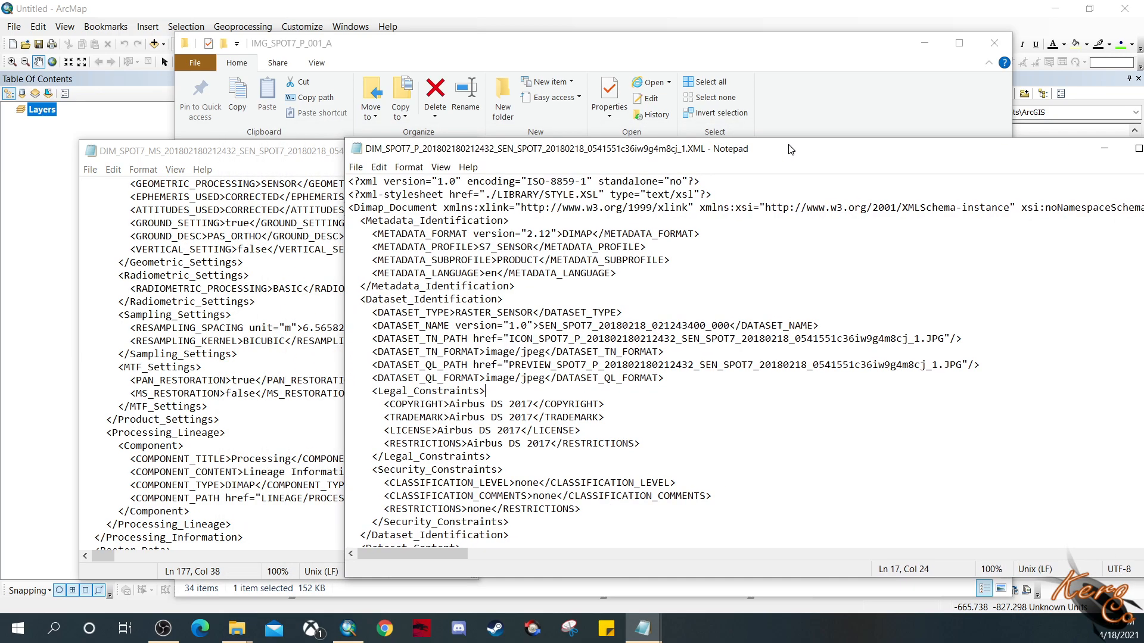
Step: Find the sampling settings in the panchromatic metadata and narrow its window to uncover more of the multispectral file
scroll(722, 390, "down", 18)
scroll(722, 390, "down", 15)
scroll(720, 391, "down", 7)
scroll(720, 390, "down", 9)
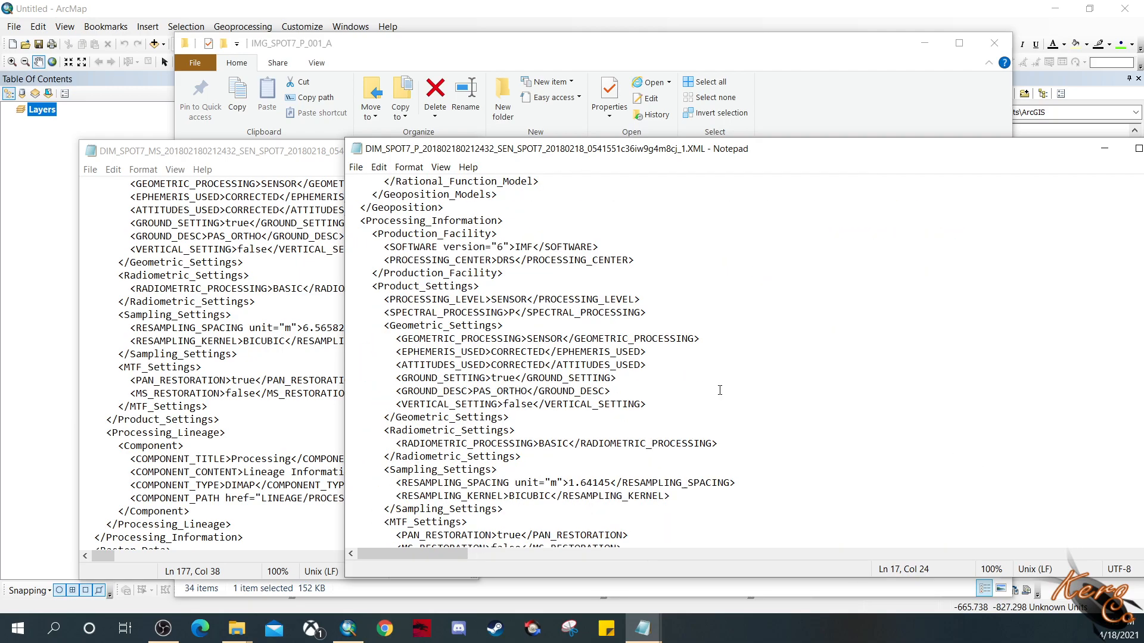
scroll(719, 391, "down", 1)
left_click_drag(346, 399, 429, 411)
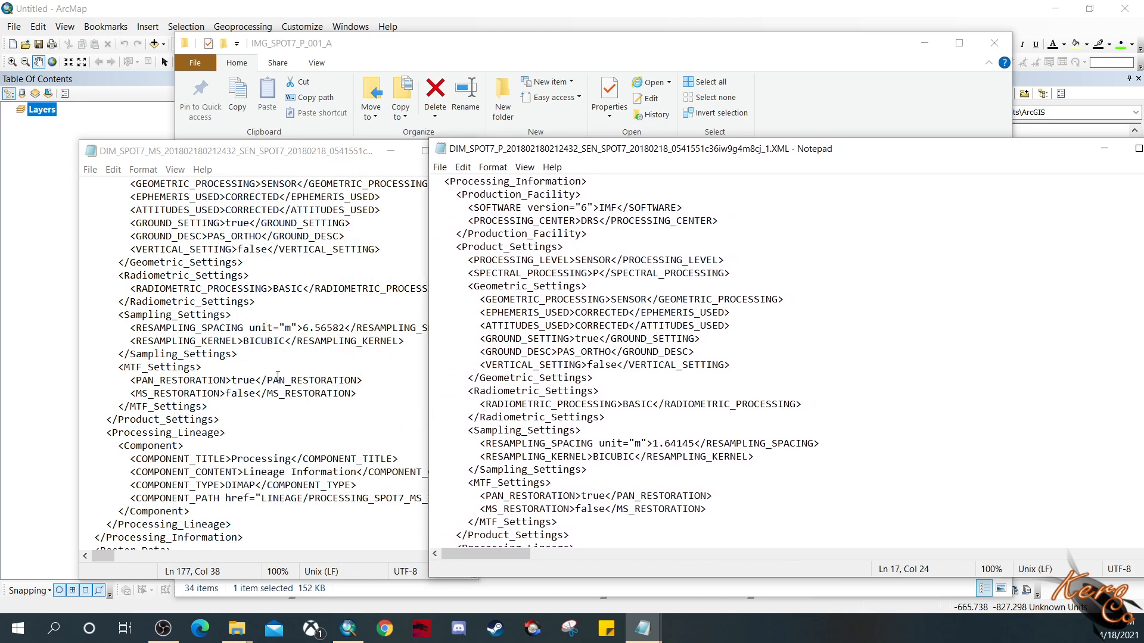
Step: Highlight and compare the resampling spacing values in the multispectral and panchromatic metadata
scroll(457, 368, "up", 1)
scroll(457, 368, "down", 1)
scroll(457, 368, "down", 3)
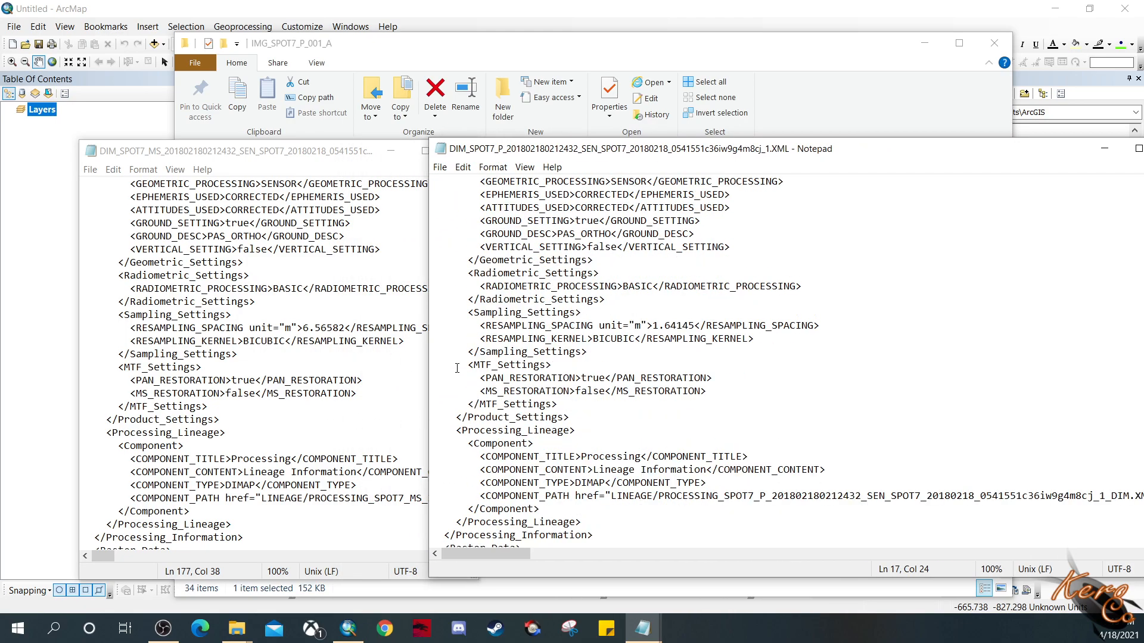
scroll(457, 368, "down", 1)
left_click_drag(303, 329, 346, 327)
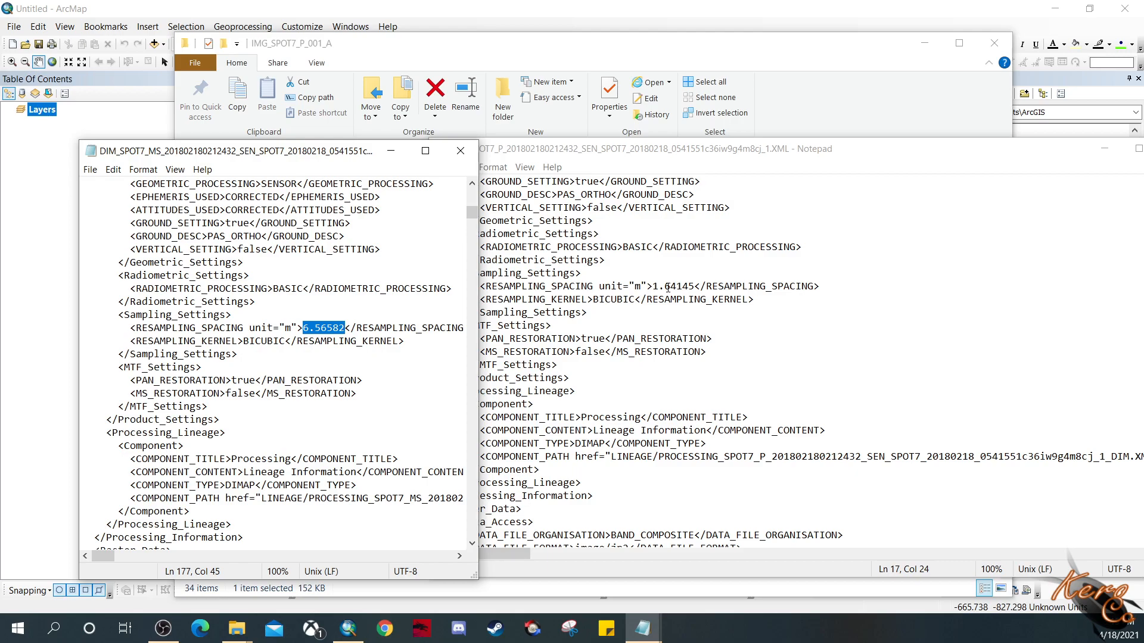
left_click_drag(652, 285, 695, 288)
scroll(567, 371, "up", 1)
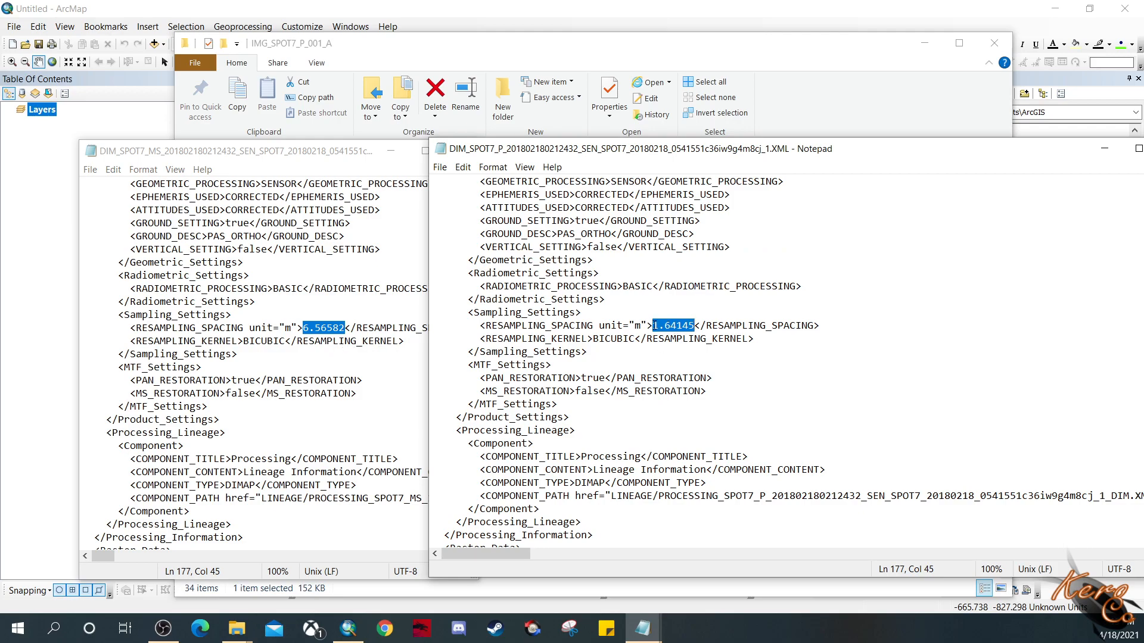
left_click(256, 331)
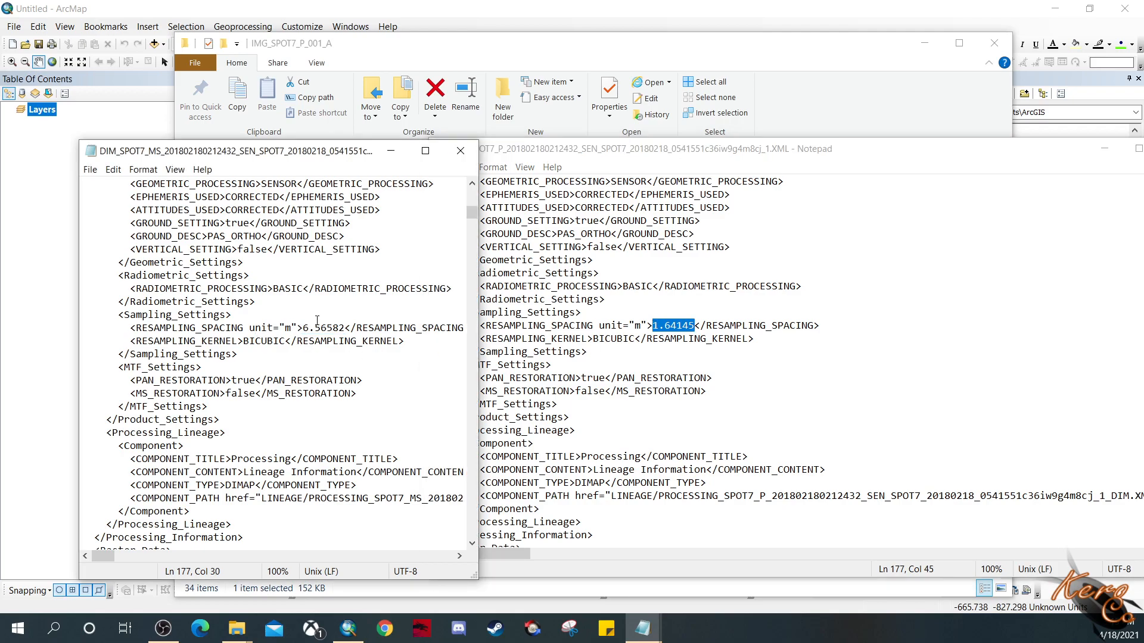
left_click(690, 364)
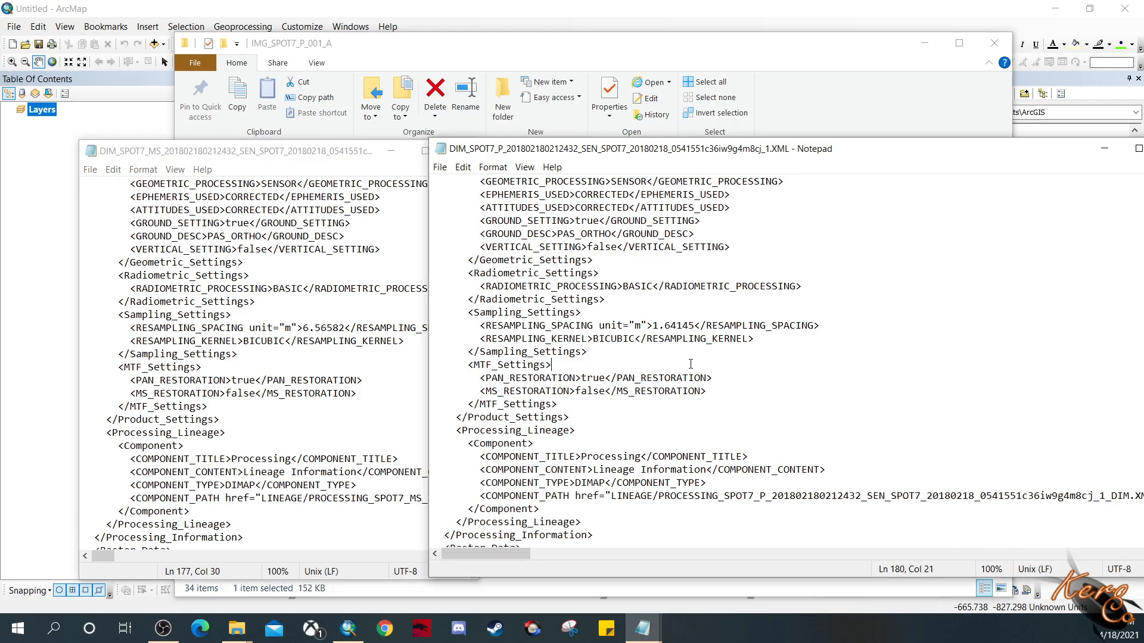
Step: Examine the multispectral metadata from its data files through to the located geometric values, widening the window to show full lines
scroll(319, 347, "down", 20)
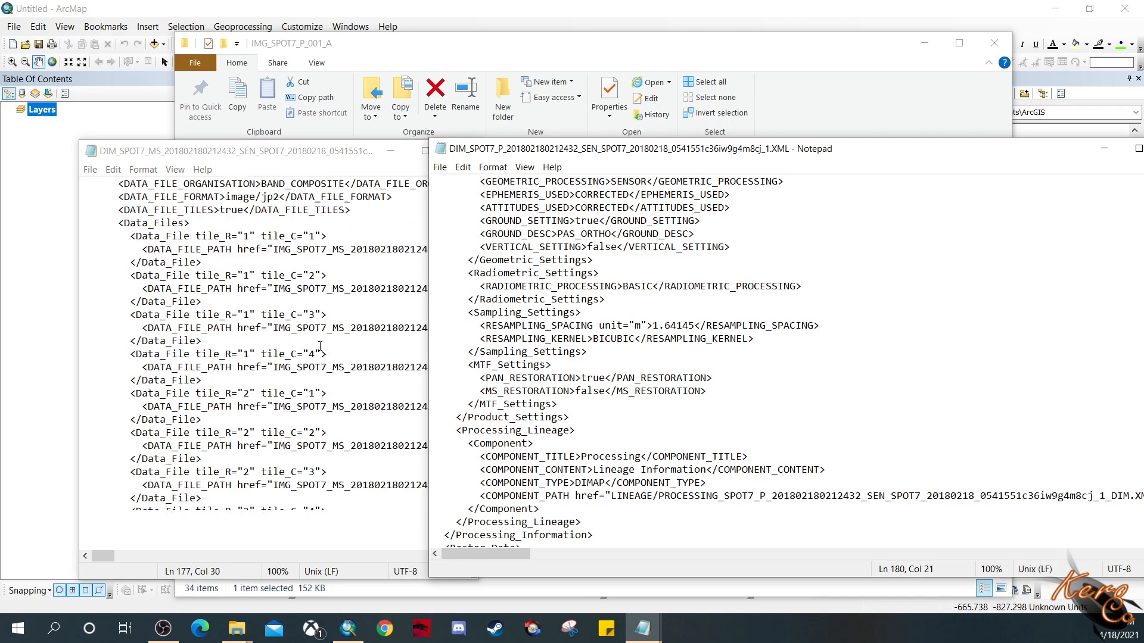
scroll(320, 347, "down", 20)
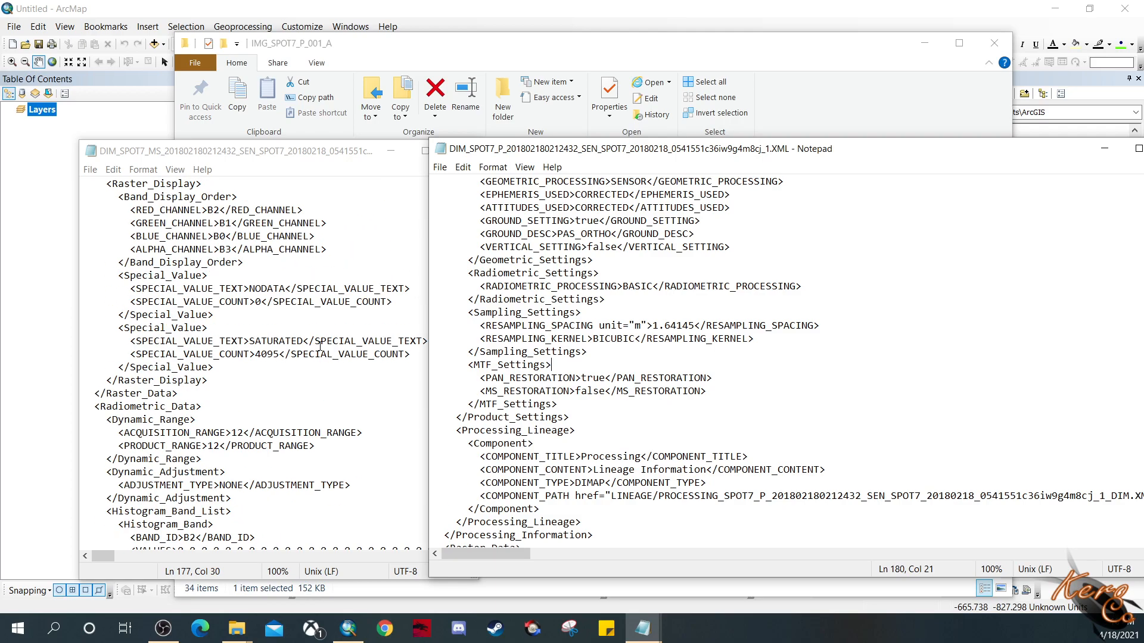
scroll(320, 346, "down", 20)
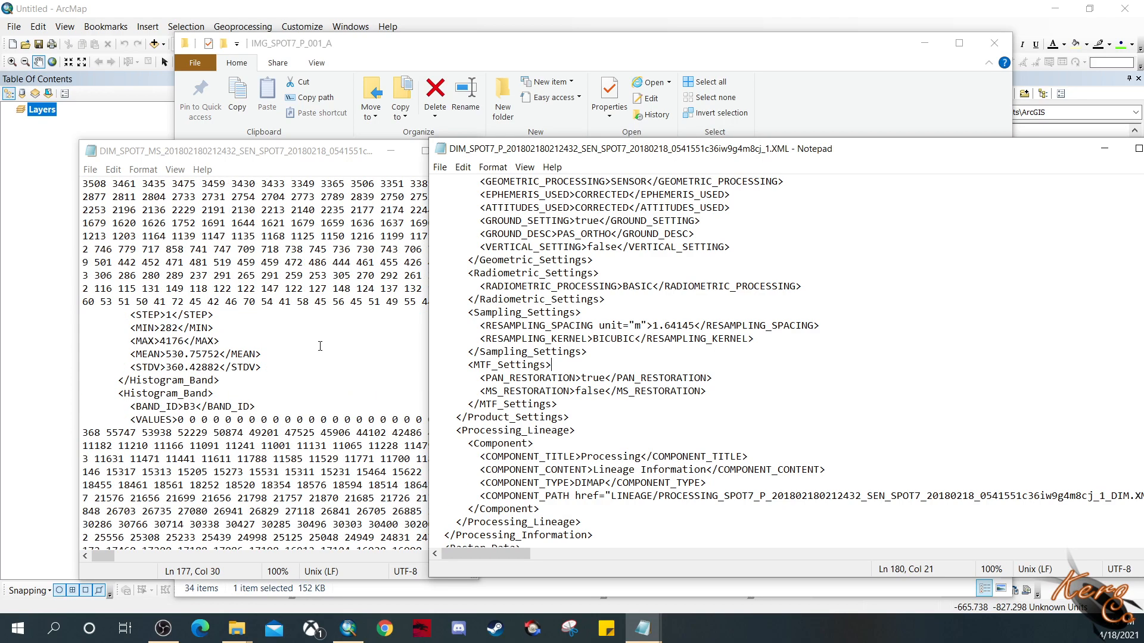
scroll(320, 346, "down", 20)
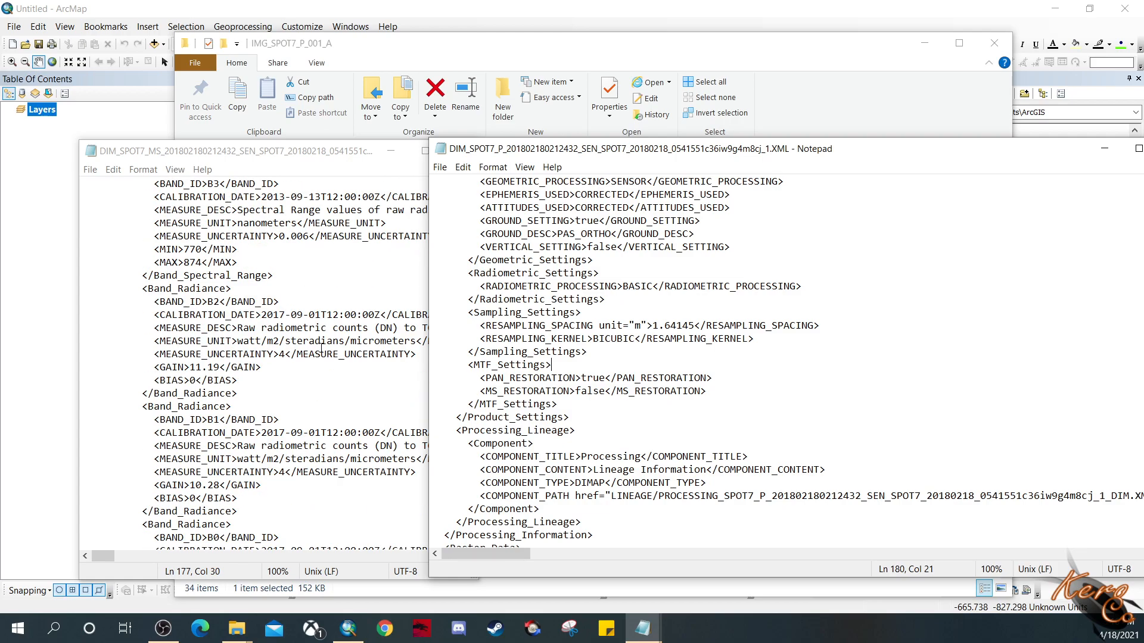
scroll(321, 348, "down", 15)
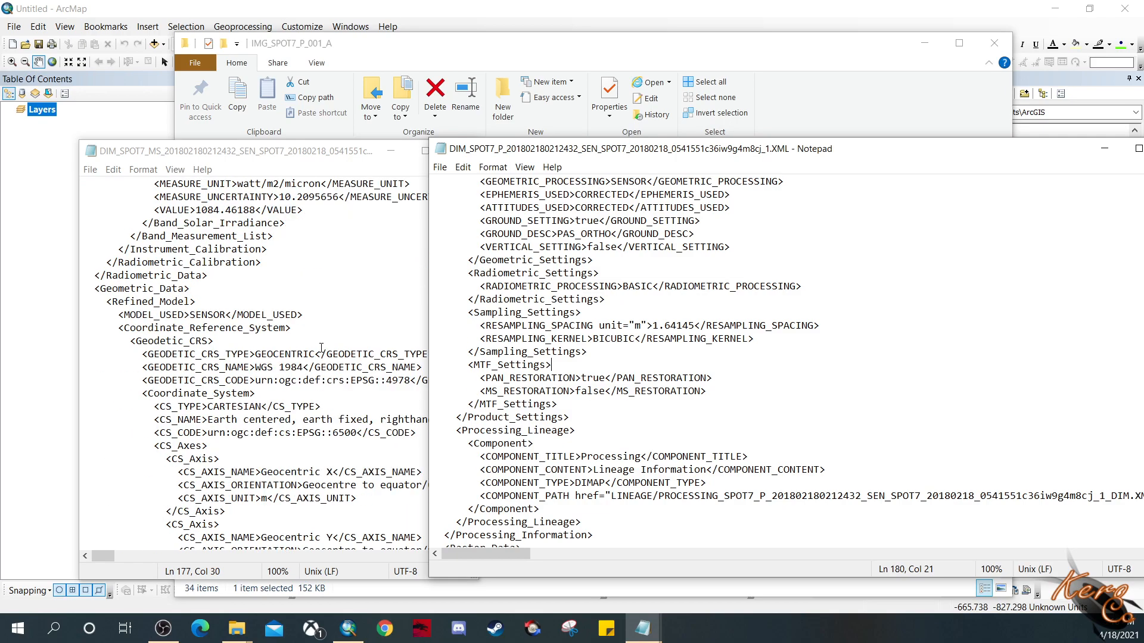
left_click(321, 354)
left_click_drag(471, 251, 468, 508)
left_click(232, 356)
scroll(321, 292, "down", 20)
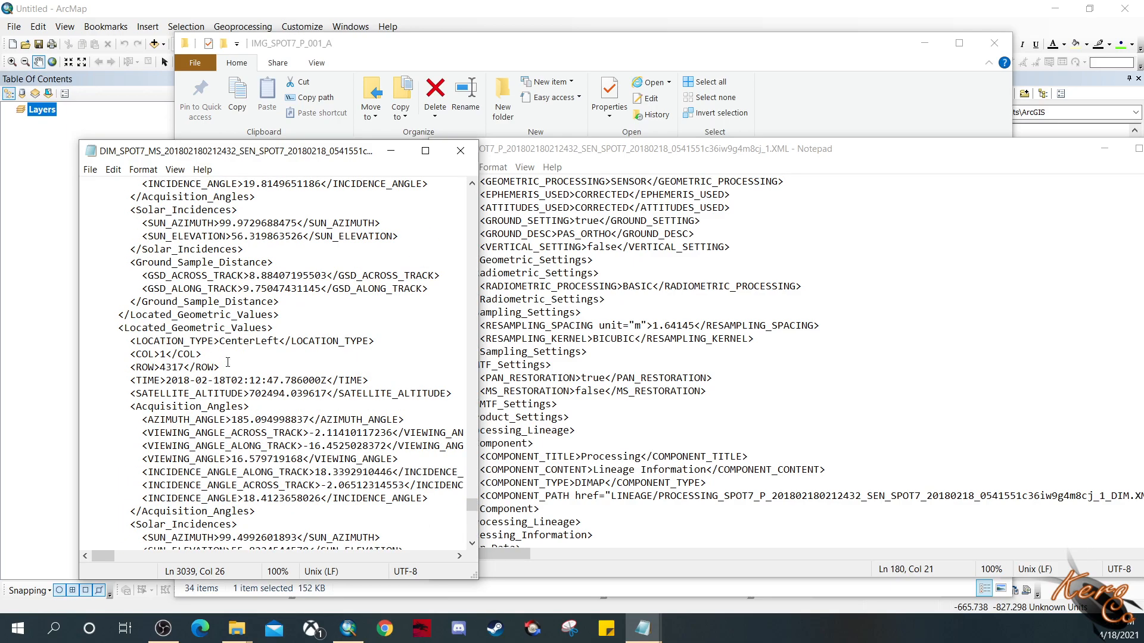
left_click_drag(478, 325, 681, 325)
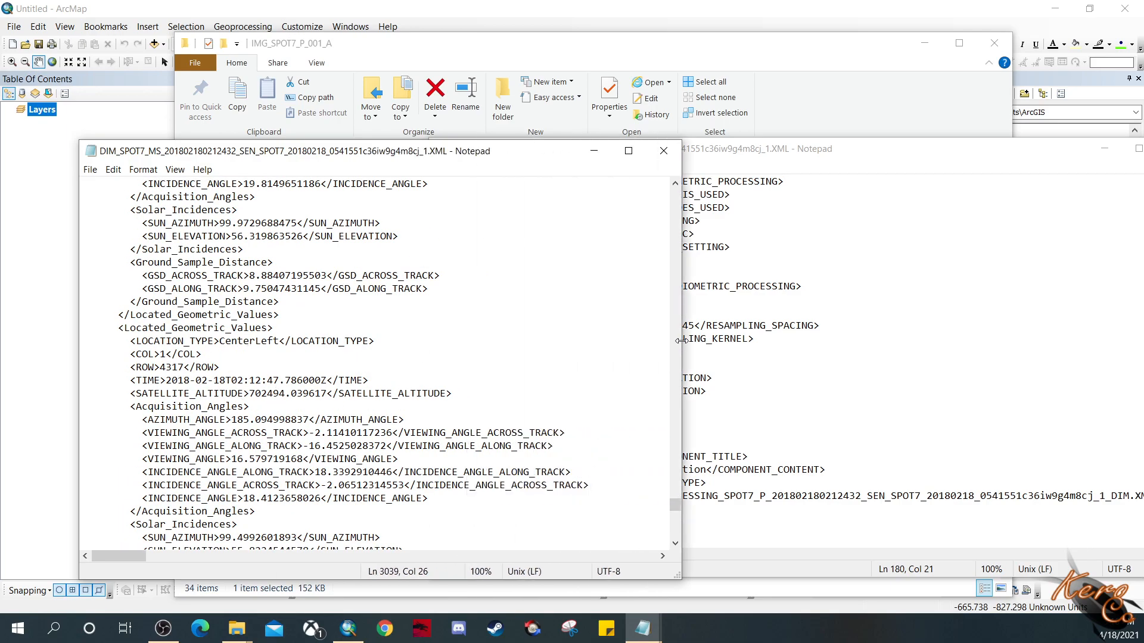
scroll(318, 450, "down", 2)
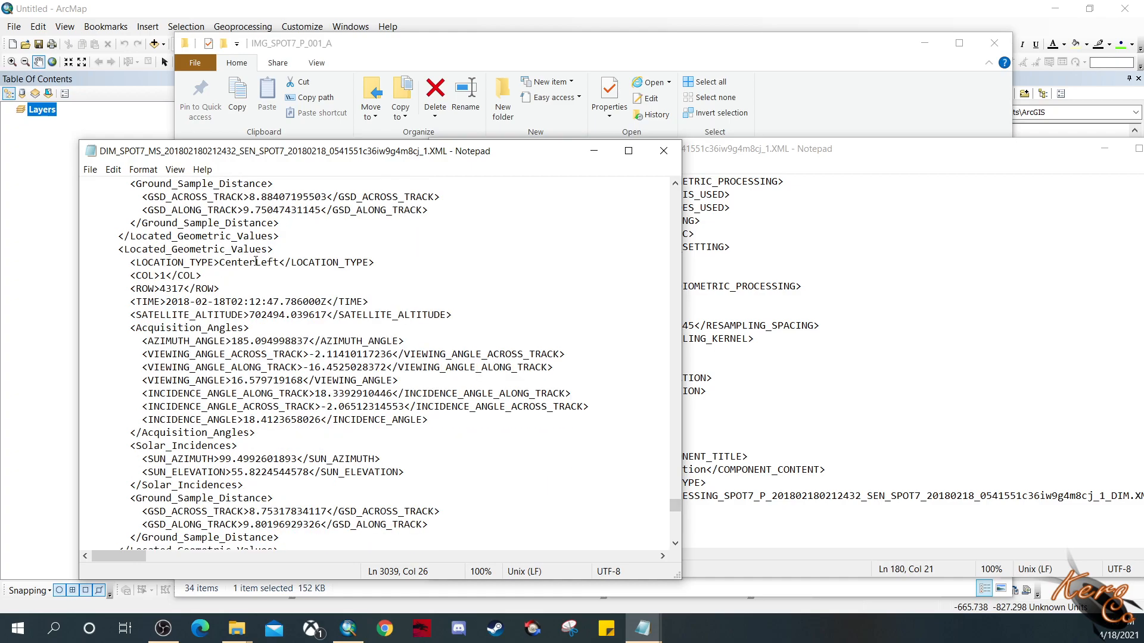
Step: Find the geometric values for the Center location and highlight its overall incidence angle
left_click(230, 262)
scroll(289, 317, "down", 4)
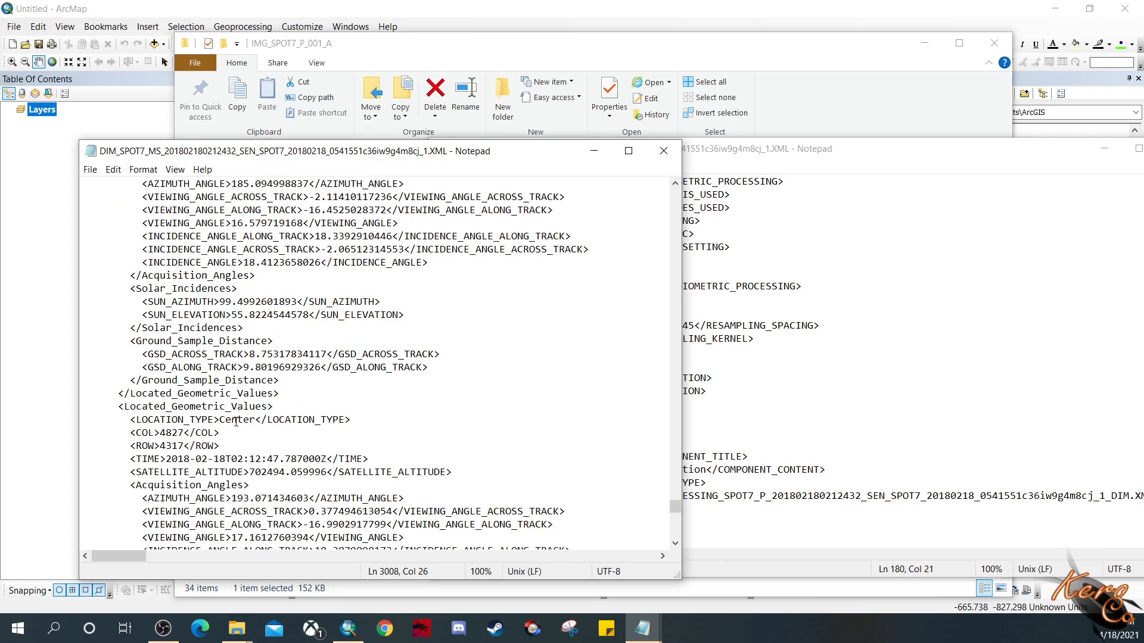
left_click(237, 420)
scroll(236, 357, "down", 3)
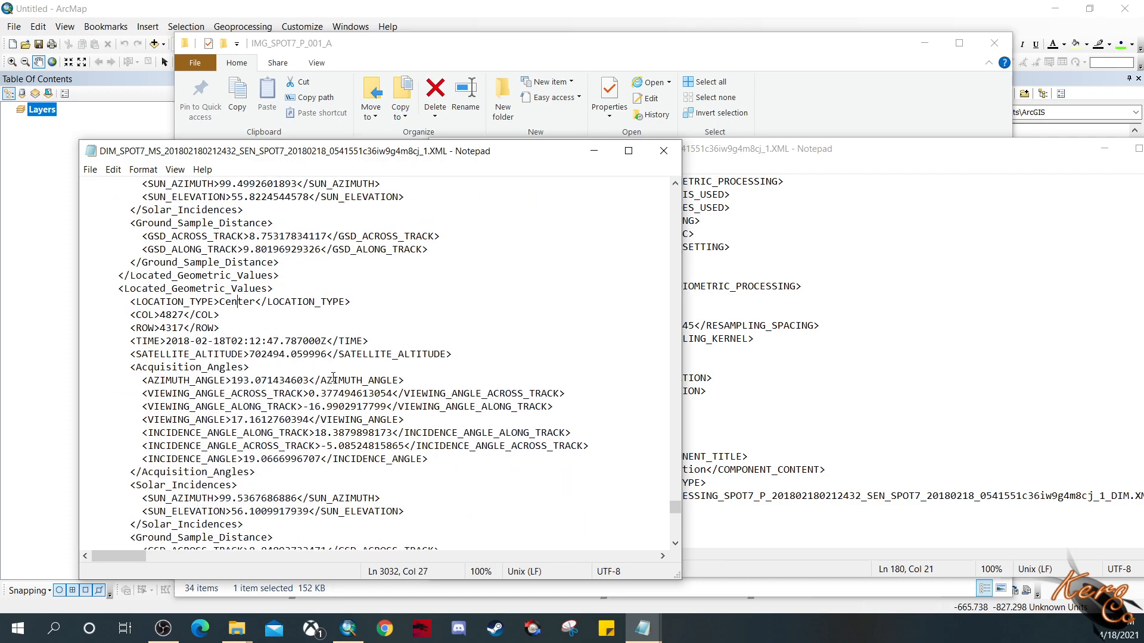
scroll(333, 377, "down", 1)
left_click_drag(242, 420, 315, 420)
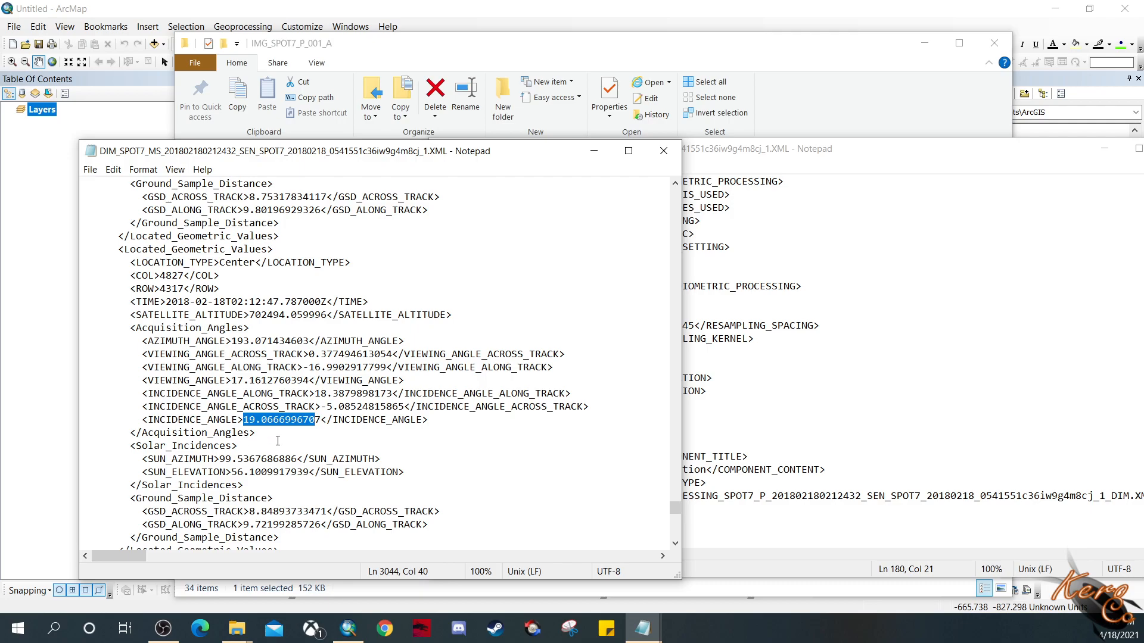
left_click_drag(321, 420, 244, 420)
Step: Look through the panchromatic metadata's raster dimensions and histogram, and return to the Center incidence angle in the multispectral file
left_click(800, 421)
scroll(656, 393, "down", 15)
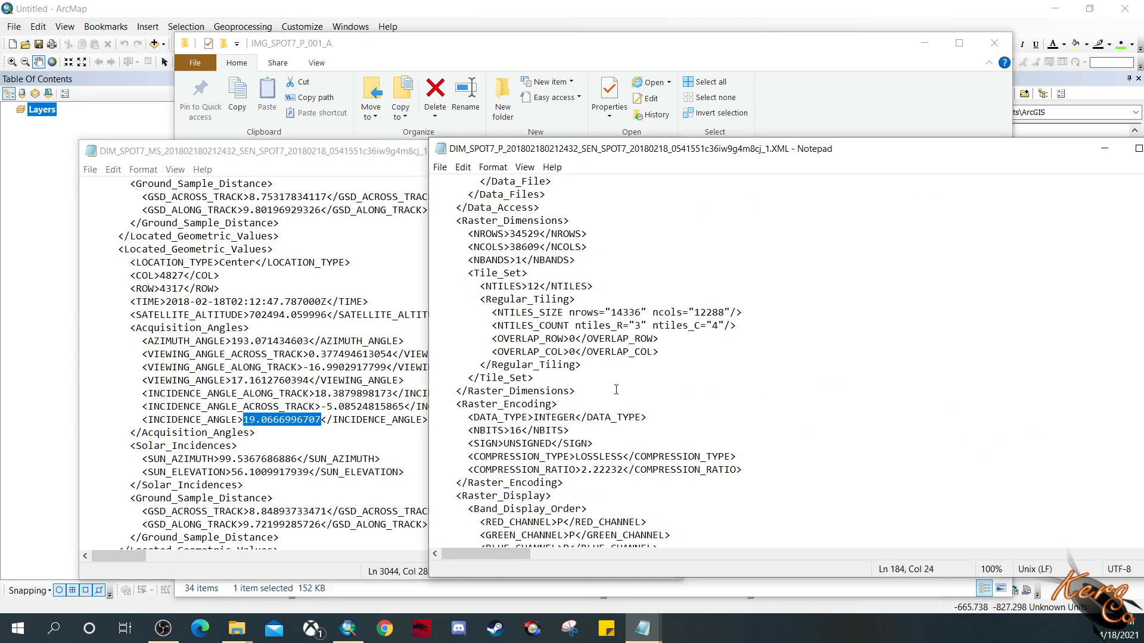
scroll(616, 390, "down", 3)
scroll(616, 390, "down", 20)
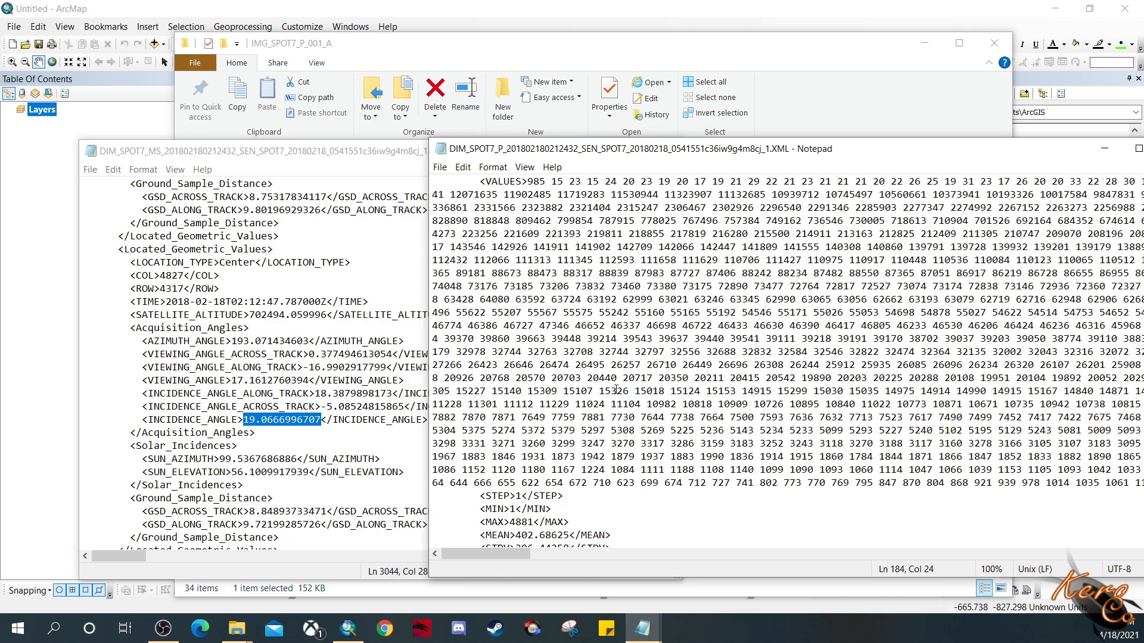
left_click(274, 406)
left_click(282, 420)
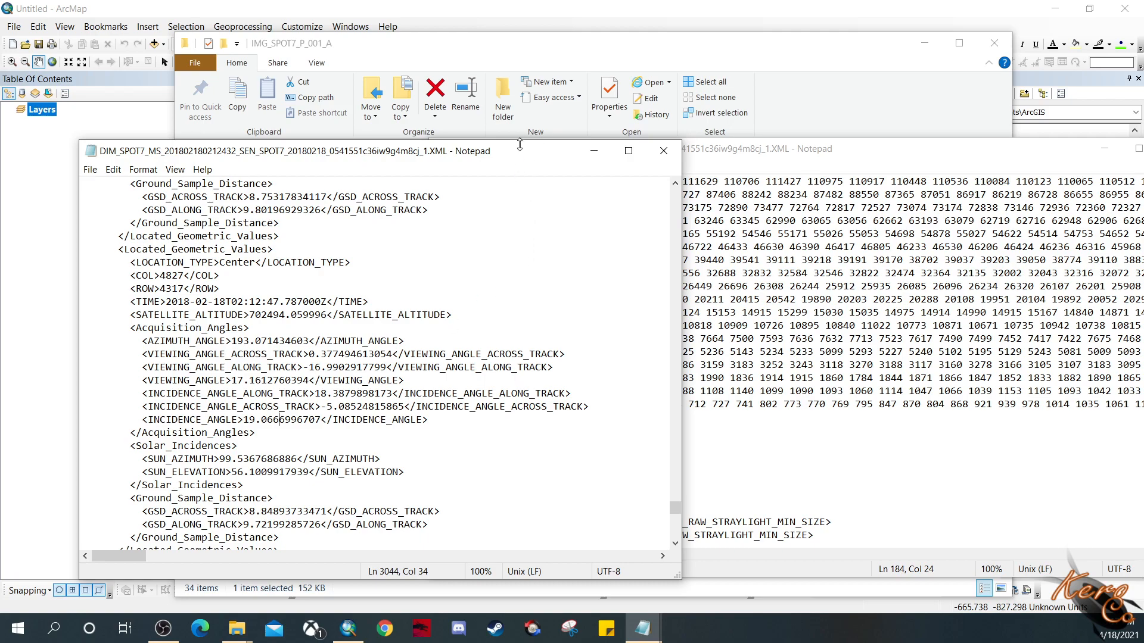
Step: Increase the height of both the multispectral and panchromatic metadata windows
left_click_drag(523, 141, 523, 125)
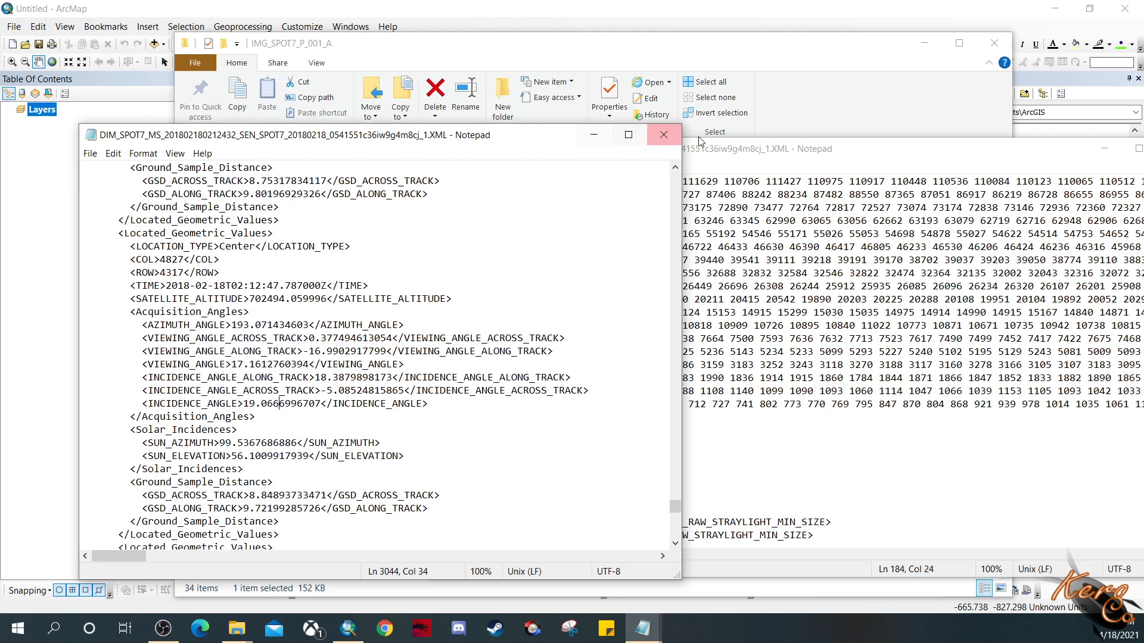
left_click(807, 153)
left_click_drag(838, 142, 835, 127)
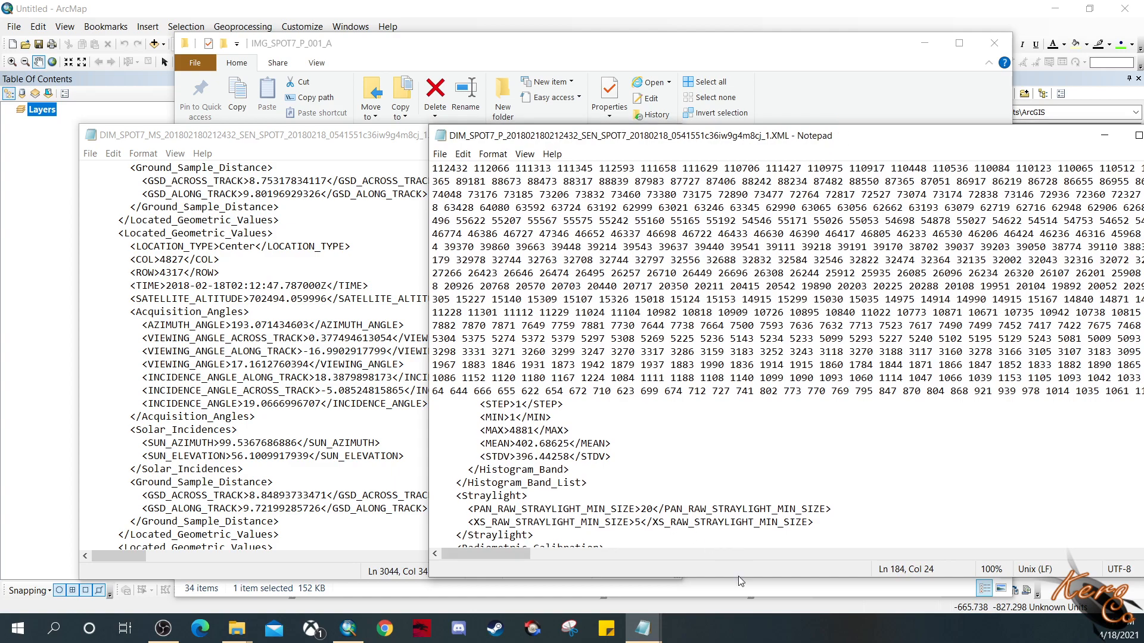
left_click_drag(736, 579, 735, 587)
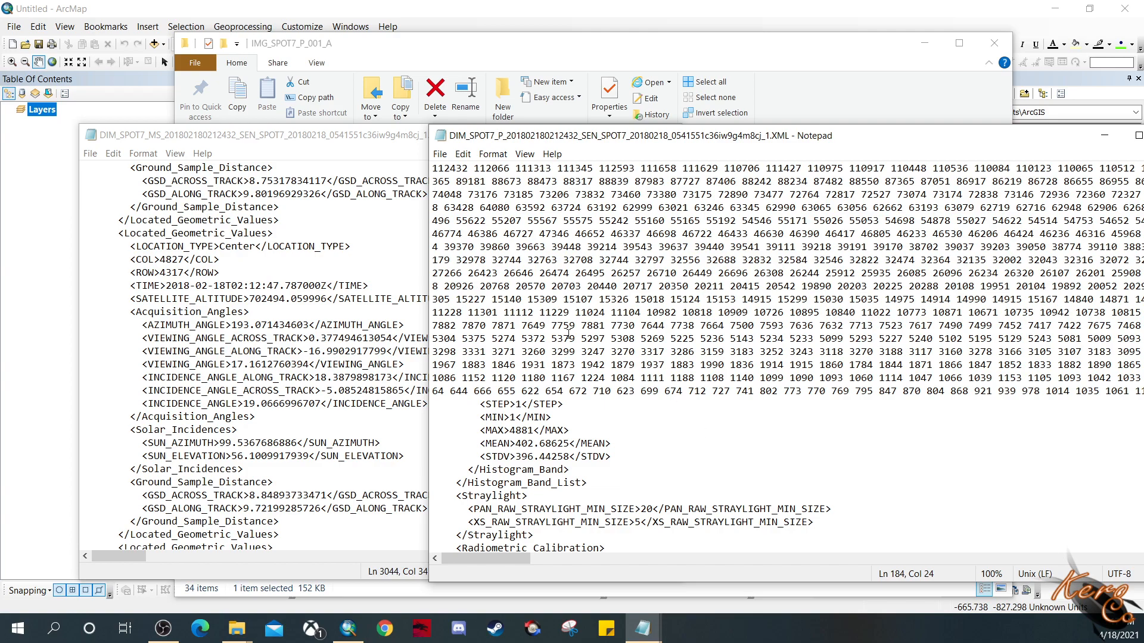
Step: Recheck the Center incidence angle, close the multispectral metadata file and bring the panchromatic metadata window fully into view
left_click(296, 409)
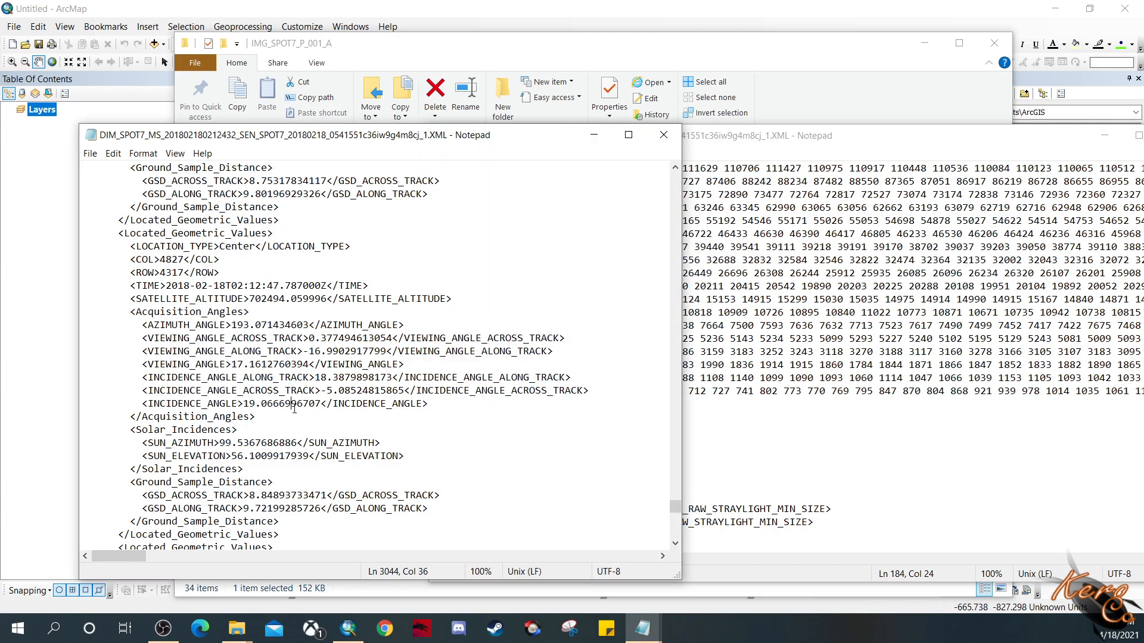
scroll(387, 381, "up", 2)
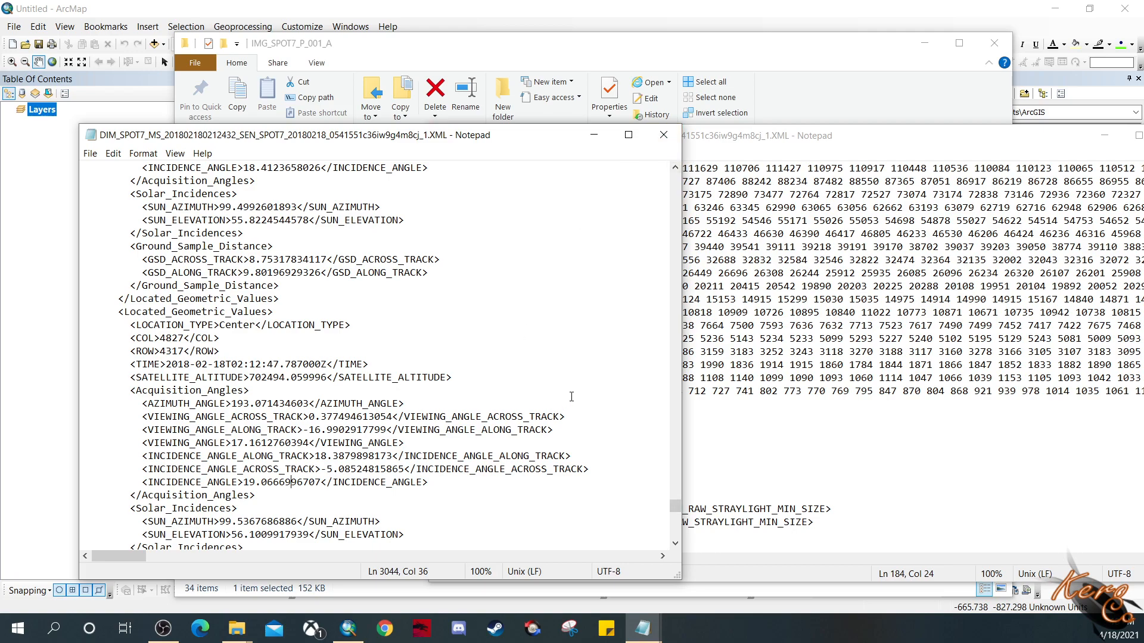
left_click(666, 134)
left_click_drag(666, 135, 401, 137)
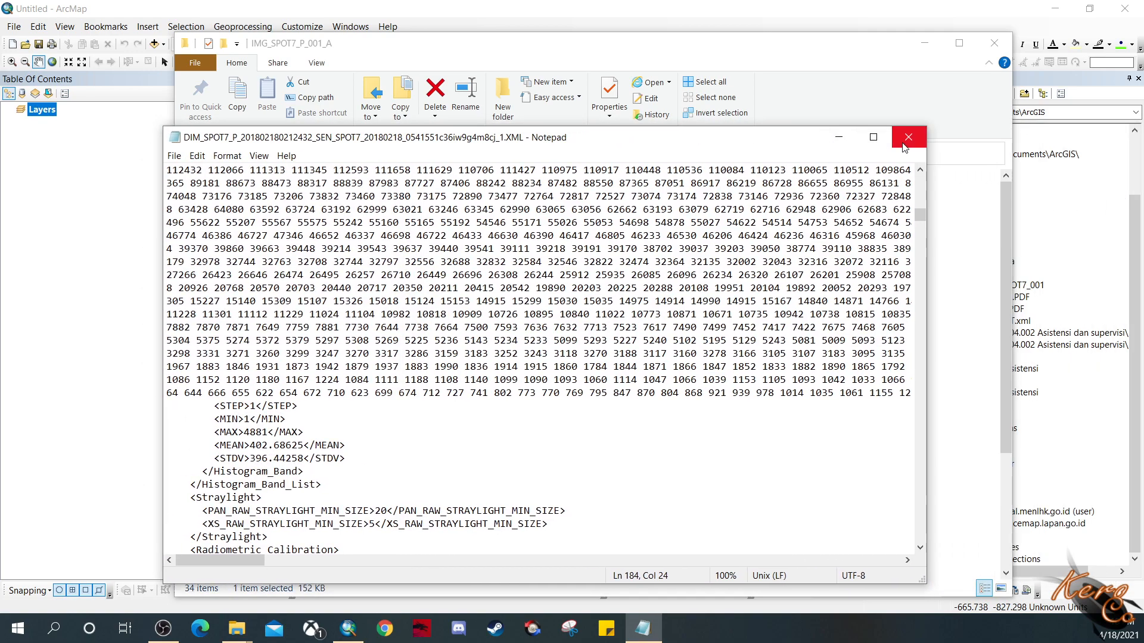
Step: Close the panchromatic metadata file and minimize the IMG_SPOT7_P_001_A folder window to return to ArcMap
left_click(905, 140)
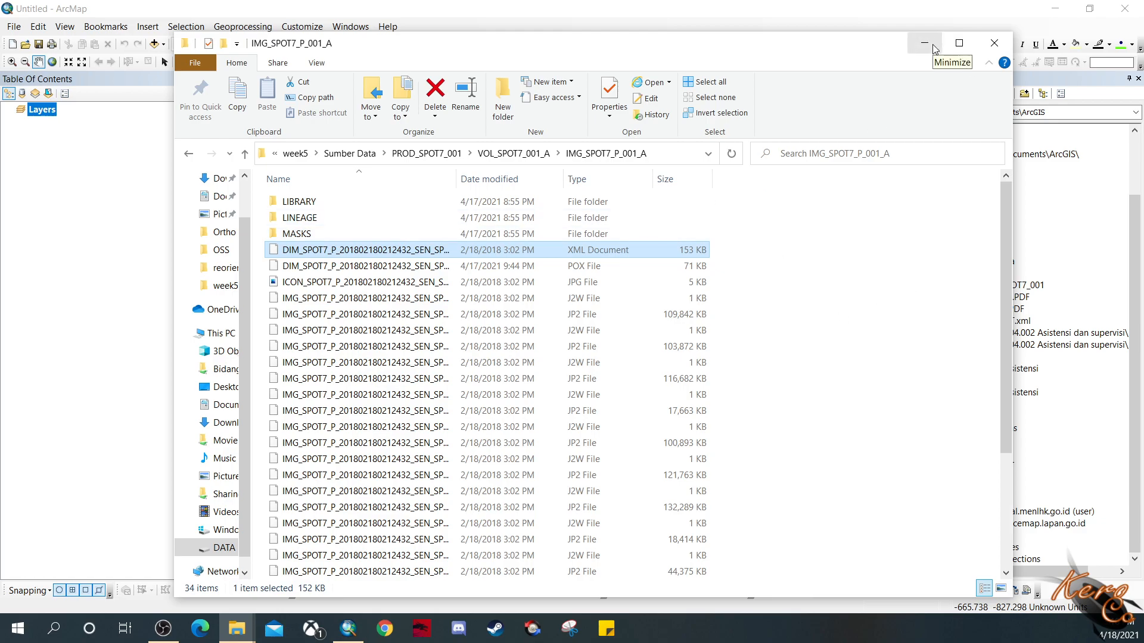
left_click(899, 20)
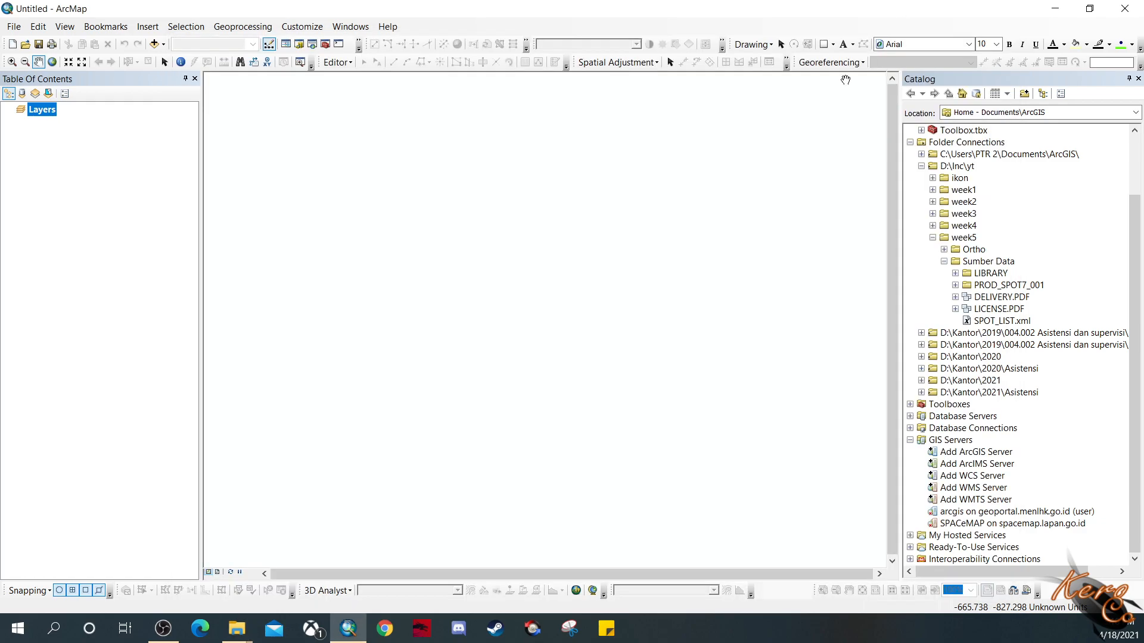
Step: Expand PROD_SPOT7_001, VOL_SPOT7_001_A and IMG_SPOT7_P_001_A in the catalog down to the products of the panchromatic DIM dataset
left_click(956, 286)
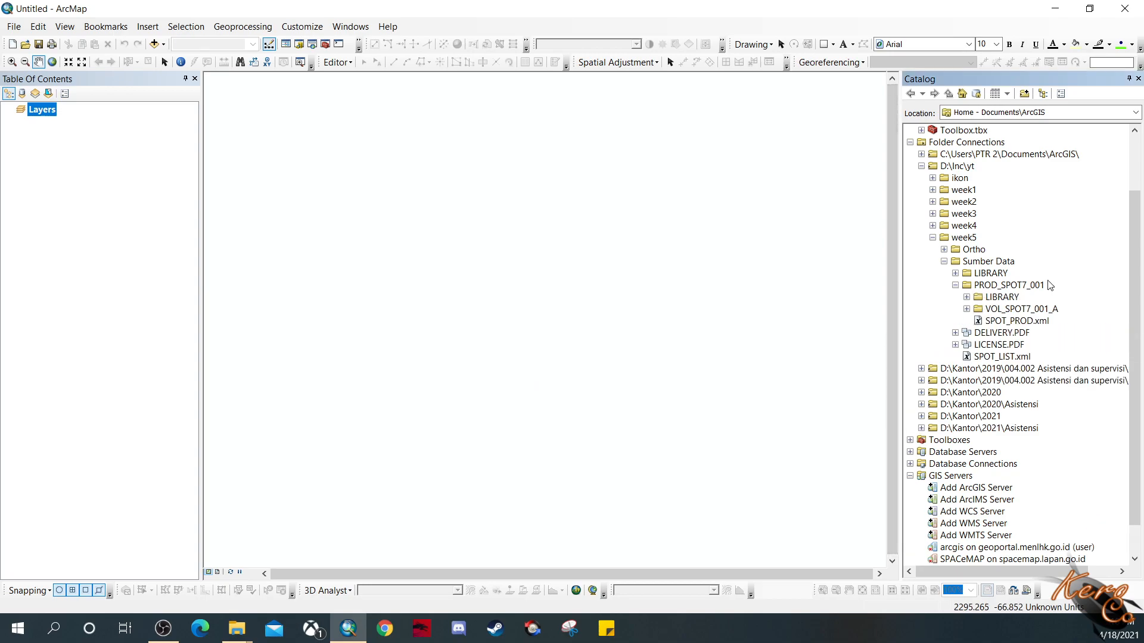
left_click(968, 310)
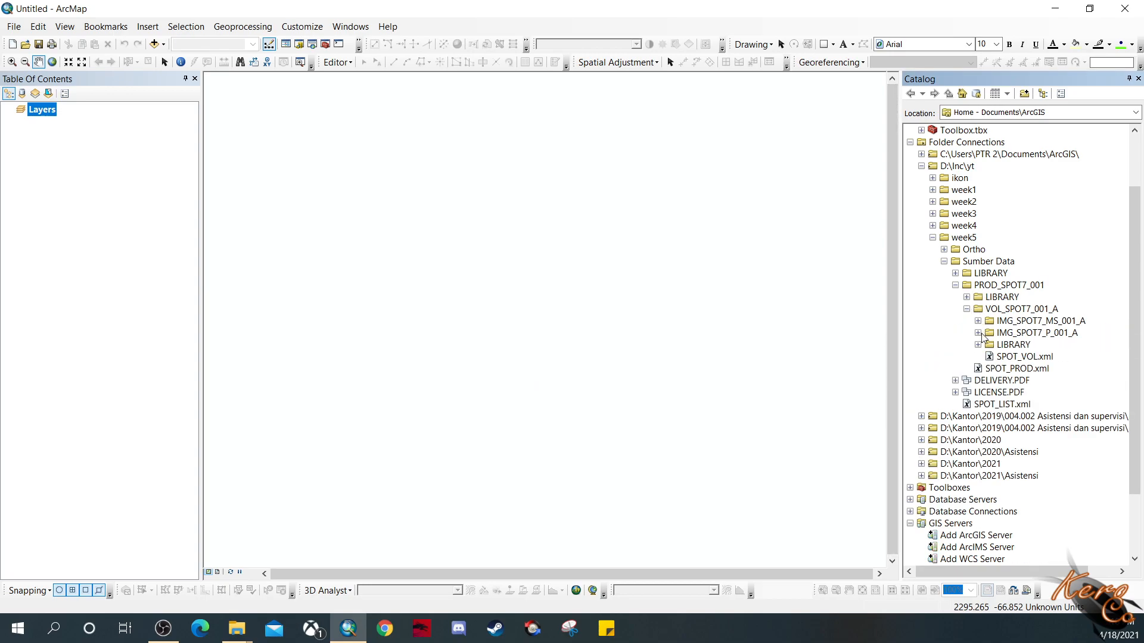
left_click(978, 333)
scroll(978, 333, "down", 3)
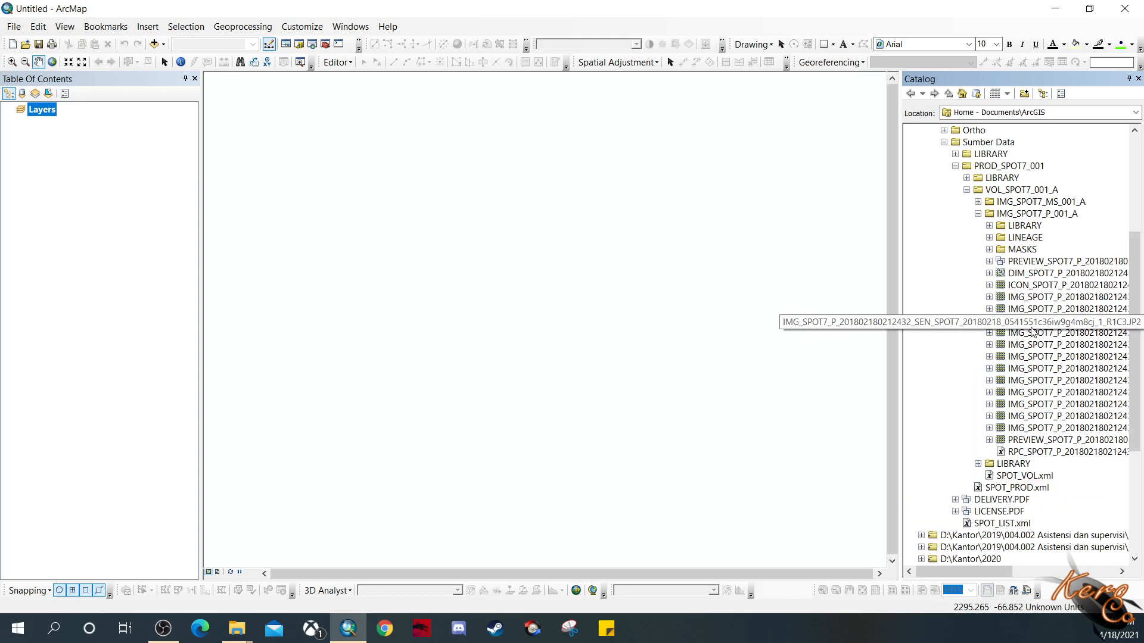
left_click_drag(987, 573, 1014, 570)
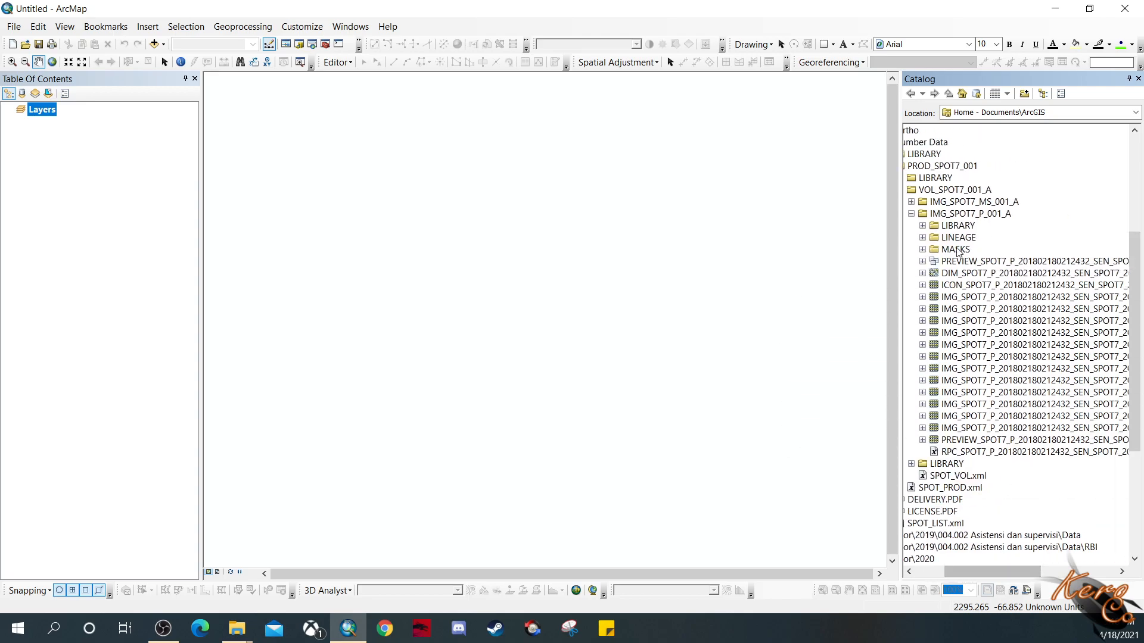
left_click(922, 274)
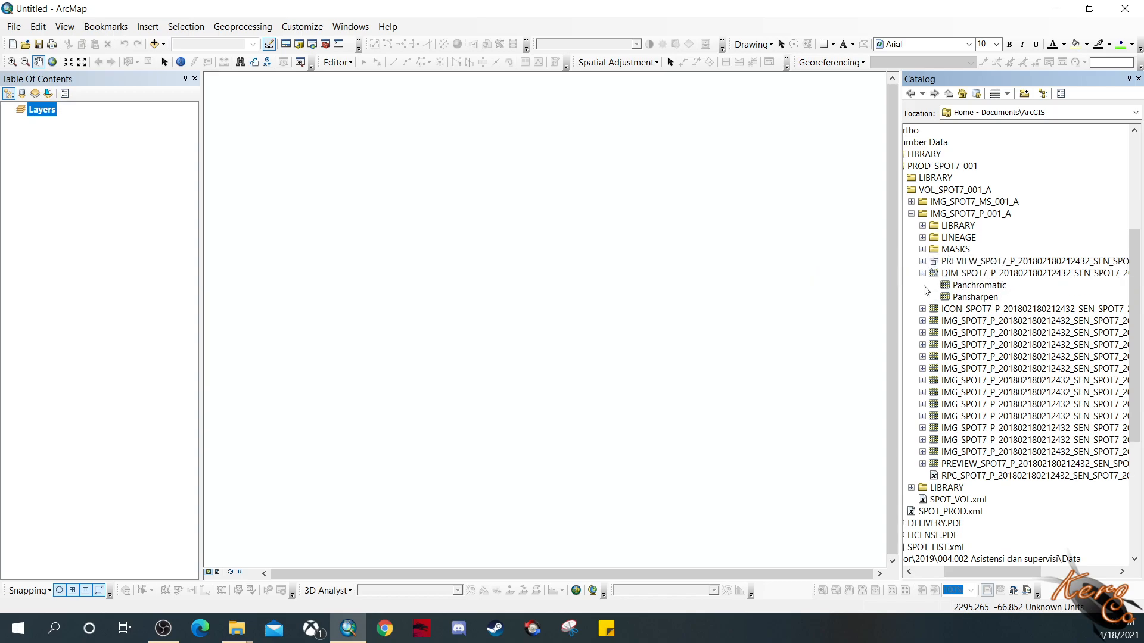
Step: Add the Pansharpen product of the panchromatic DIM dataset to the map as a layer
left_click(993, 288)
left_click(973, 298)
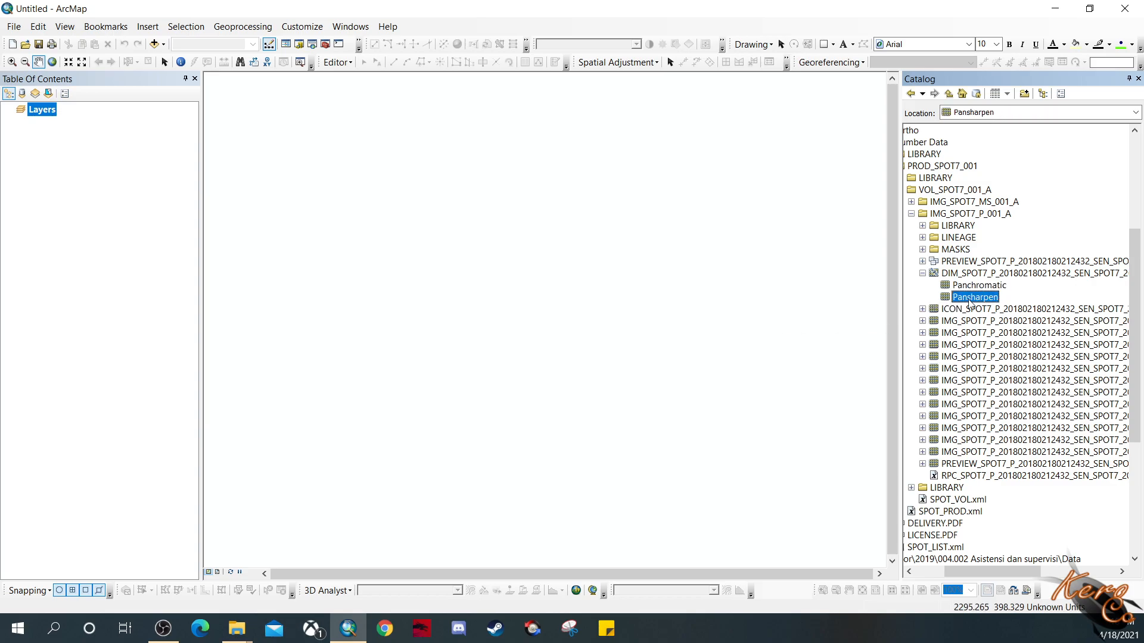
left_click_drag(984, 300, 115, 168)
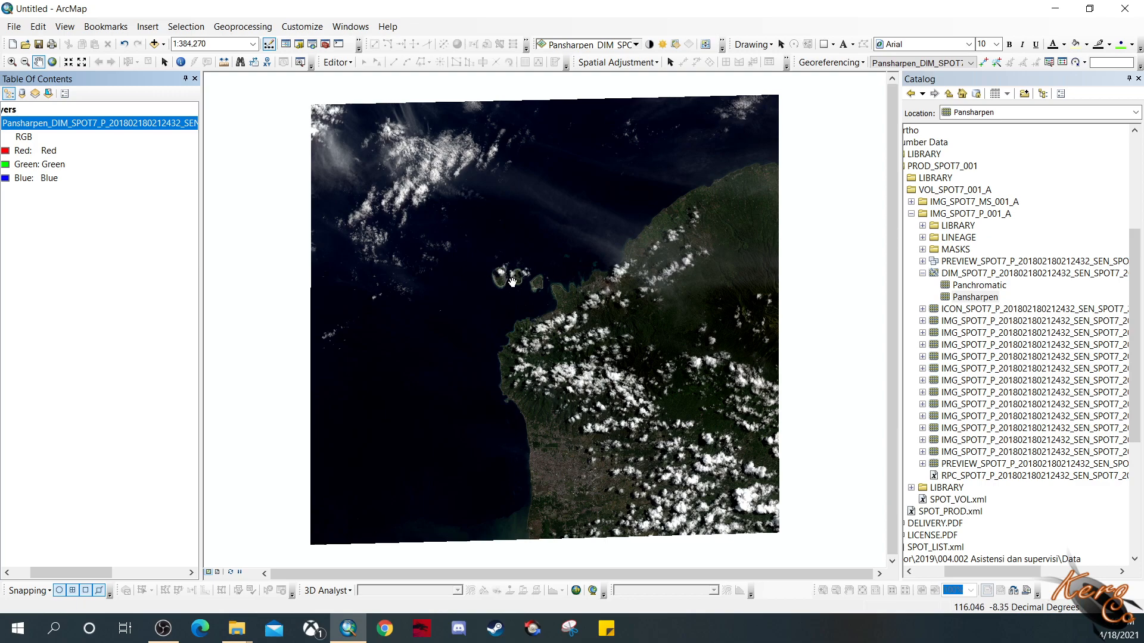
Step: Examine the pansharpened image at several scales, from the small islands offshore down the coast to the city area in the south
scroll(489, 280, "up", 3)
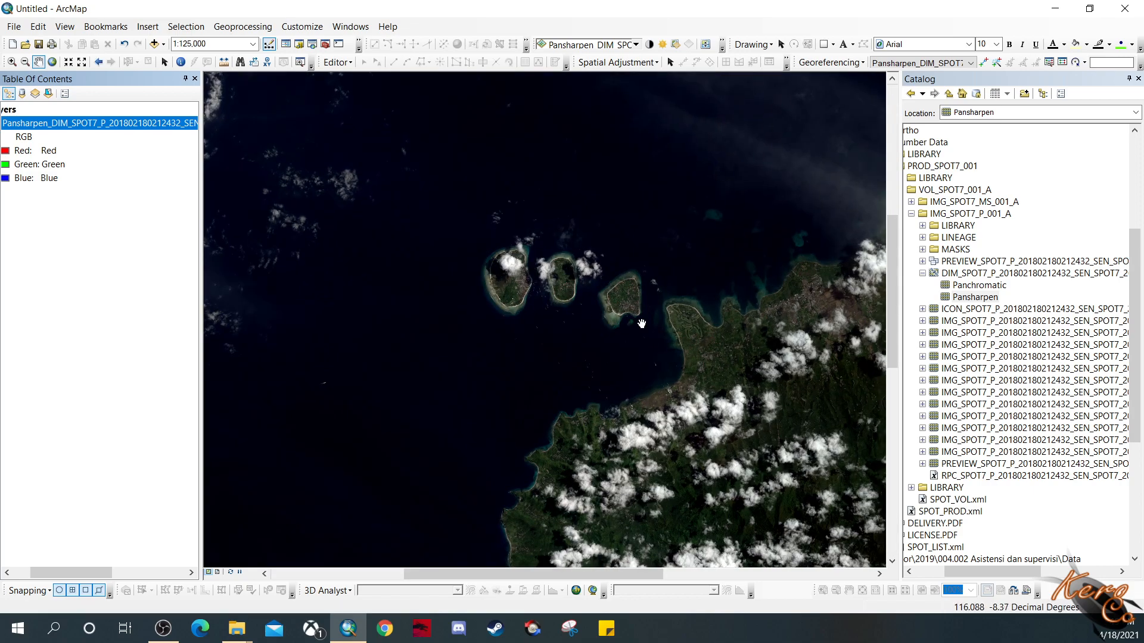
left_click_drag(640, 467, 599, 330)
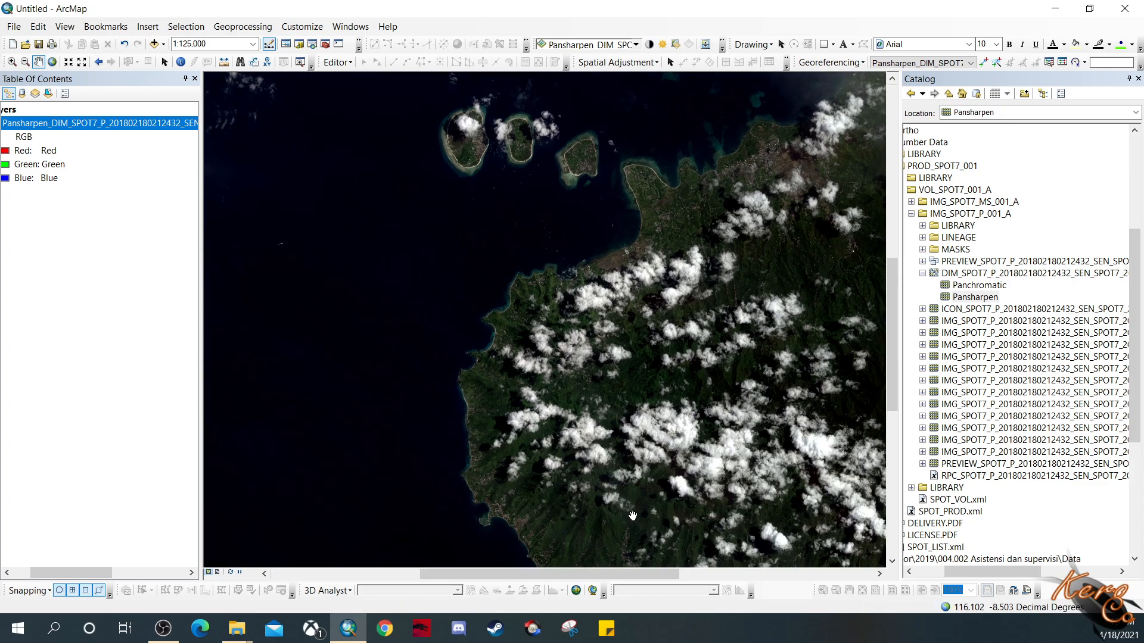
left_click_drag(632, 514, 538, 316)
left_click_drag(502, 438, 592, 342)
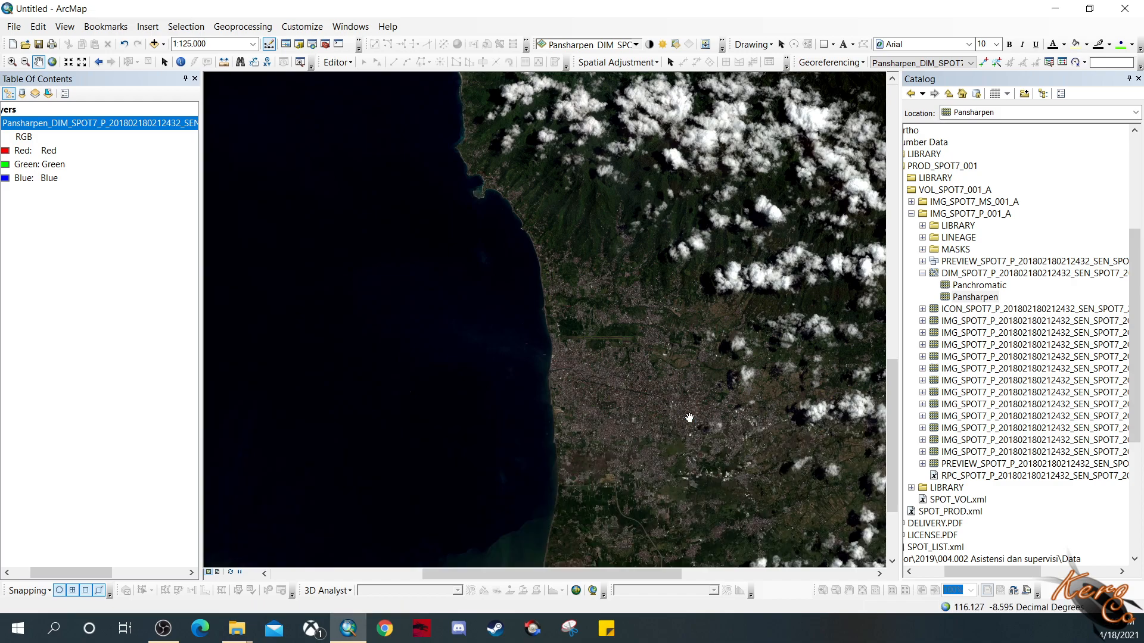
scroll(633, 358, "up", 2)
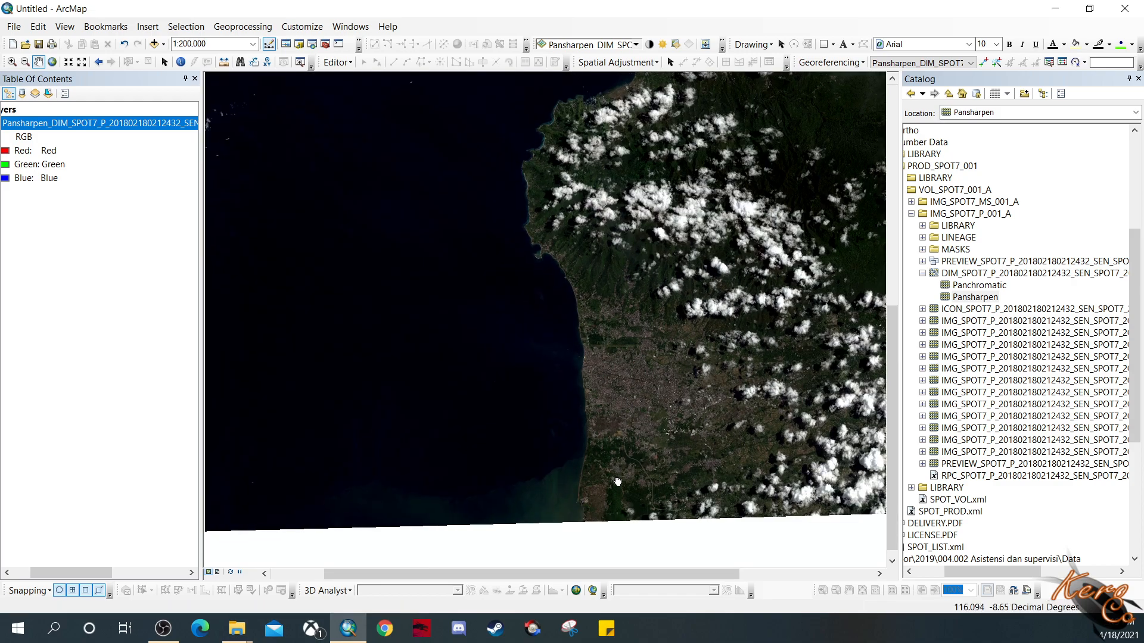
left_click_drag(599, 485, 409, 341)
scroll(560, 363, "up", 2)
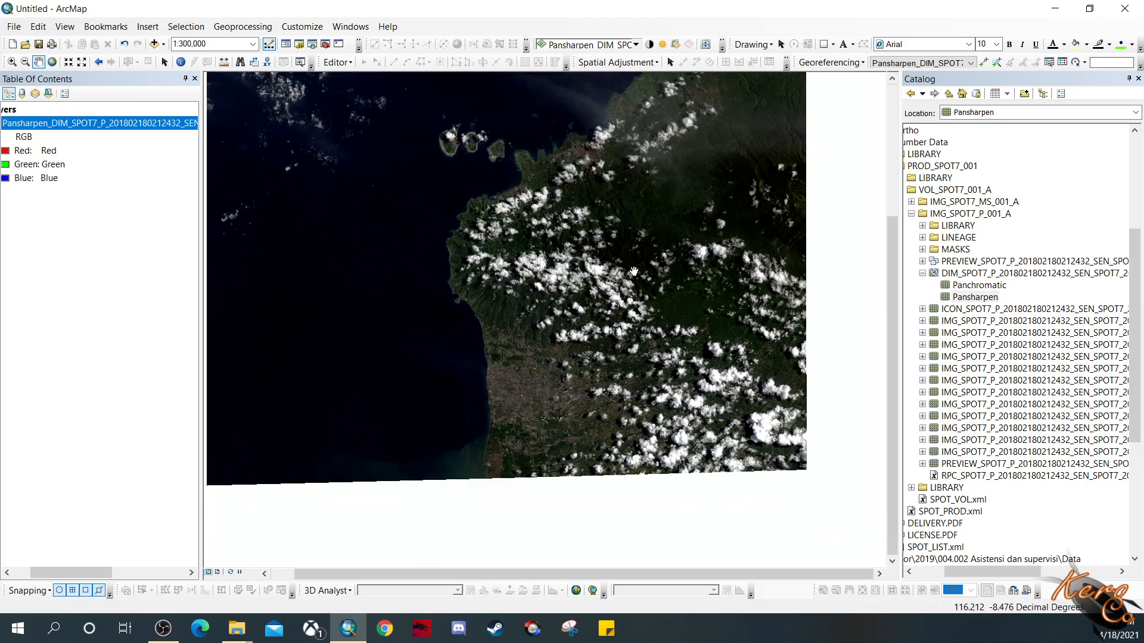
left_click_drag(627, 275, 614, 359)
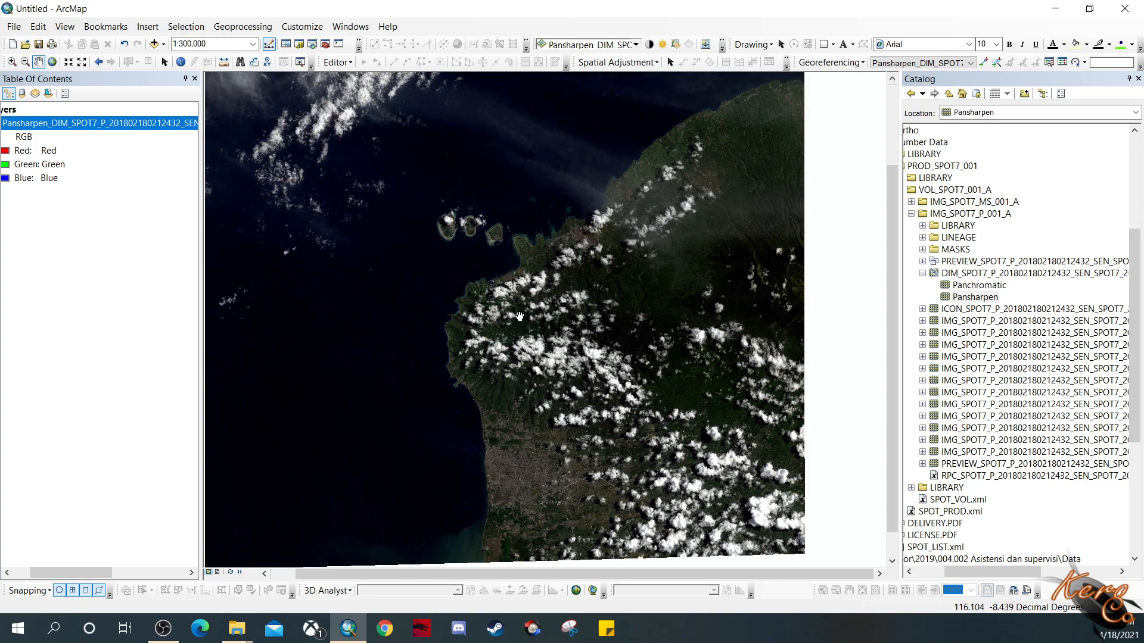
left_click_drag(575, 509, 592, 432)
scroll(534, 393, "up", 1)
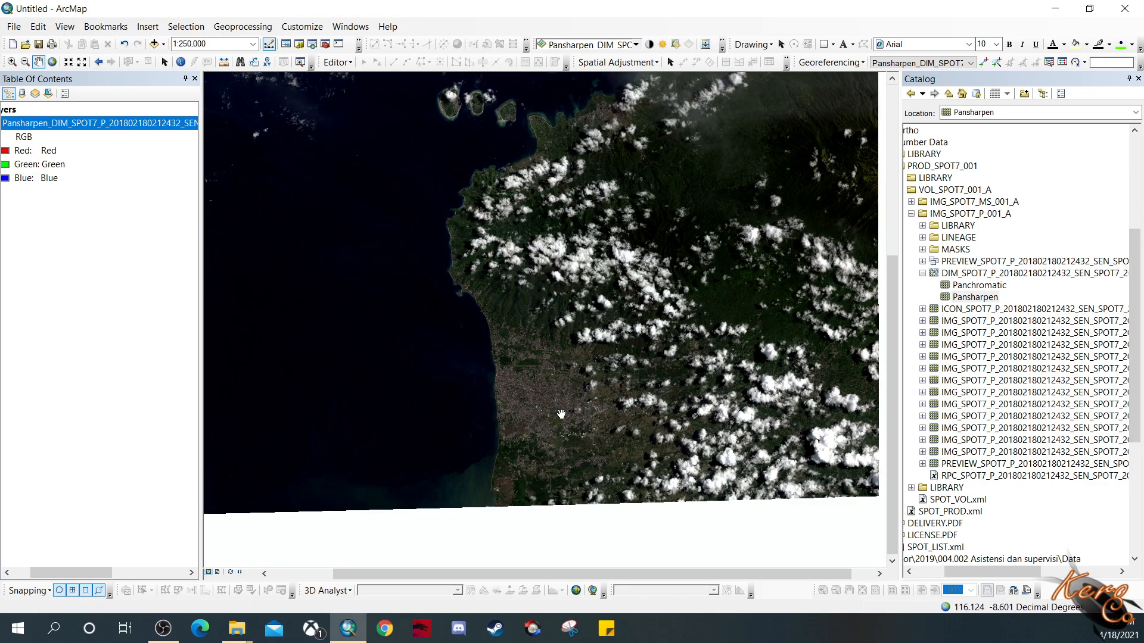
scroll(561, 414, "up", 2)
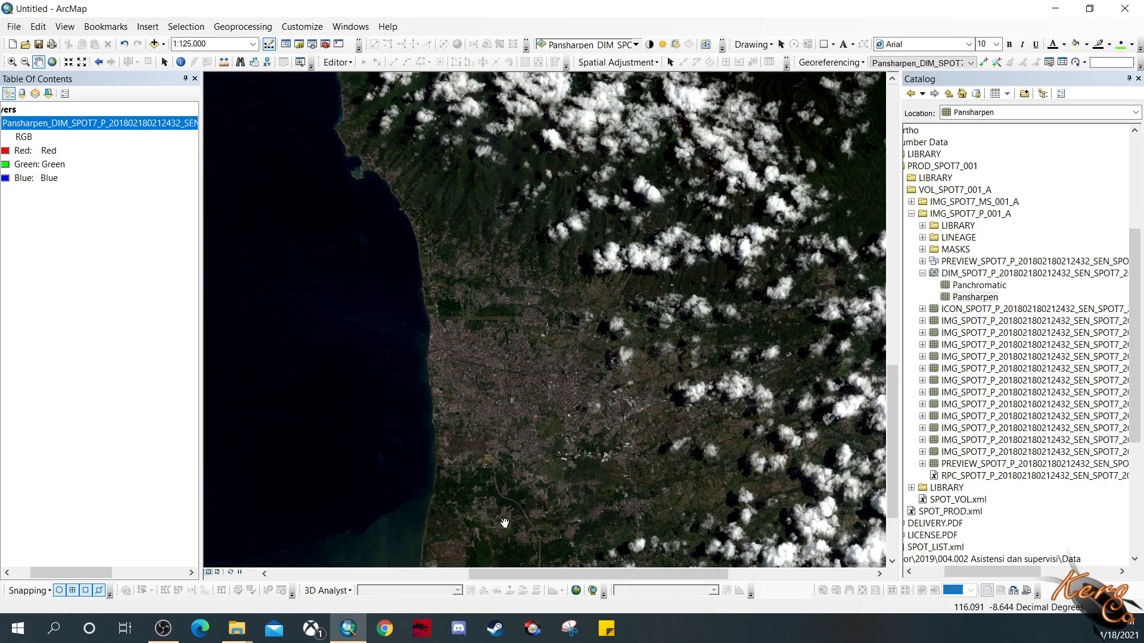
left_click_drag(641, 515, 530, 451)
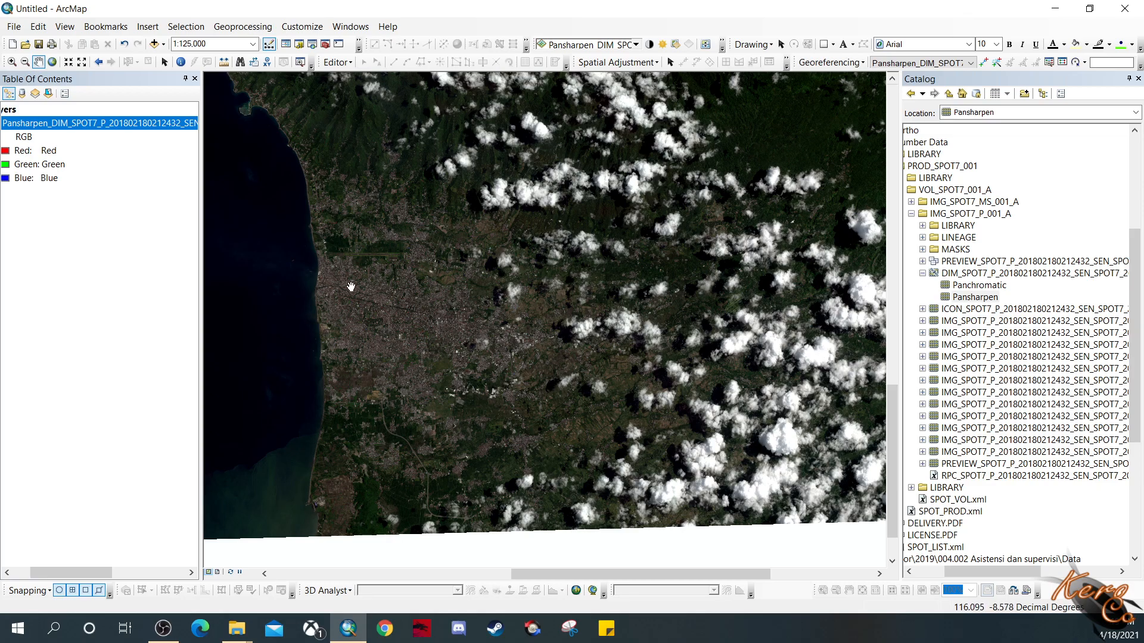
left_click_drag(505, 348, 573, 389)
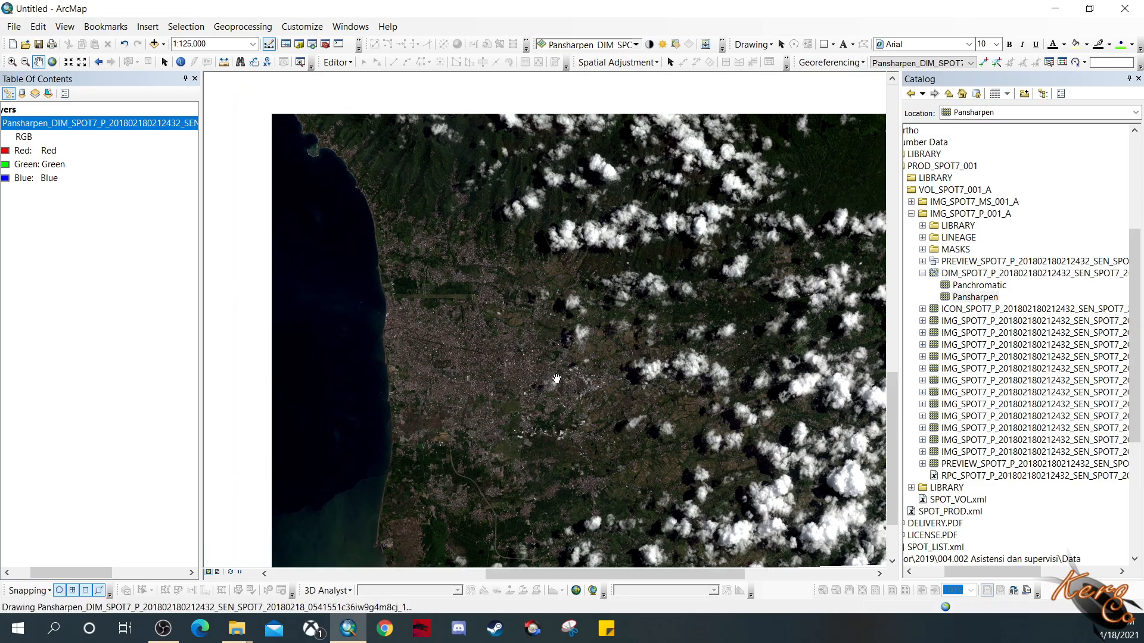
Step: Check the cell size in the pansharpened layer's source properties and leave the properties unchanged
right_click(100, 128)
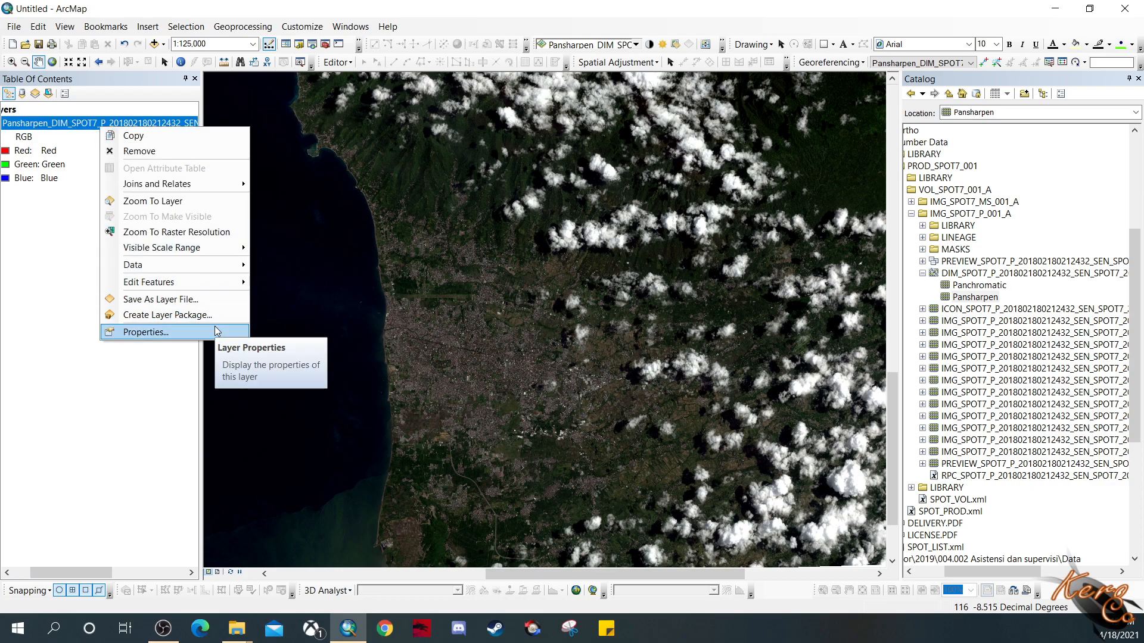
left_click(193, 332)
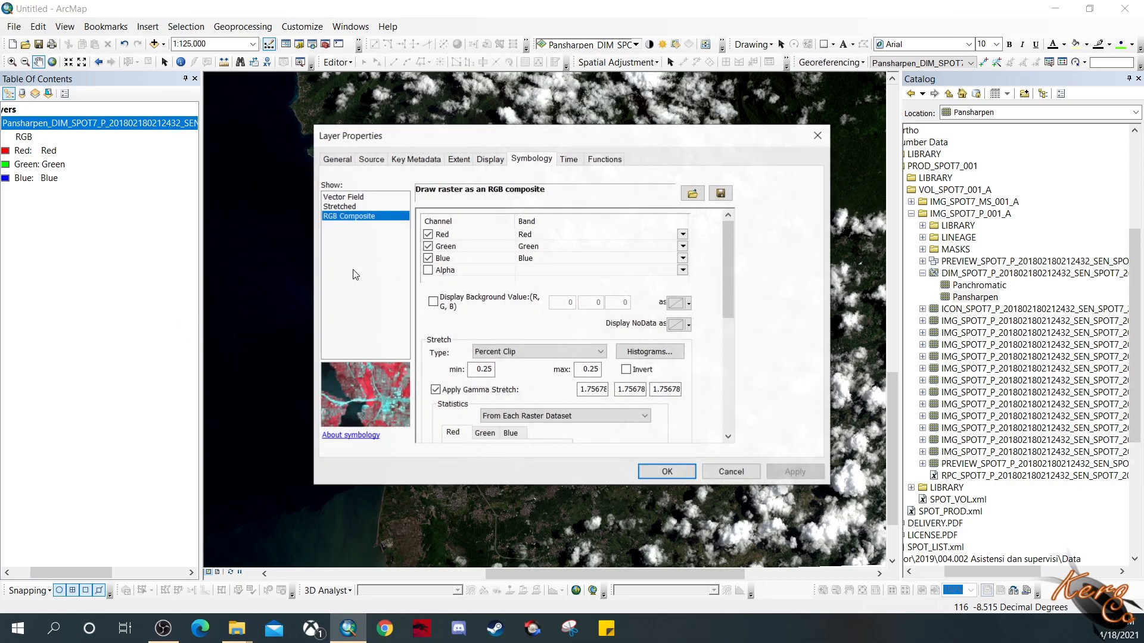
left_click(370, 159)
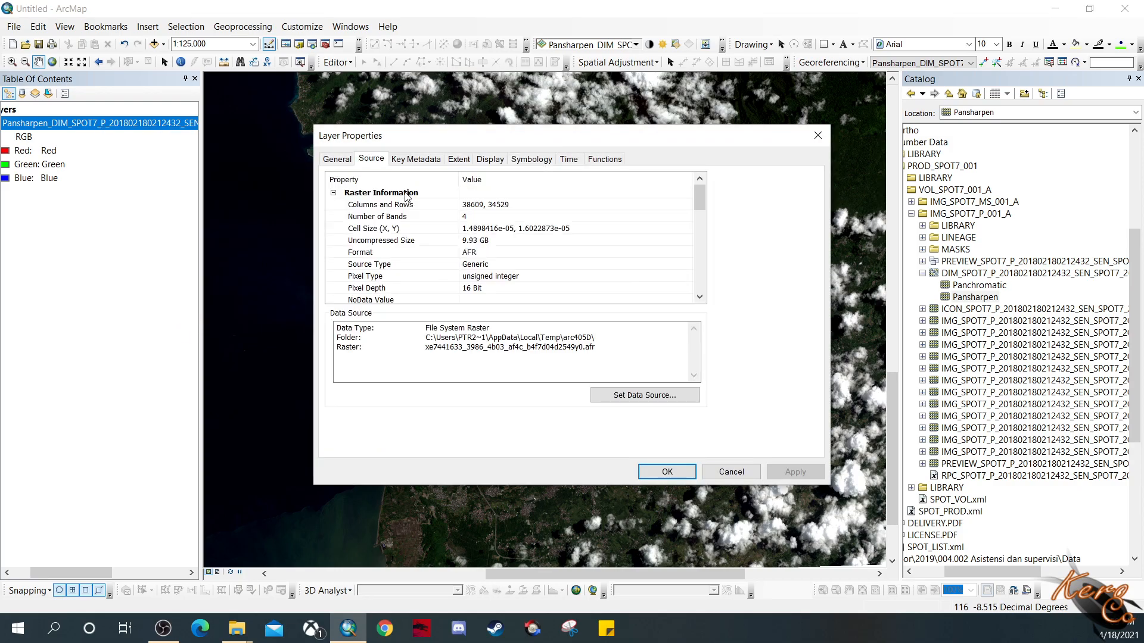
left_click(564, 230)
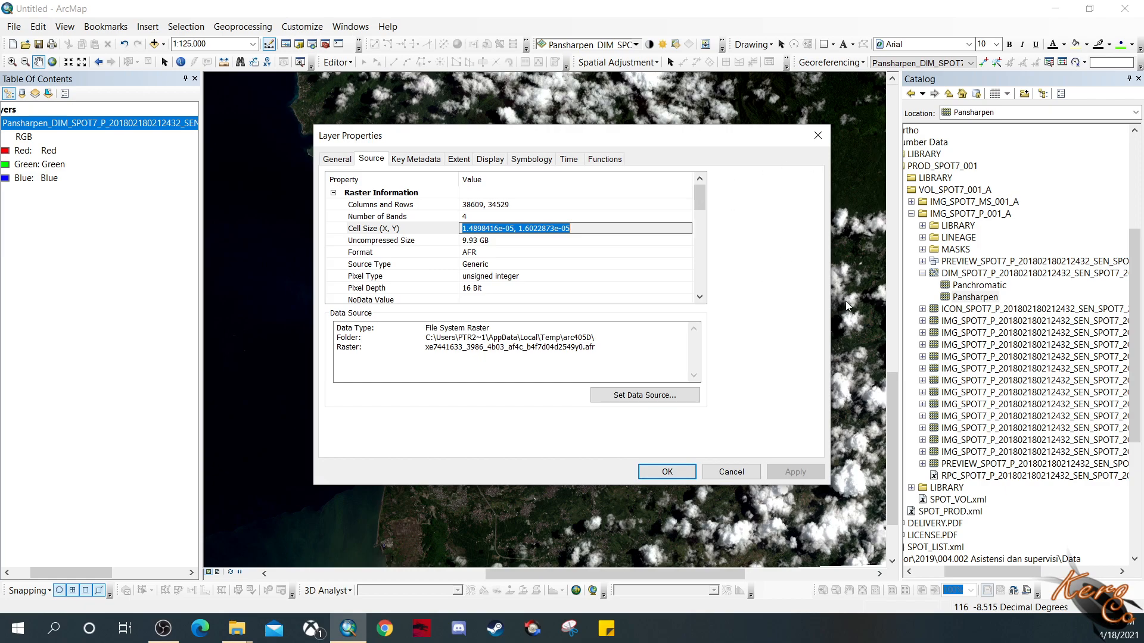
left_click(737, 472)
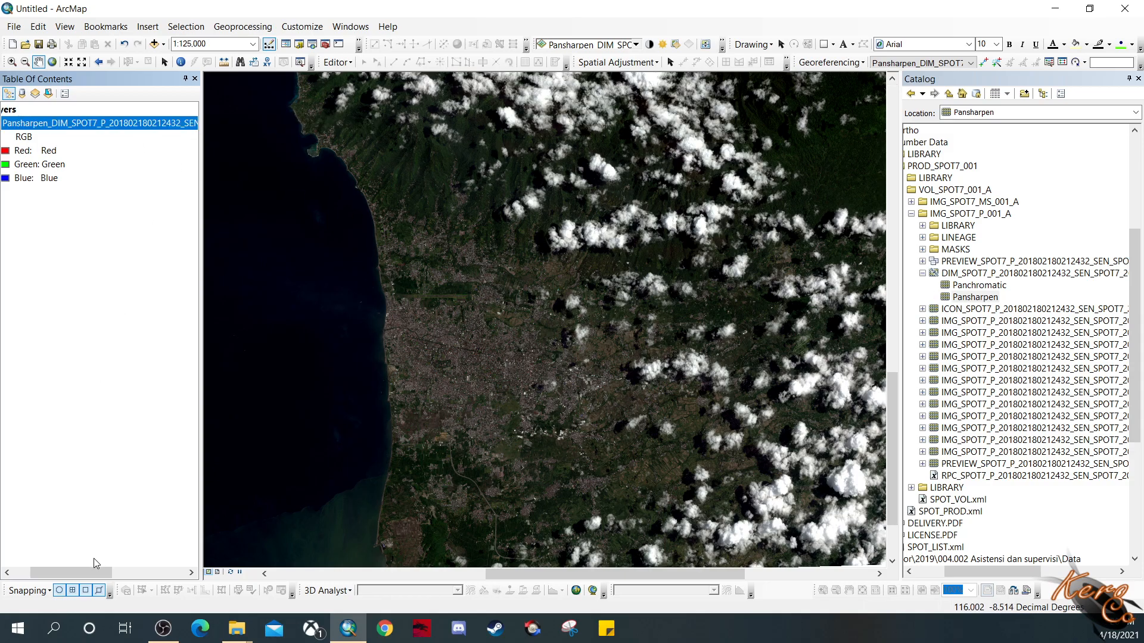
Step: Look over the Image Analysis display and processing options for the pansharpened layer, and close the window
left_click_drag(81, 572, 62, 581)
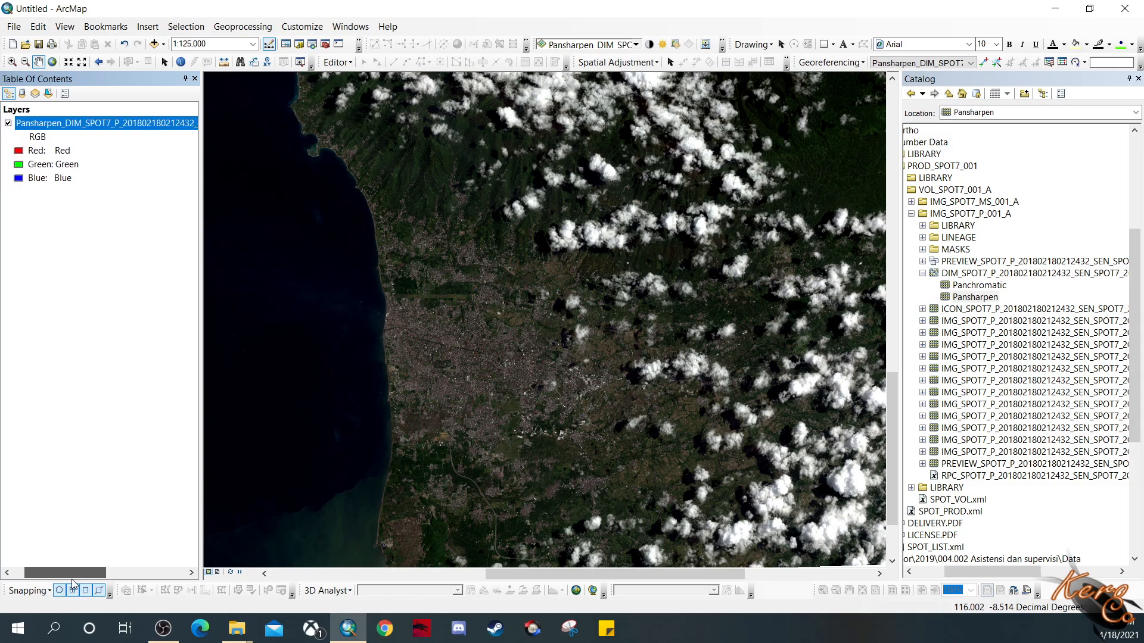
left_click(363, 29)
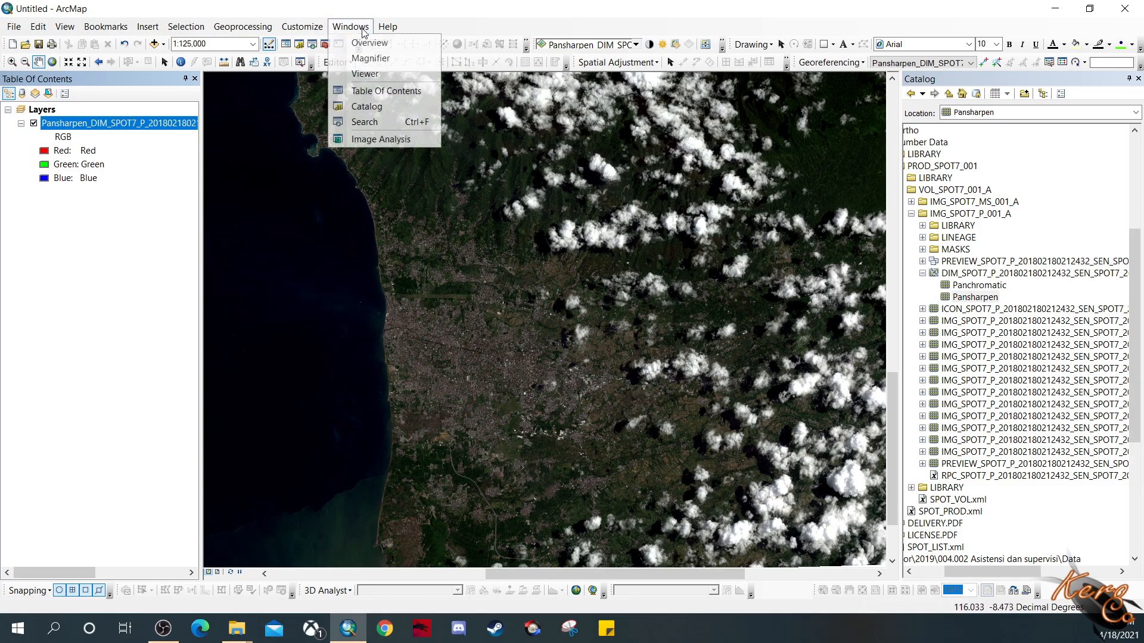
left_click(394, 141)
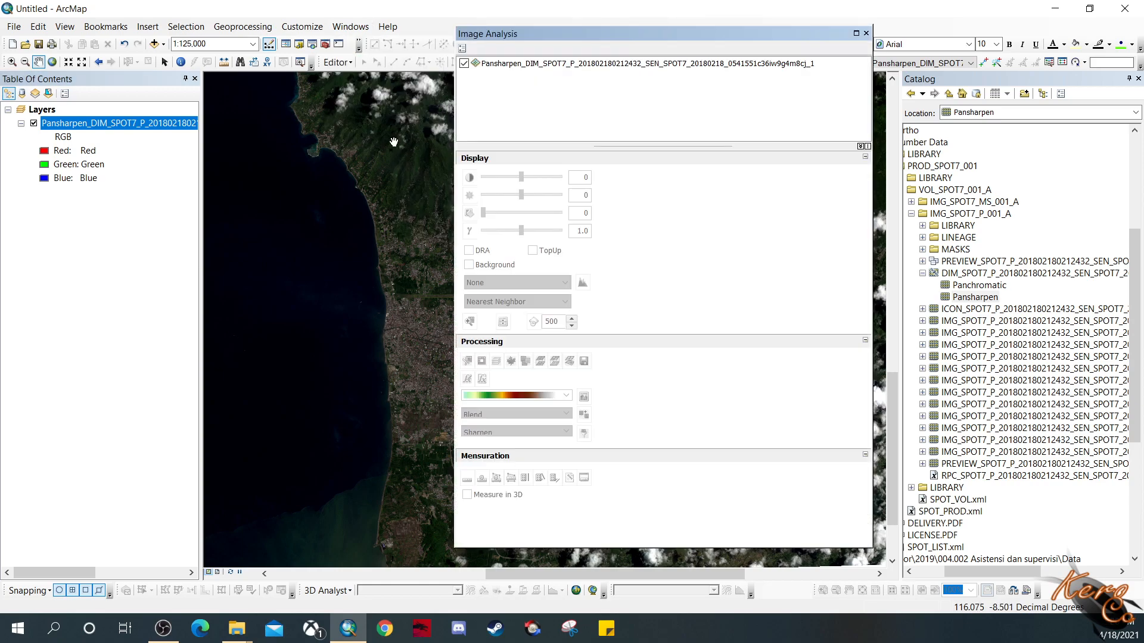
left_click(631, 64)
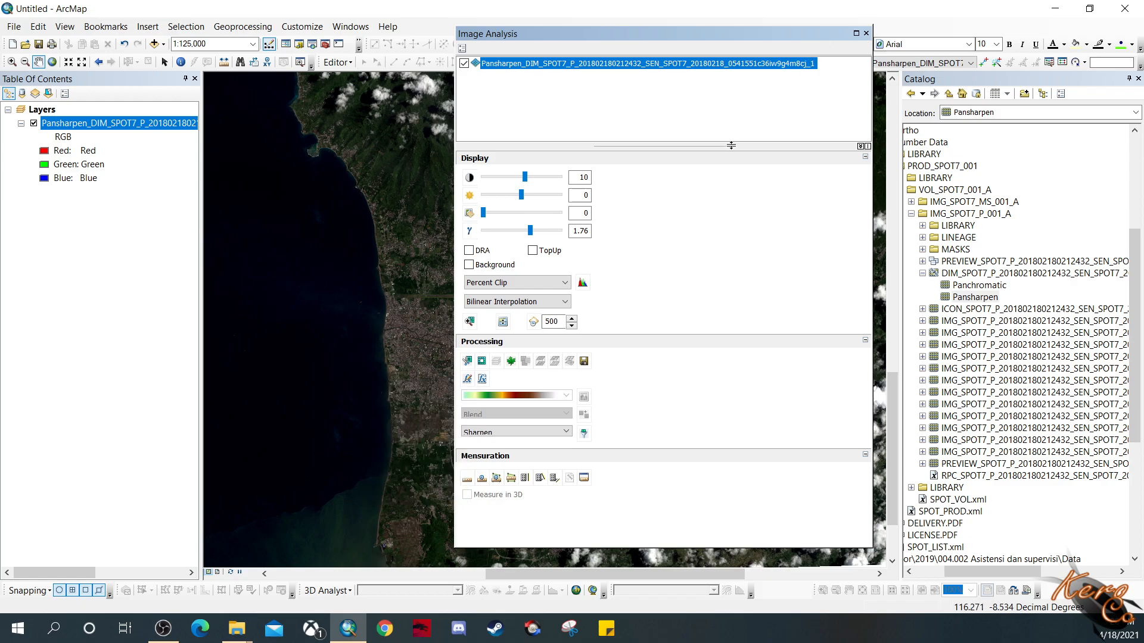
left_click(867, 33)
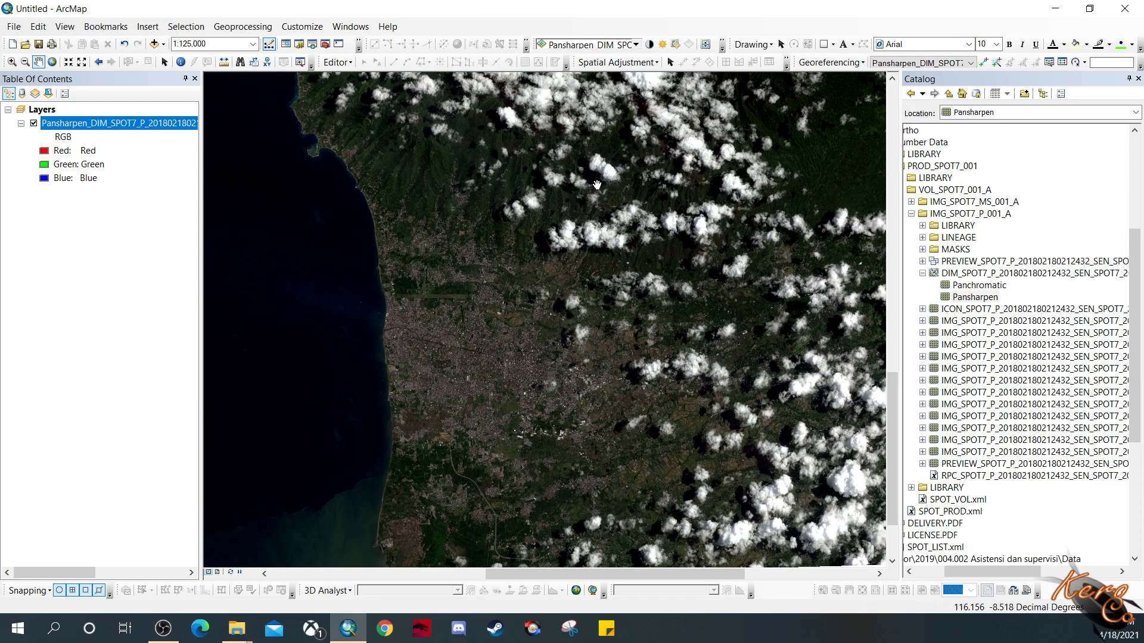
Step: Zoom the map out to 1:250,000 and expand the Ortho folder in the catalog
scroll(597, 184, "down", 2)
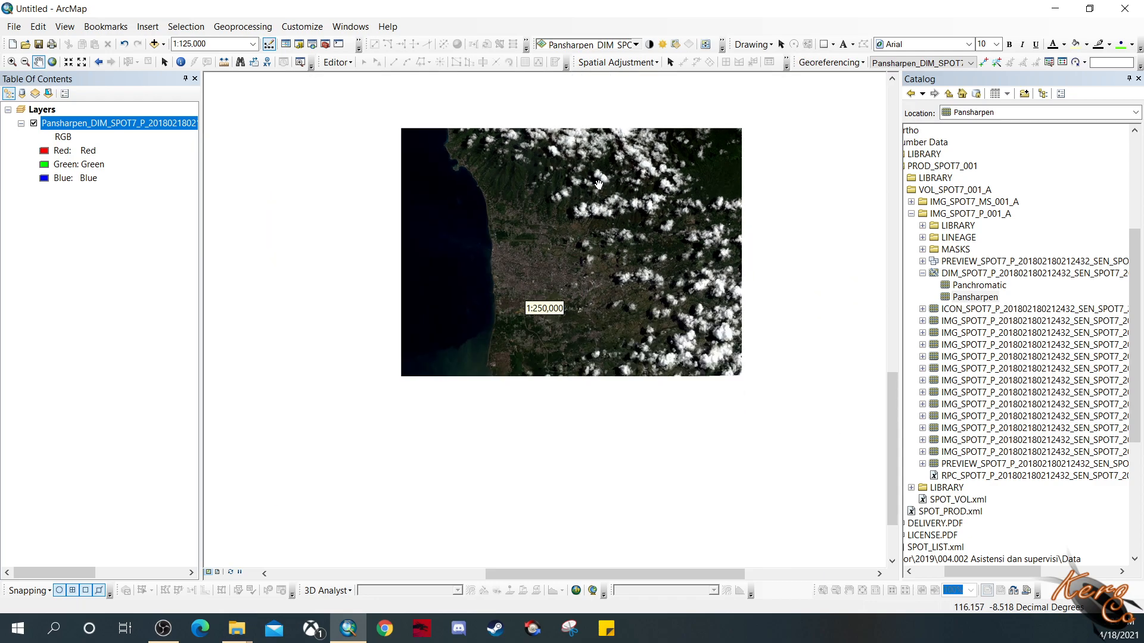
left_click_drag(636, 221, 536, 409)
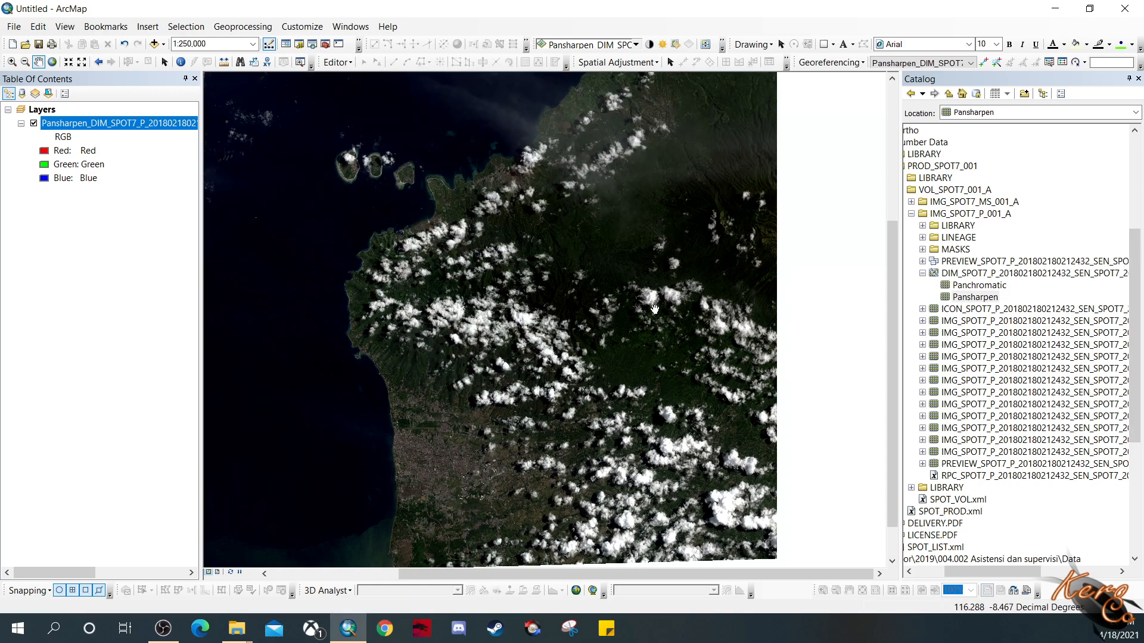
scroll(921, 238, "down", 1)
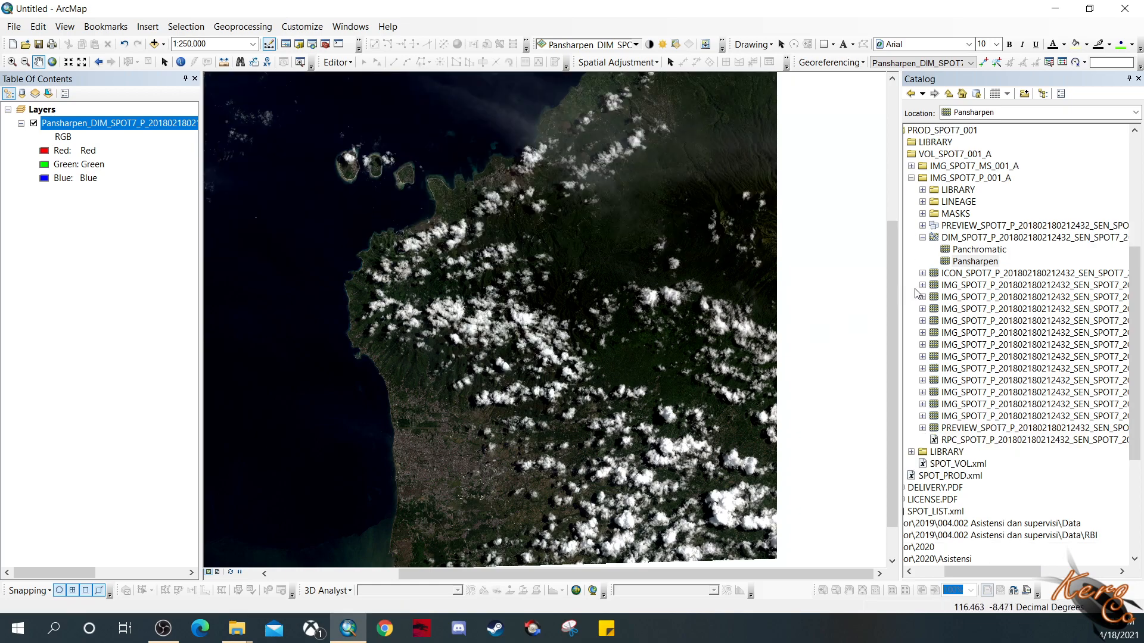
left_click_drag(963, 568, 956, 574)
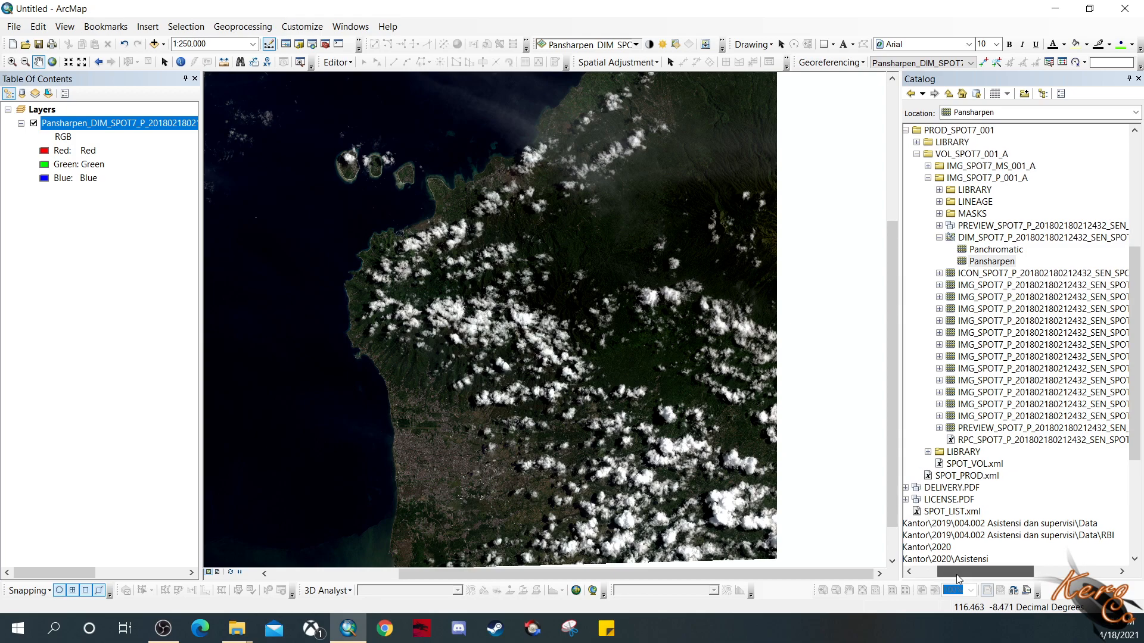
scroll(945, 252, "up", 1)
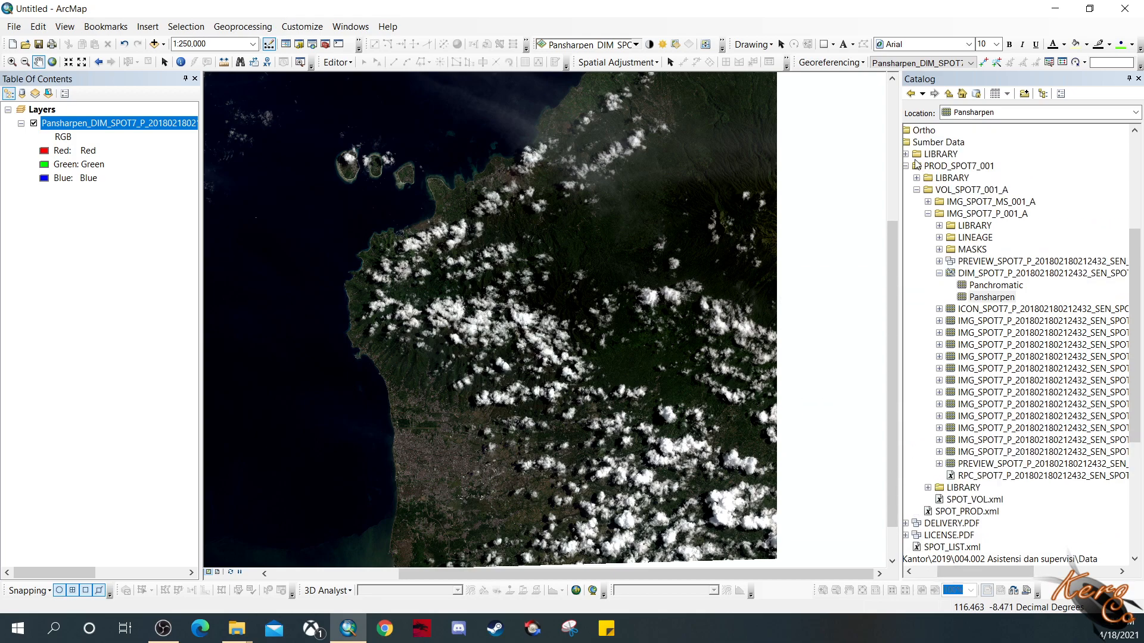
left_click(920, 132)
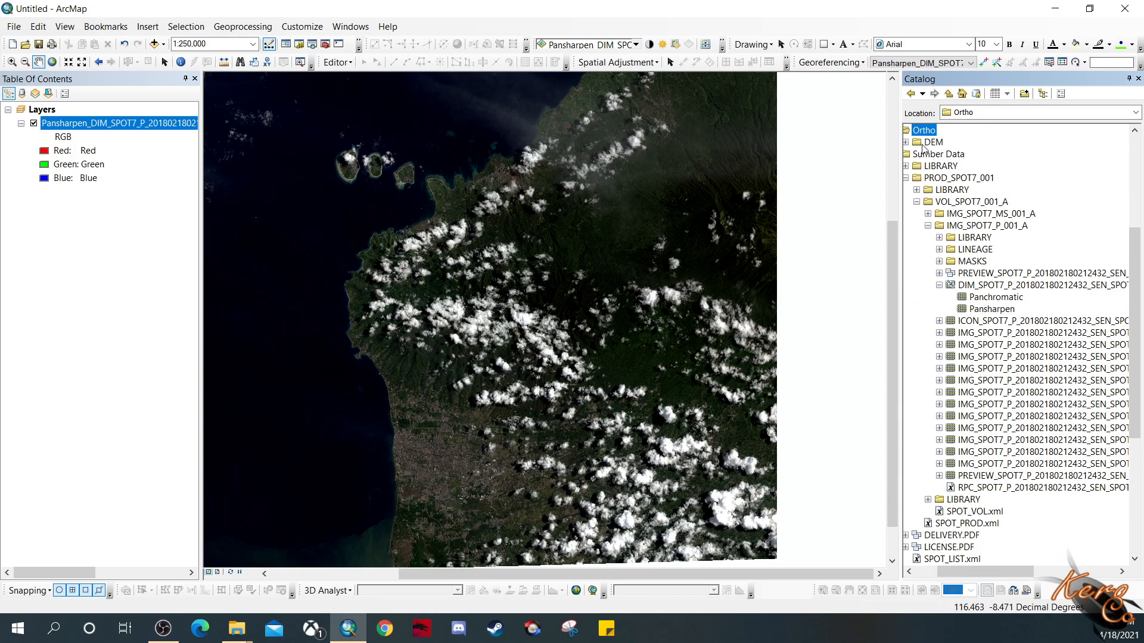
Step: Add the DEM tiles DEMNAS_1807-23_v1.0.tif and DEMNAS_1807-24_v1.0.tif from the DEM folder to the map, accepting the missing spatial reference
double_click(933, 142)
left_click(1006, 155)
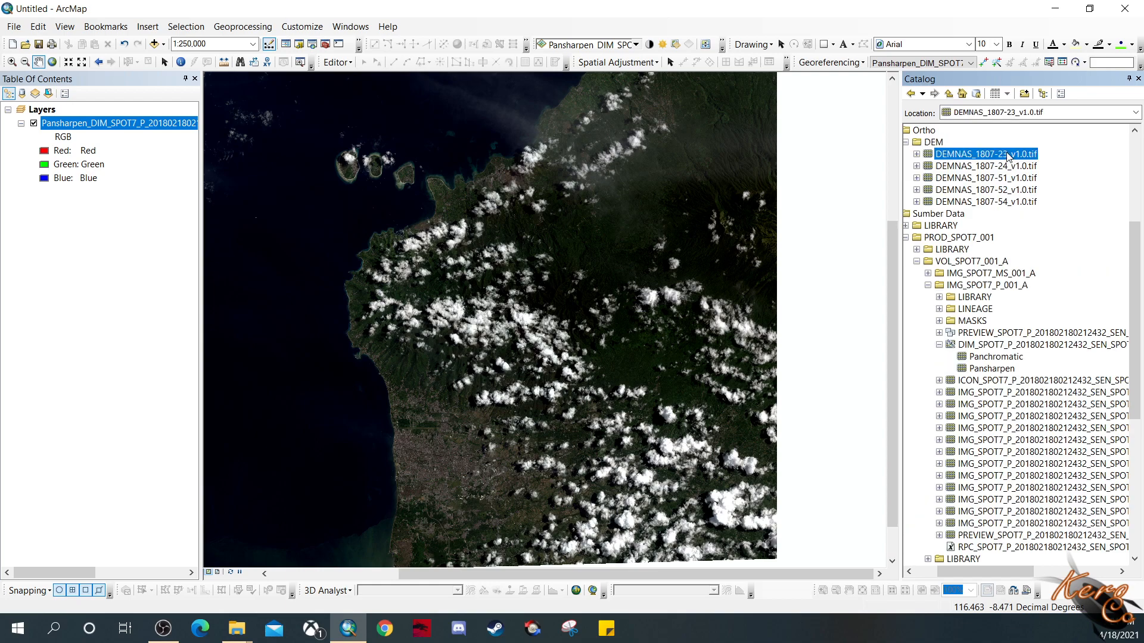
mouse_move(971, 159)
left_mouse_down()
mouse_move(158, 192)
mouse_move(159, 123)
left_mouse_up()
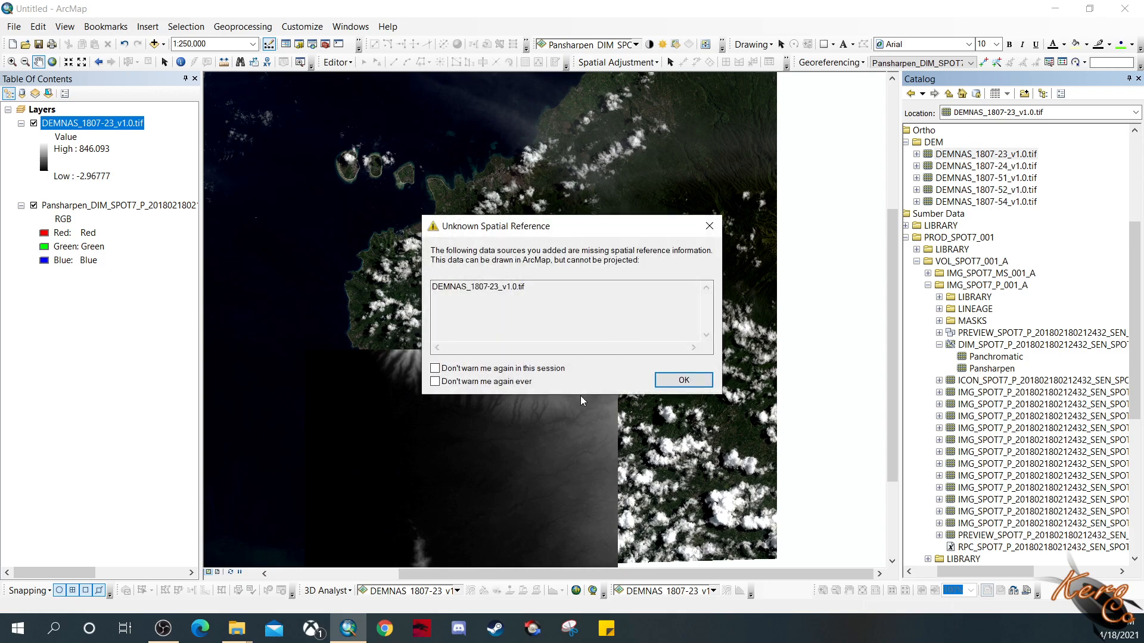
left_click(666, 382)
left_click(996, 168)
left_click_drag(996, 169, 89, 171)
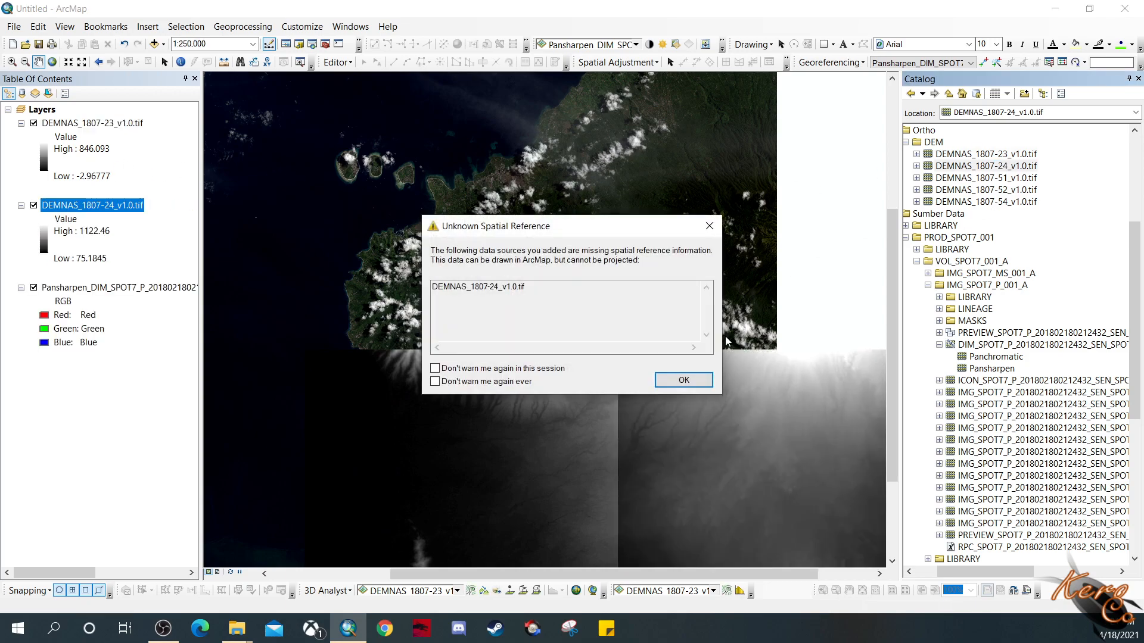
left_click(683, 382)
Step: Add the DEM tiles DEMNAS_1807-51, 1807-52 and 1807-54 to the map, building pyramids for 1807-51 and accepting the missing spatial reference
left_click(998, 179)
left_click_drag(998, 179, 89, 238)
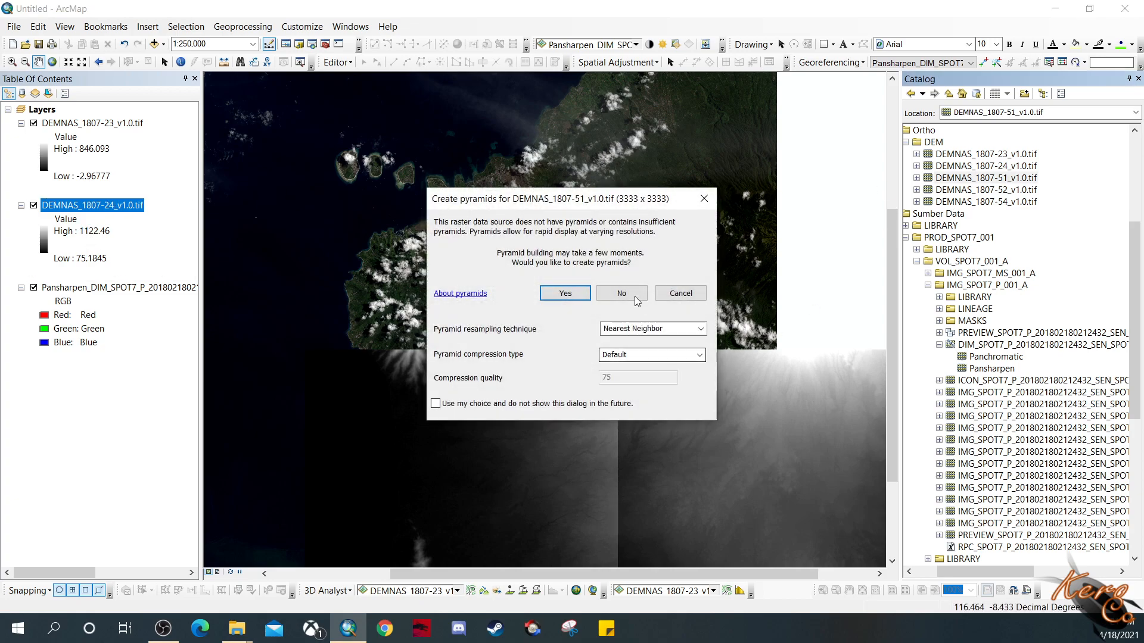
left_click(566, 294)
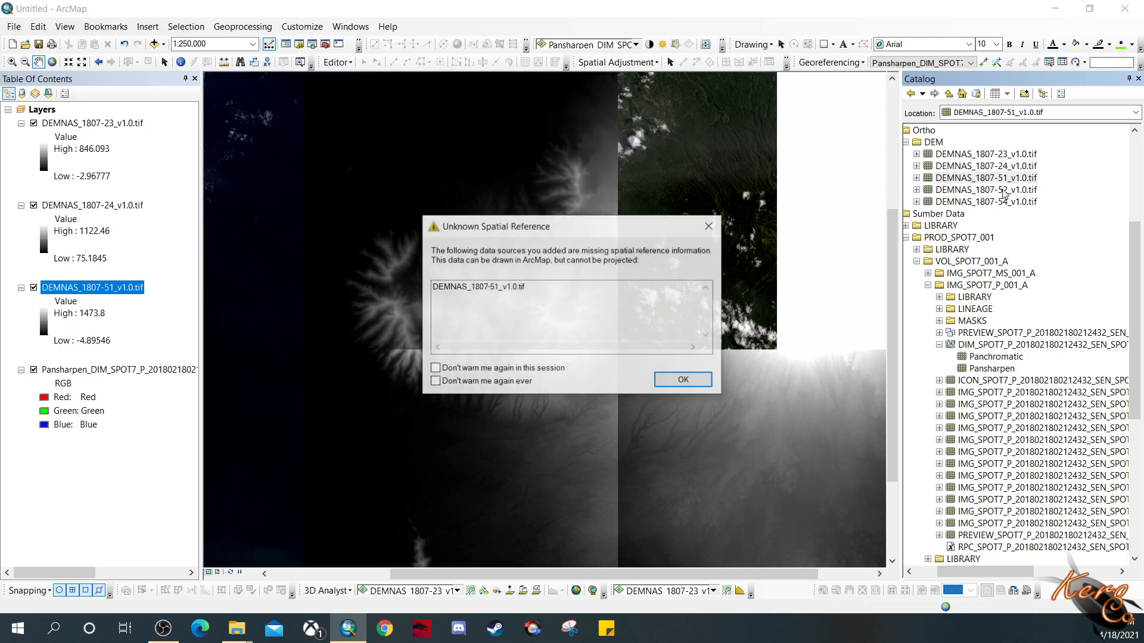
left_click(683, 380)
left_click(975, 191)
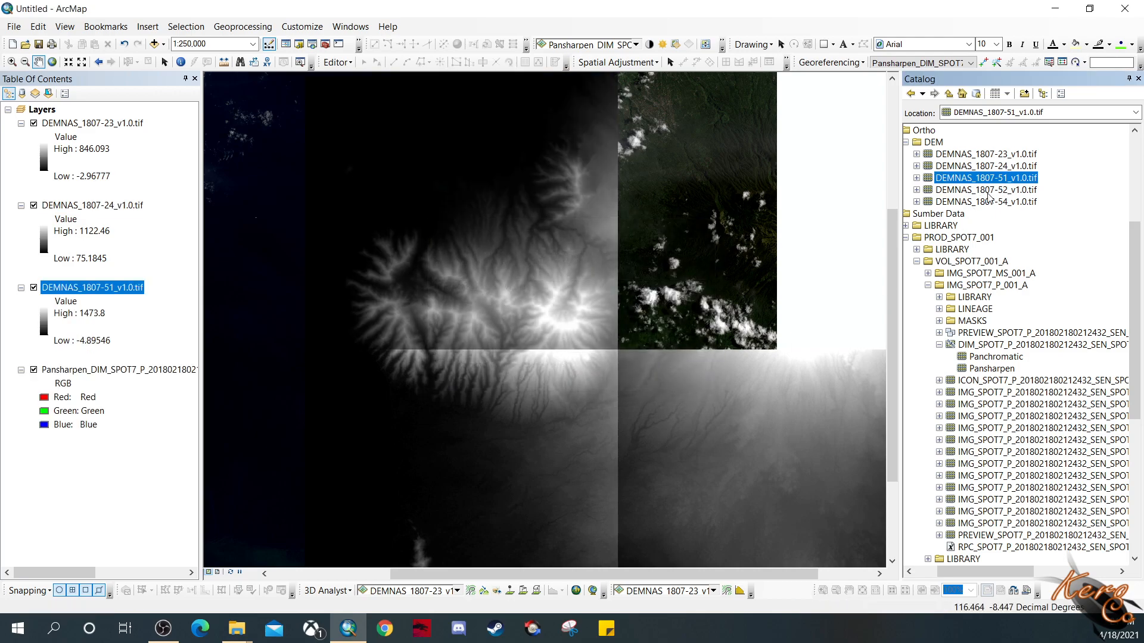
left_click_drag(408, 249, 408, 250)
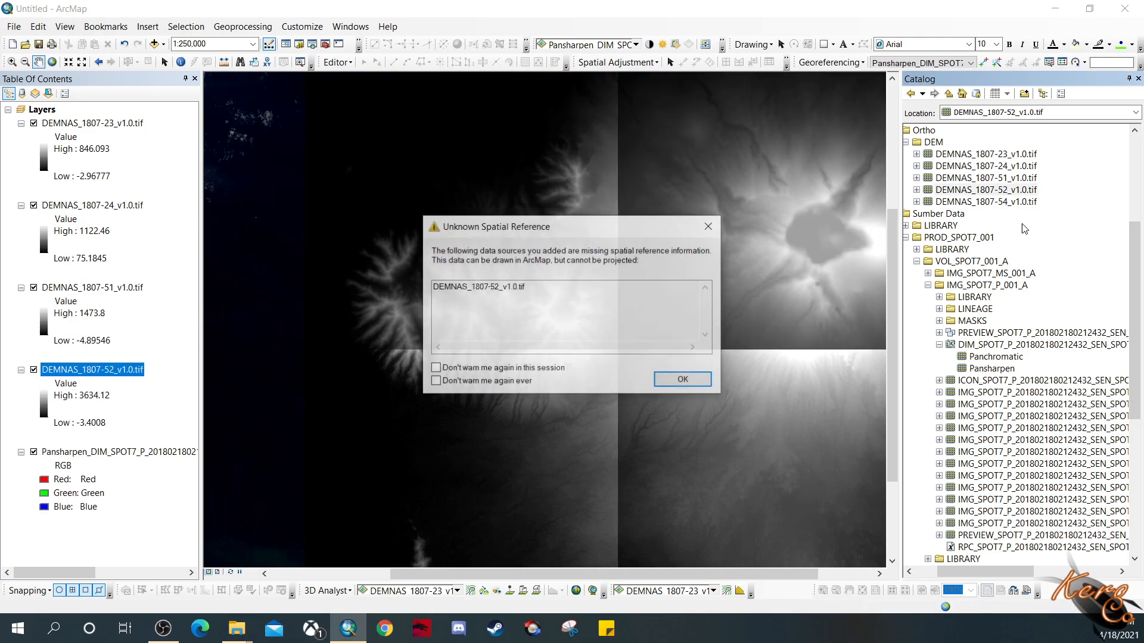
left_click(684, 380)
left_click_drag(1006, 203, 119, 417)
left_click(683, 380)
Step: Examine how the DEM tiles cover the pansharpened image and go through the individual DEM layers in the layer list
scroll(709, 340, "up", 3)
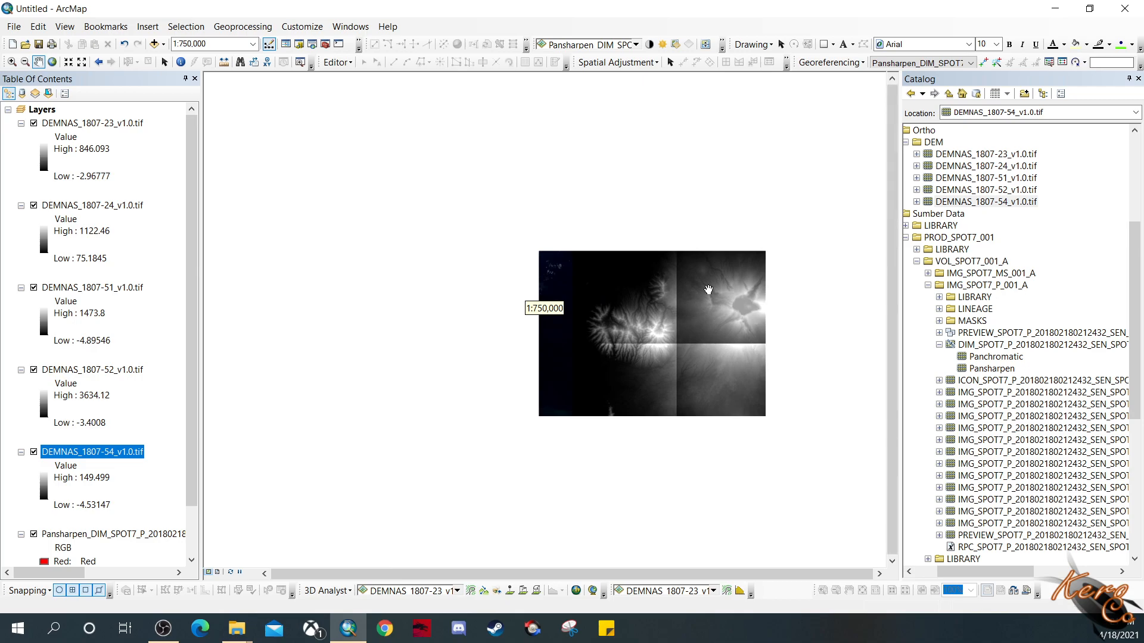
scroll(710, 298, "down", 2)
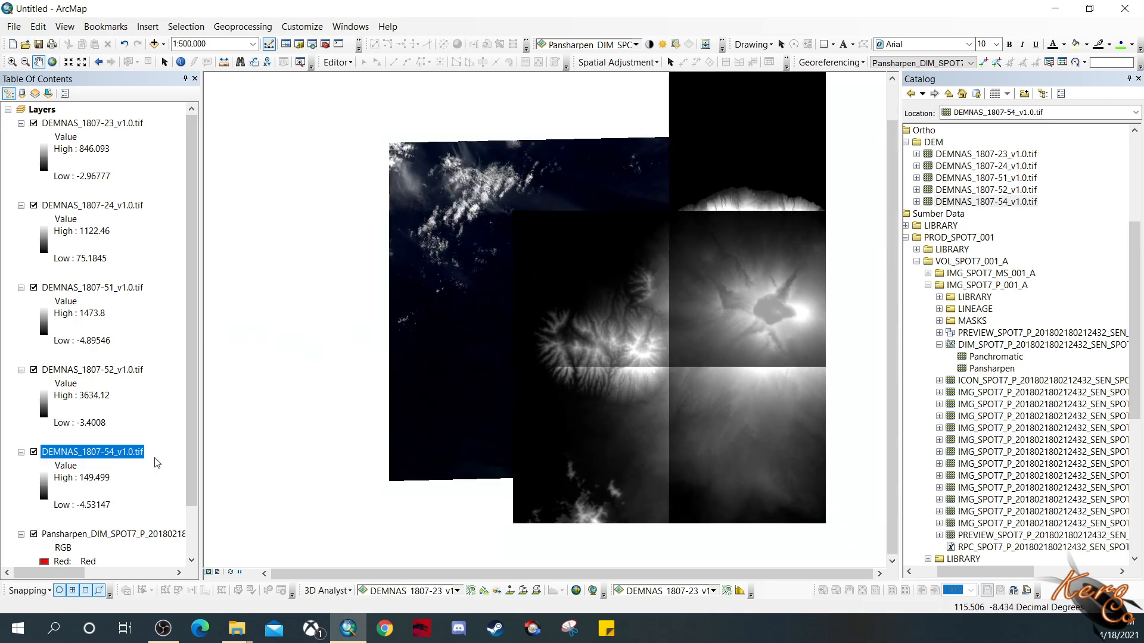
left_click_drag(717, 236, 715, 236)
left_click_drag(757, 299, 660, 321)
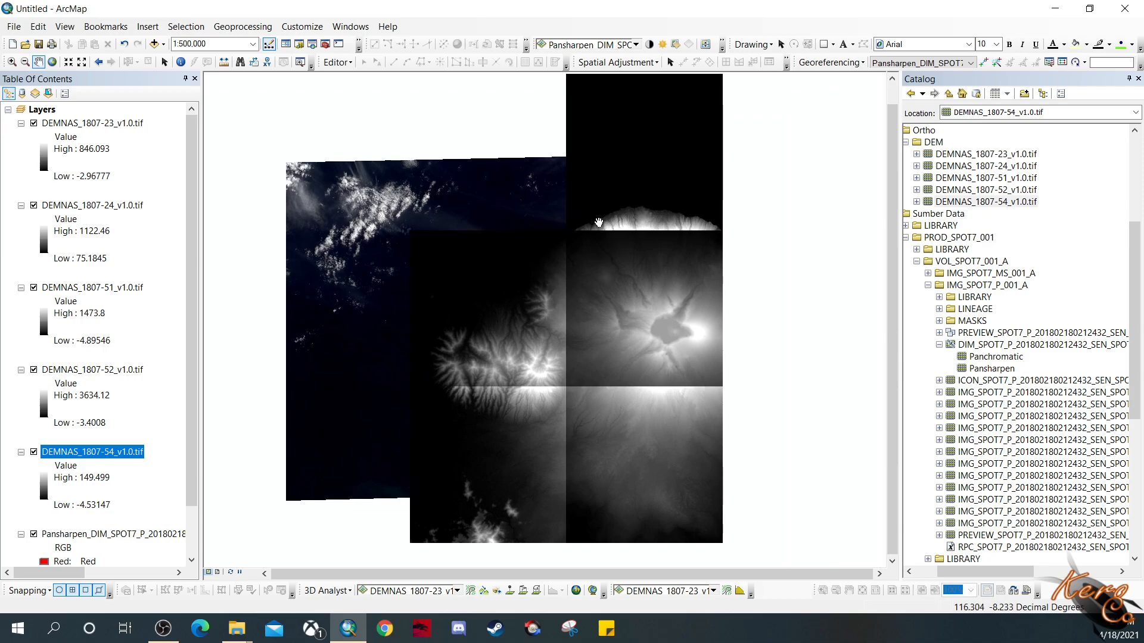
scroll(115, 334, "down", 3)
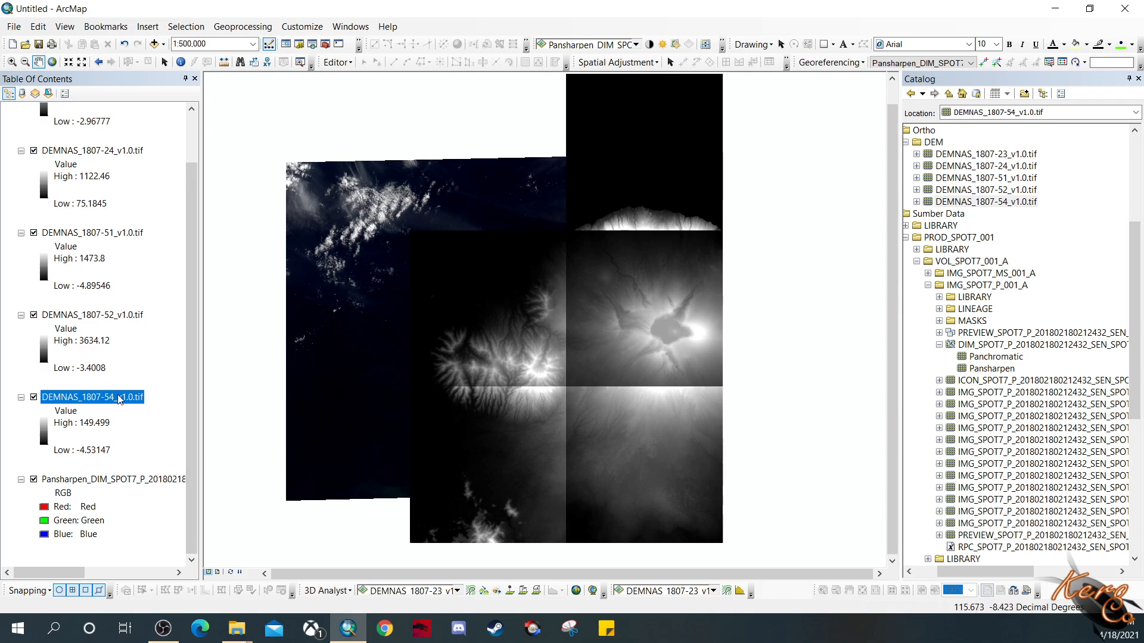
left_click(120, 316)
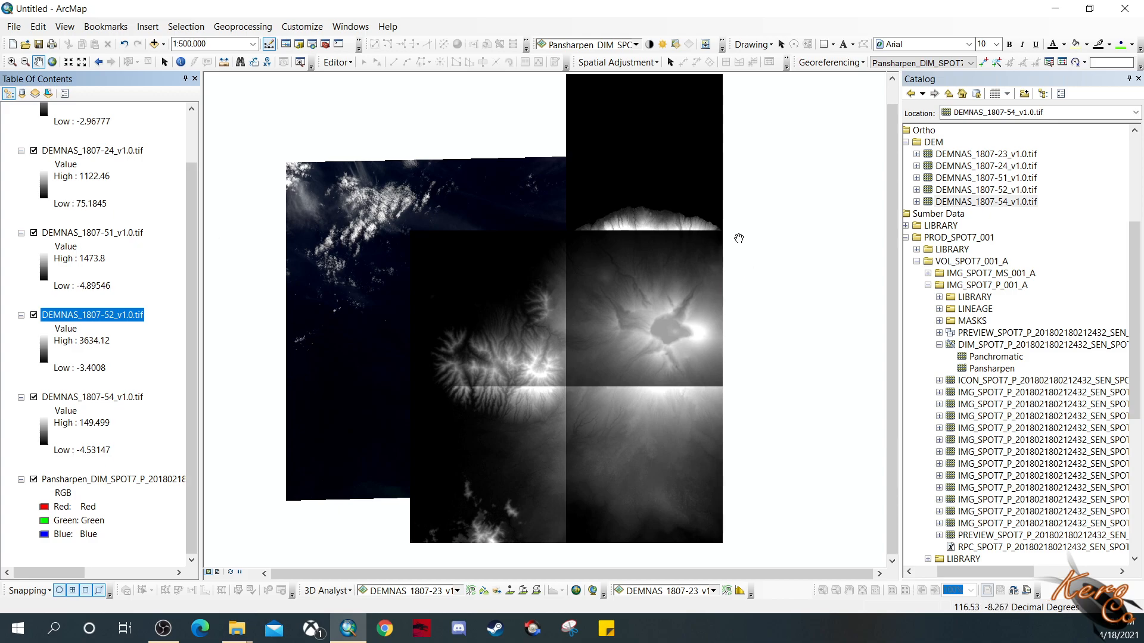
left_click(128, 398)
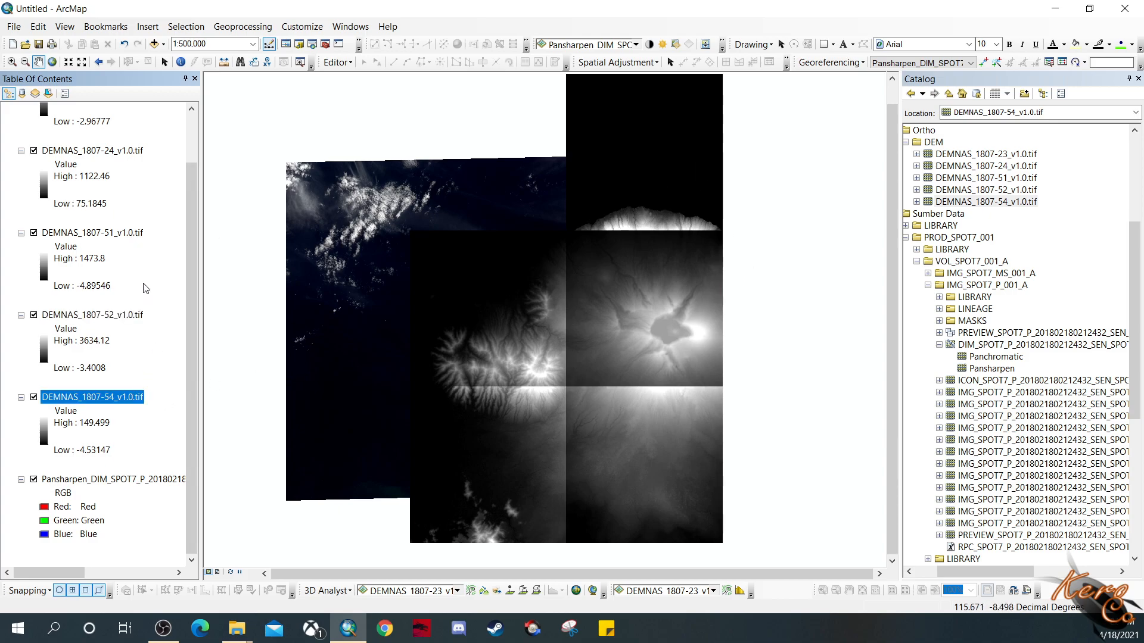
left_click(102, 315)
left_click(126, 235)
left_click(120, 151)
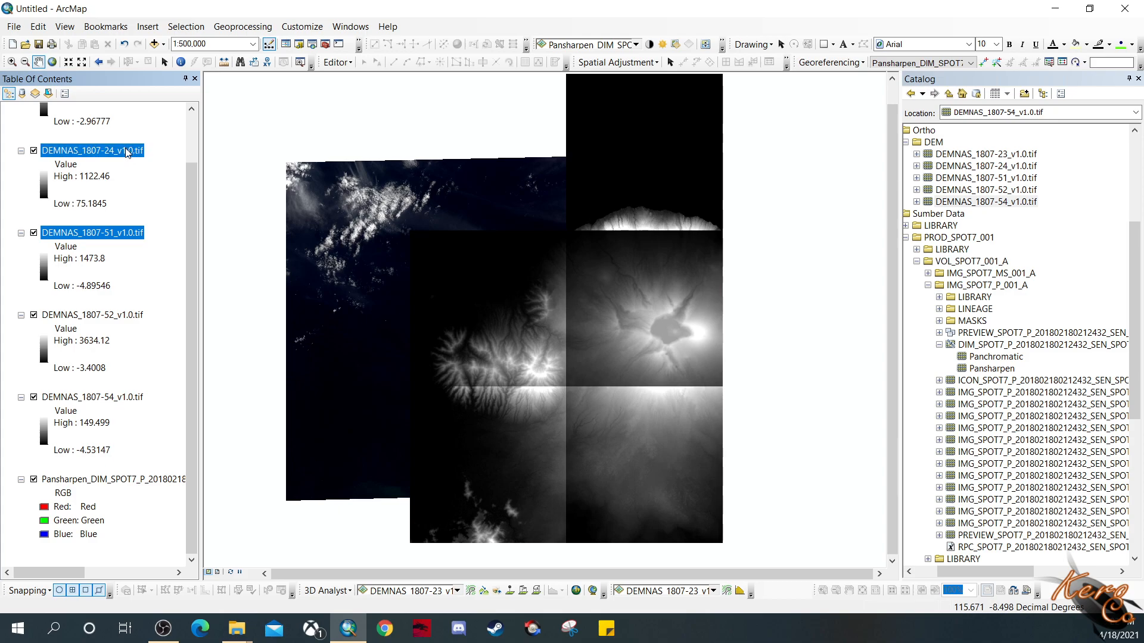
scroll(128, 152, "up", 4)
left_click(136, 127)
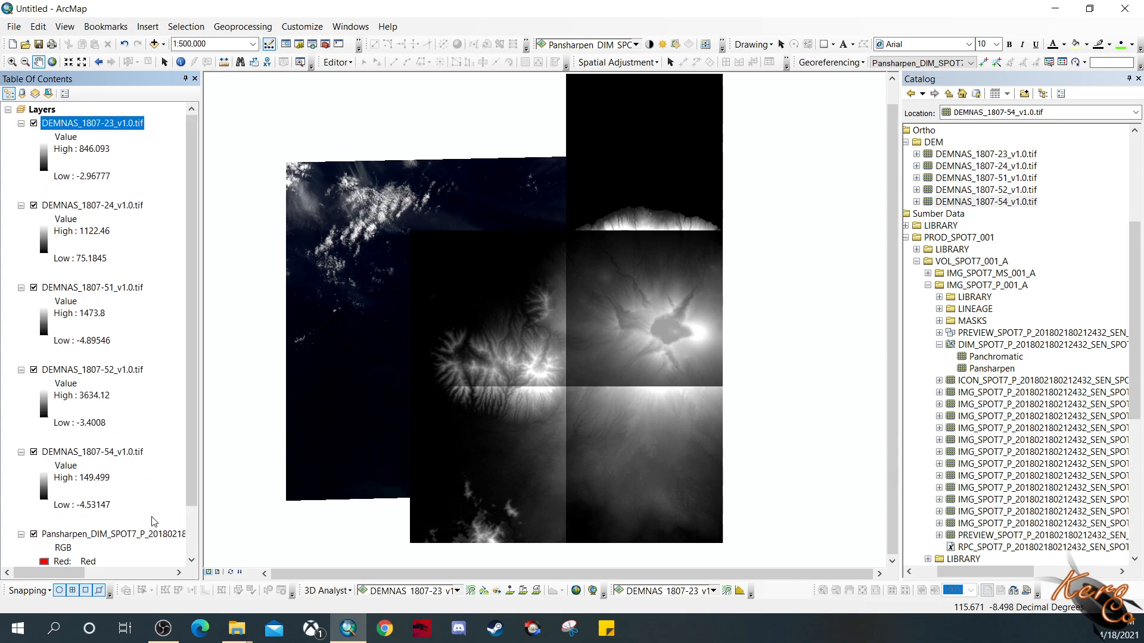
Step: Show ArcToolbox and expand the Raster toolset within Data Management Tools
left_click(327, 45)
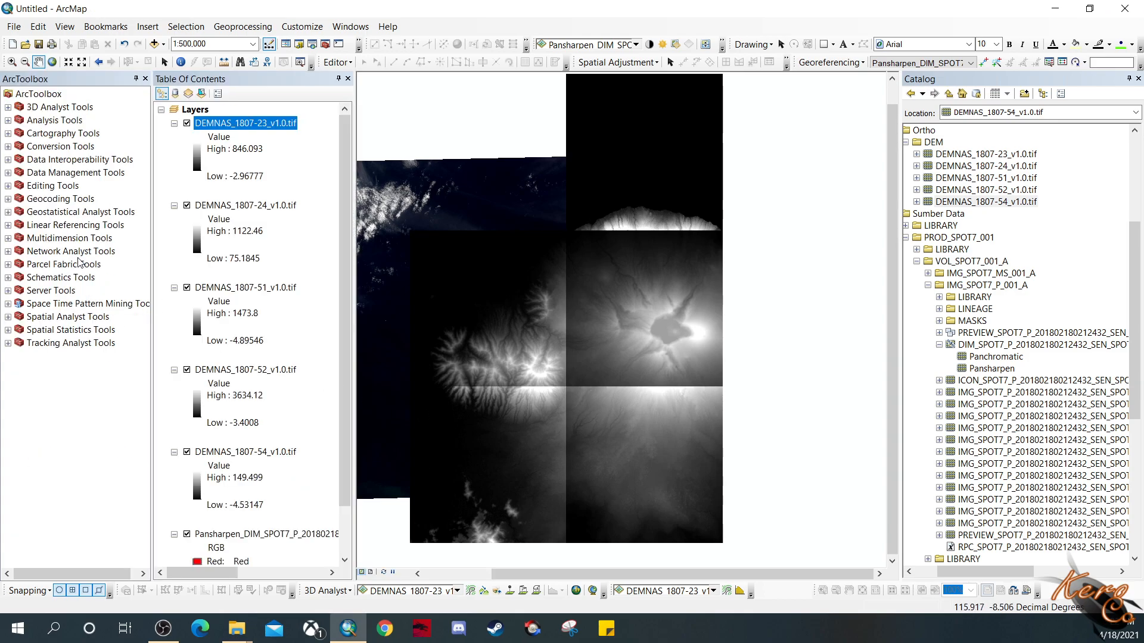
left_click(8, 173)
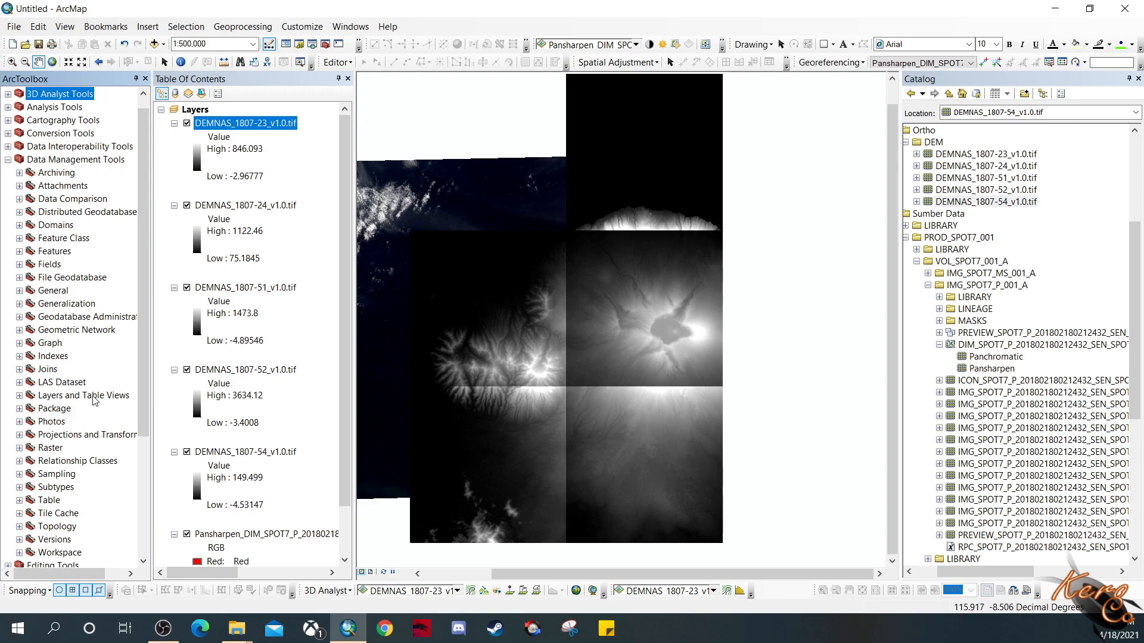
left_click(21, 448)
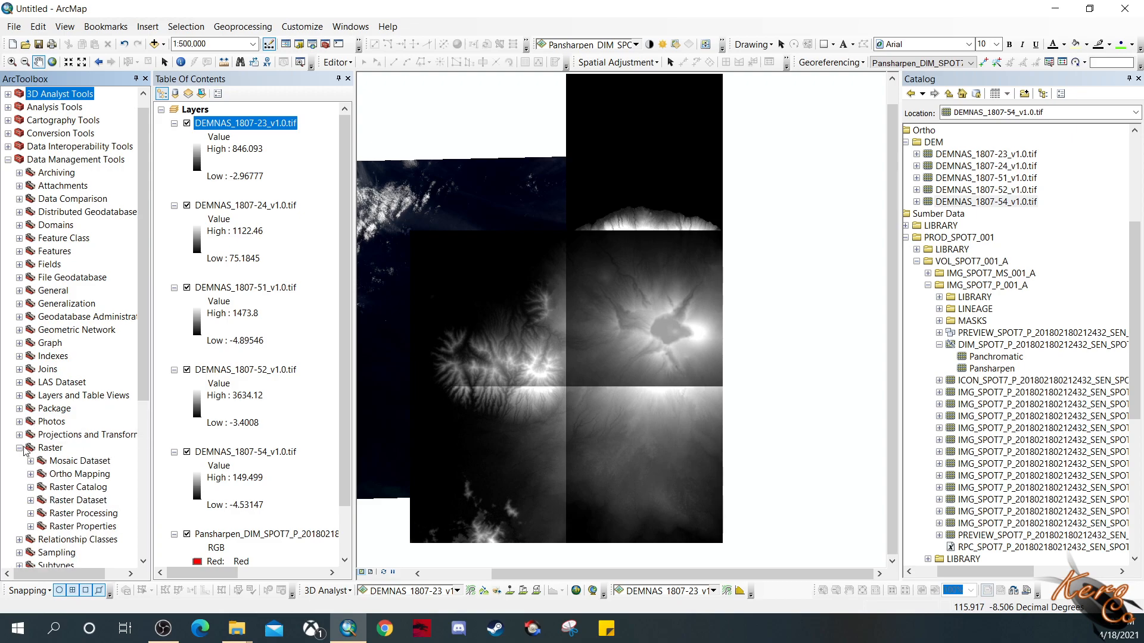
scroll(102, 423, "down", 2)
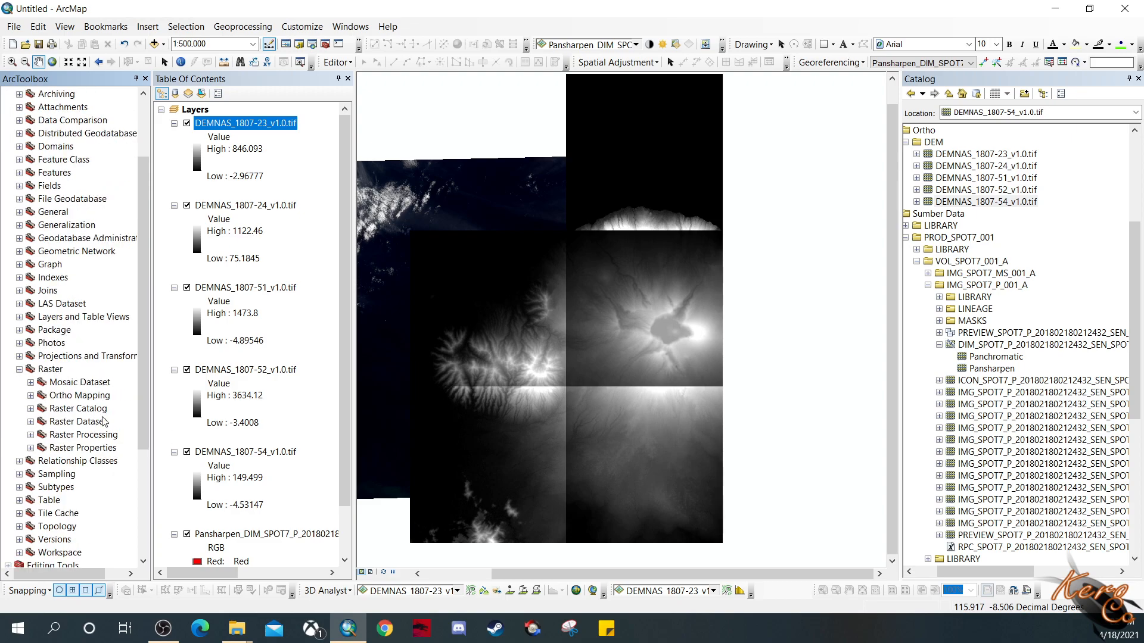
left_click(31, 434)
left_click(30, 421)
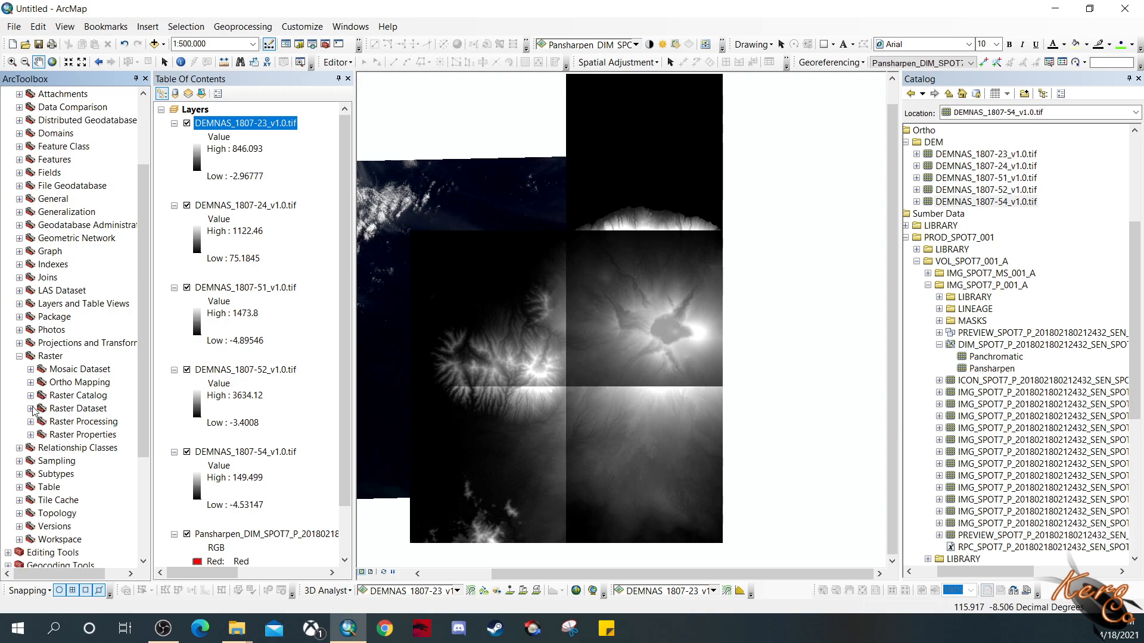
Step: Look through the Mosaic Dataset, Ortho Mapping and Raster Properties toolsets, collapse them, and expand Raster Dataset
left_click(30, 369)
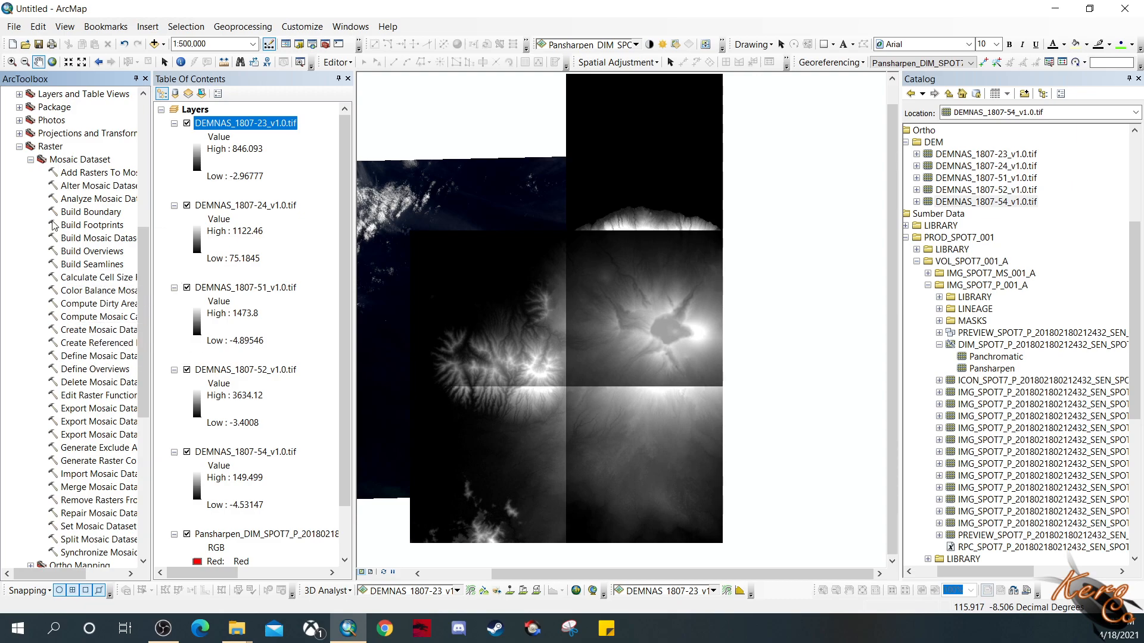
left_click(30, 159)
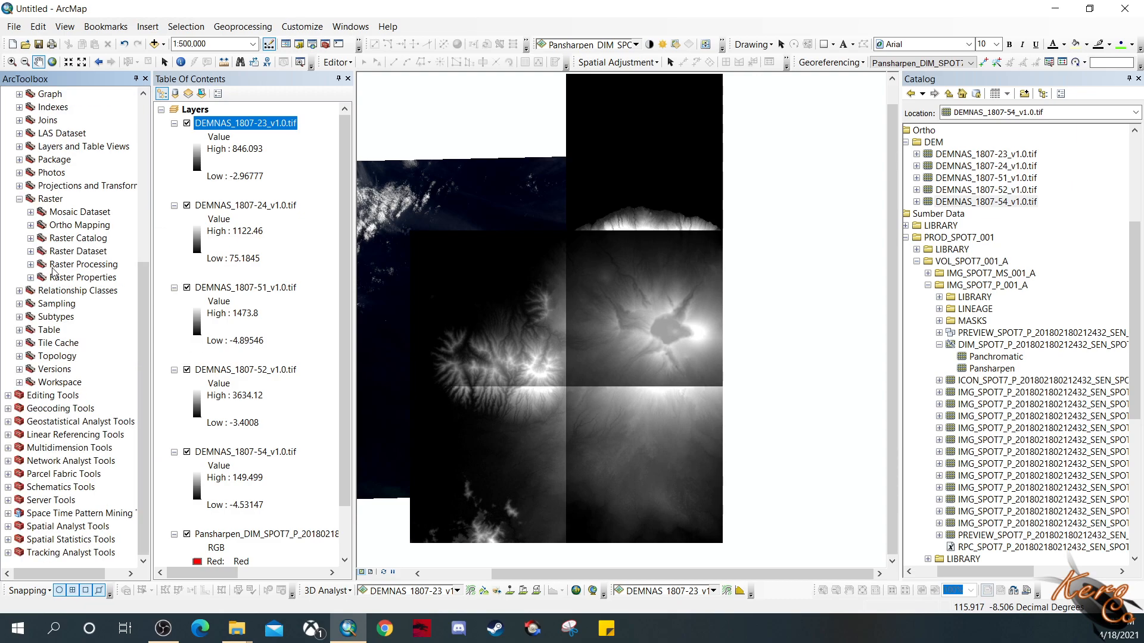
left_click(30, 225)
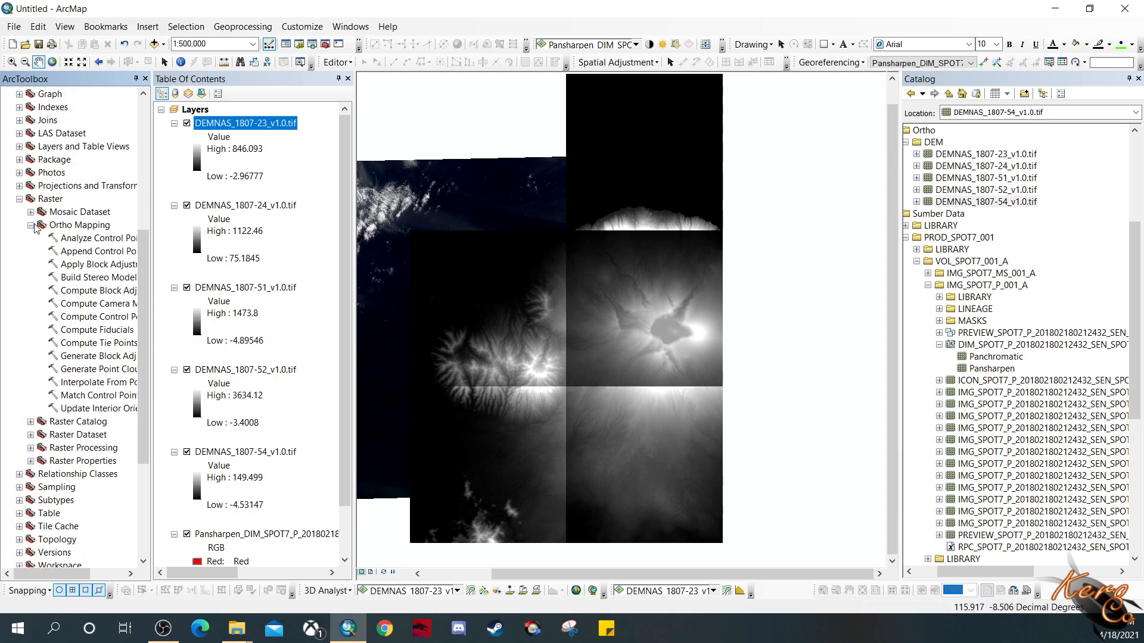
left_click(31, 225)
left_click(30, 277)
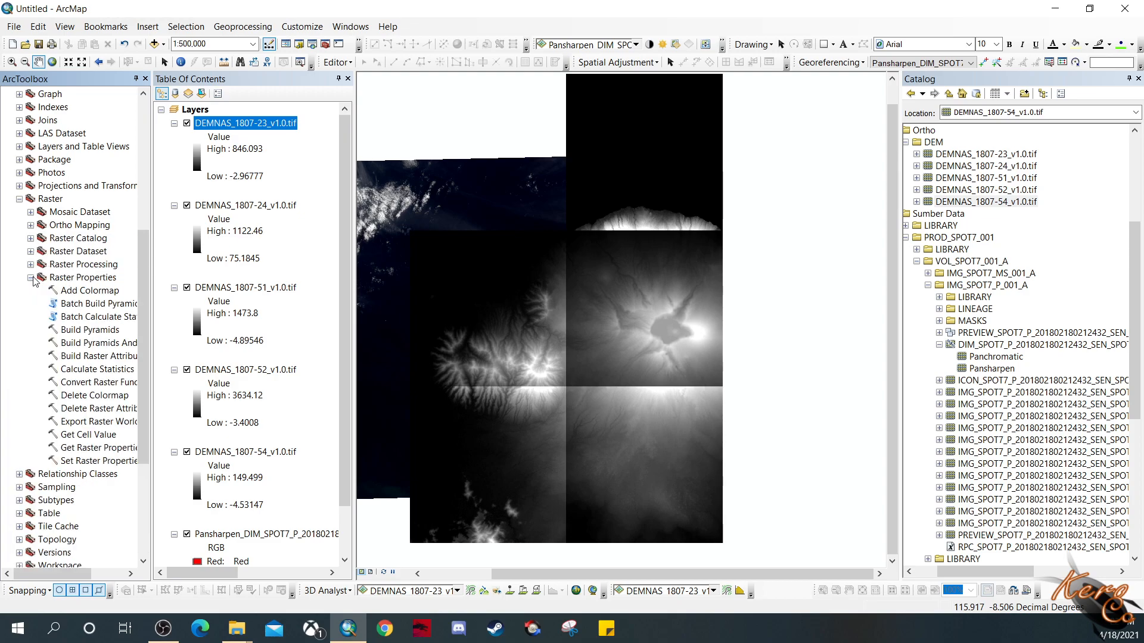
left_click(30, 277)
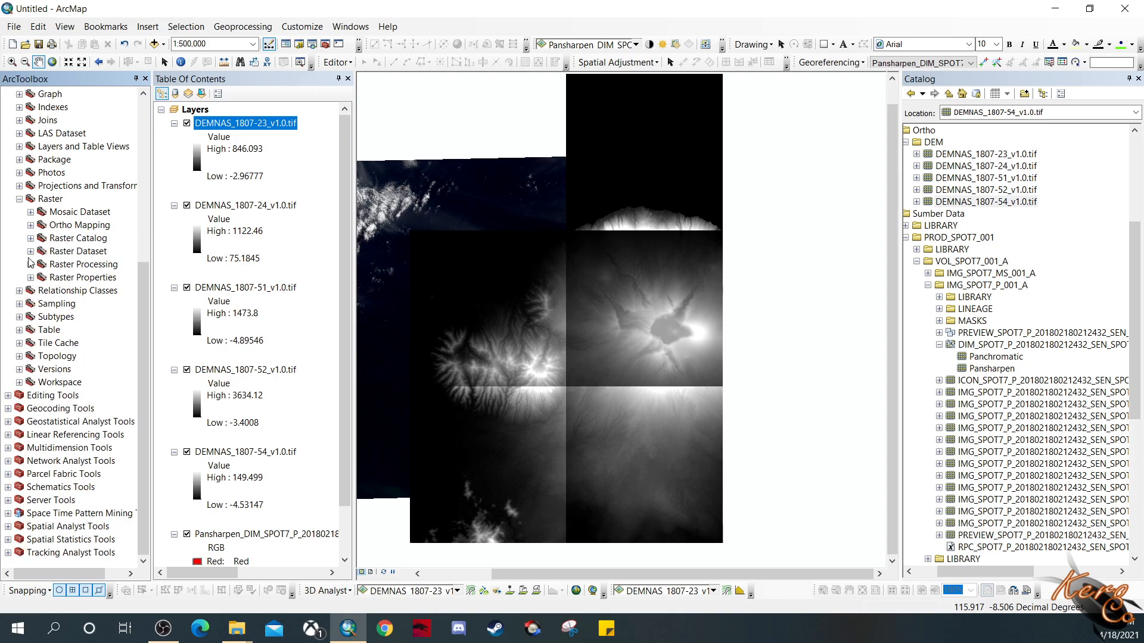
left_click(31, 251)
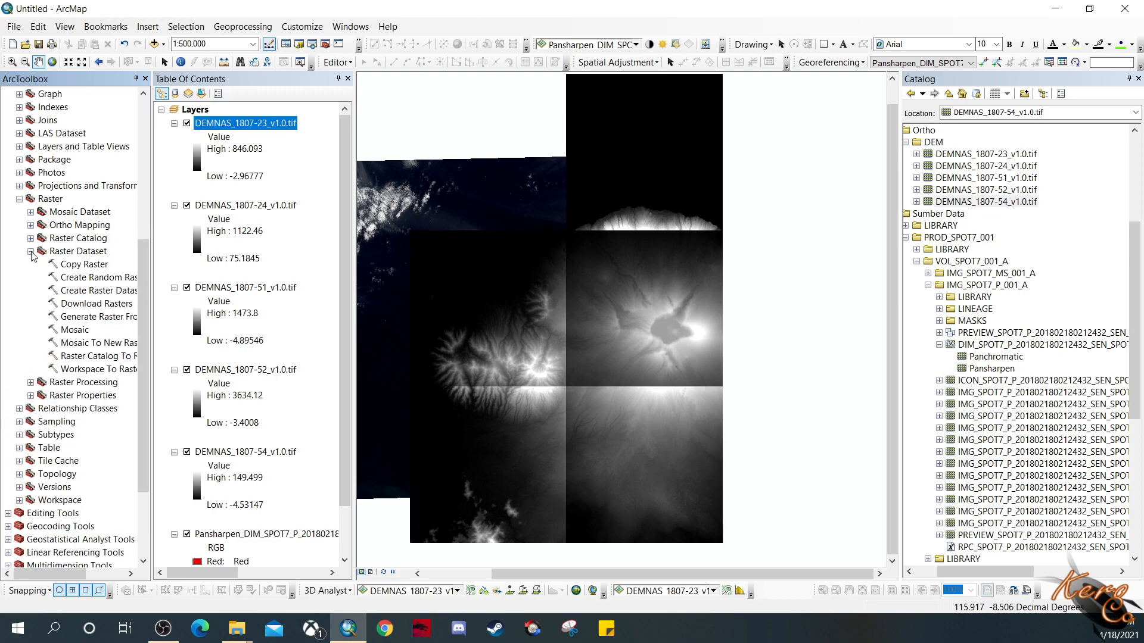
Step: Open the Mosaic tool, review its location within Data Management Tools, and cancel it without entering anything
double_click(74, 330)
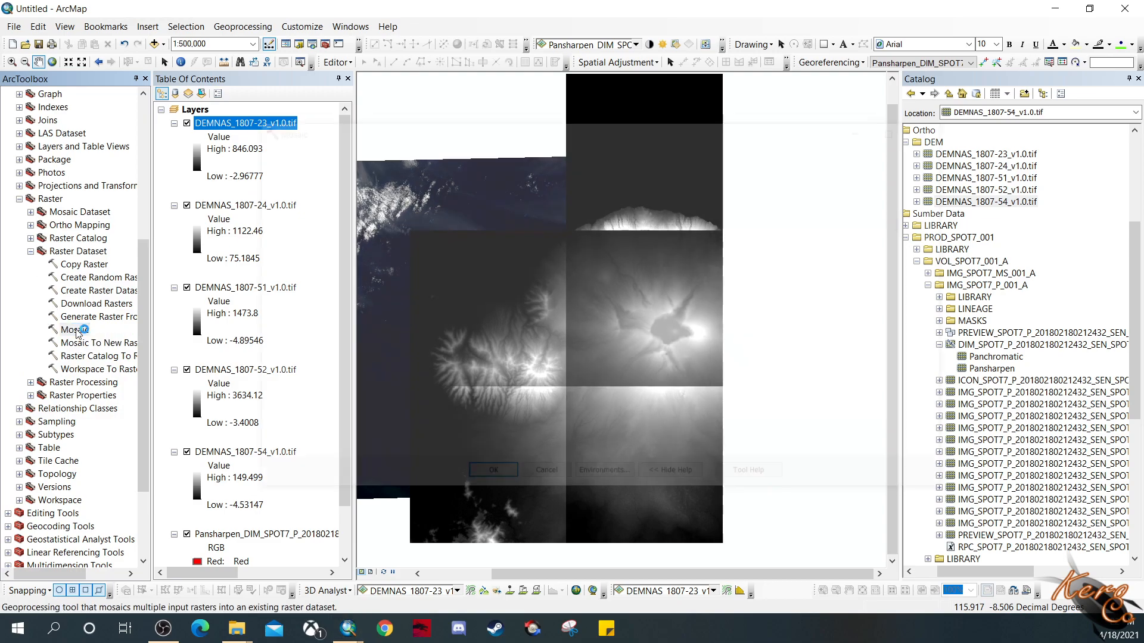
left_click_drag(642, 133, 694, 126)
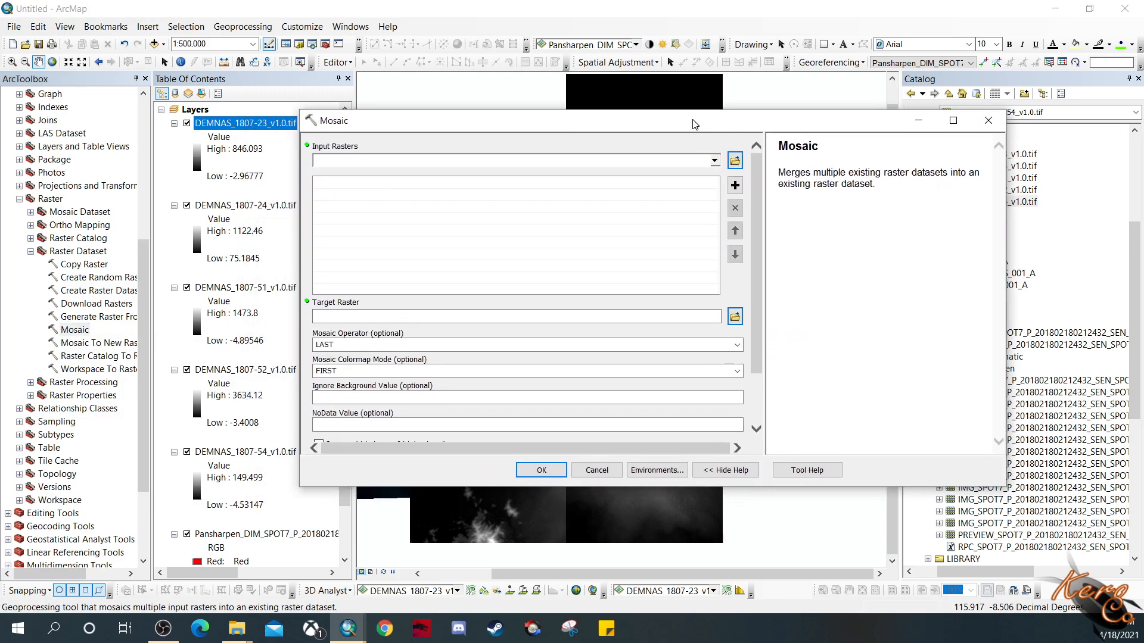
scroll(92, 290, "up", 4)
scroll(94, 290, "up", 3)
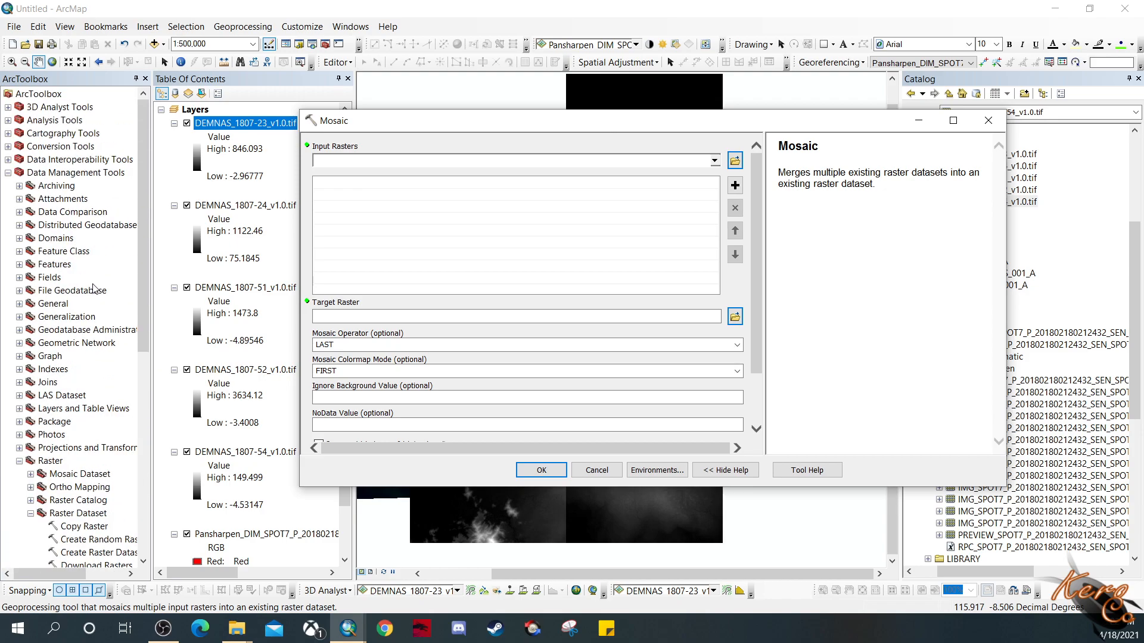
scroll(122, 364, "down", 2)
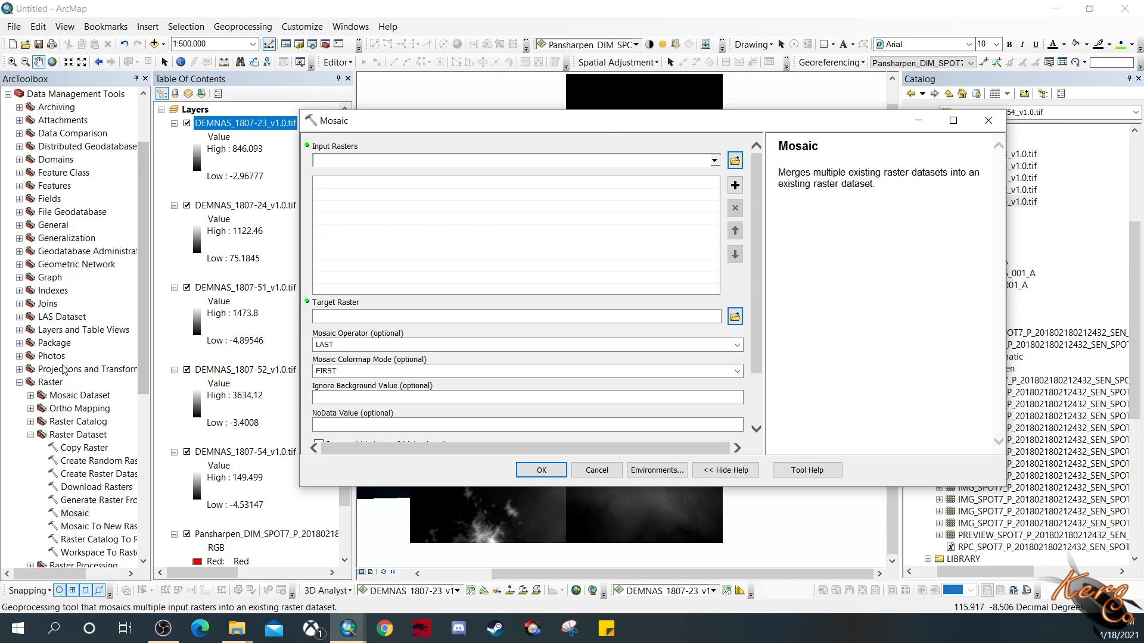
scroll(120, 396, "down", 3)
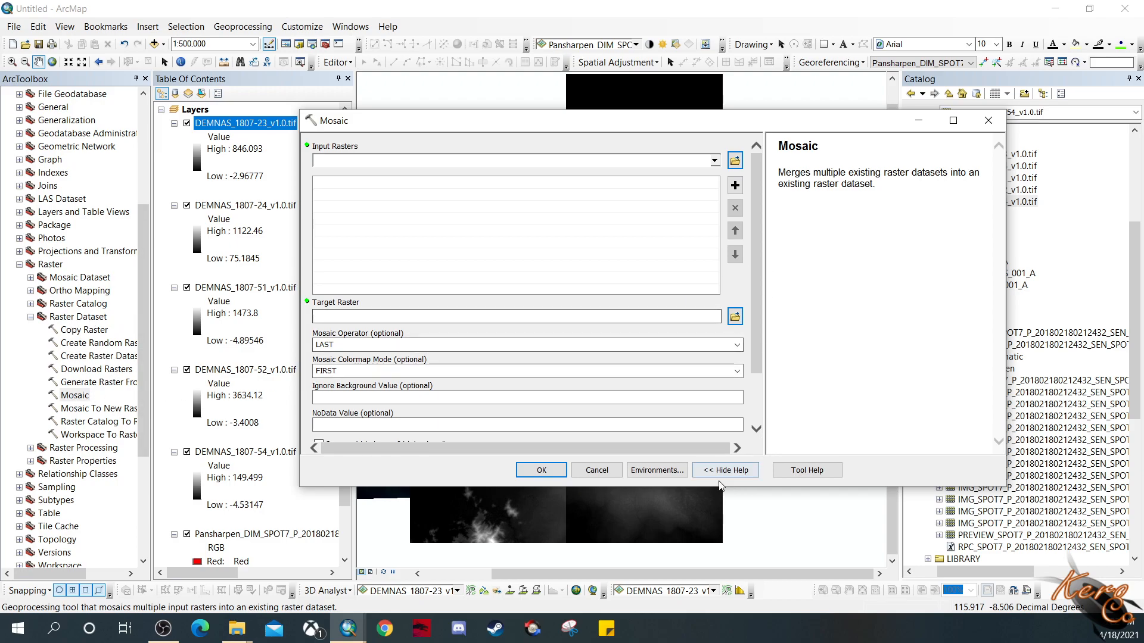
left_click(596, 470)
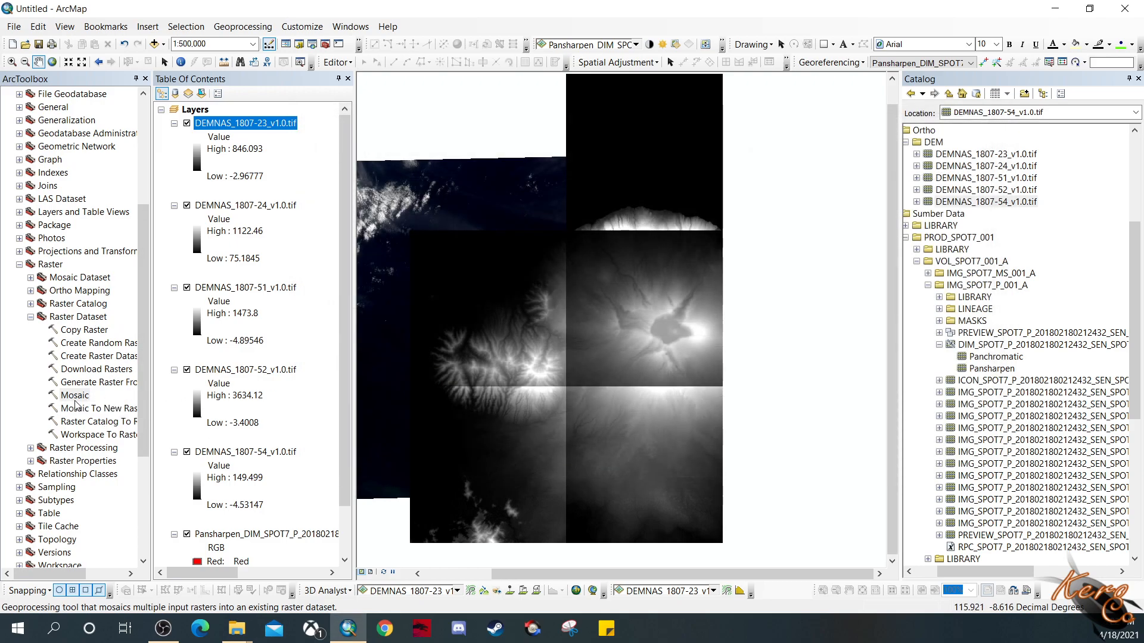
Step: Open the Mosaic tool from the Raster Dataset toolset and add DEMNAS_1807-51_v1.0.tif as the first input raster
left_click(109, 410)
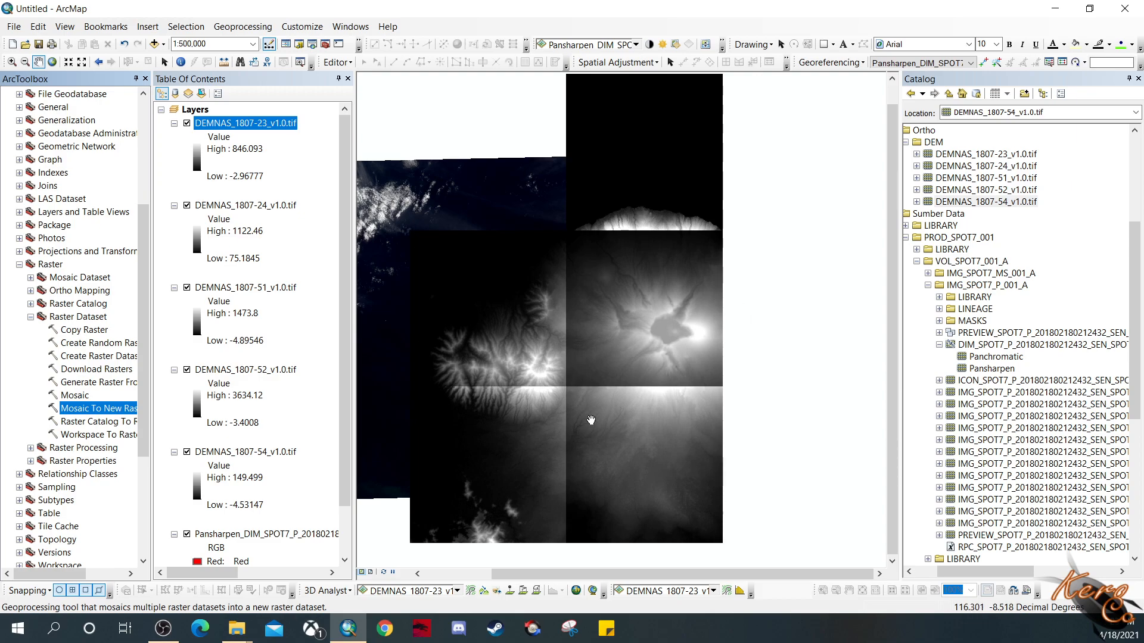
double_click(75, 396)
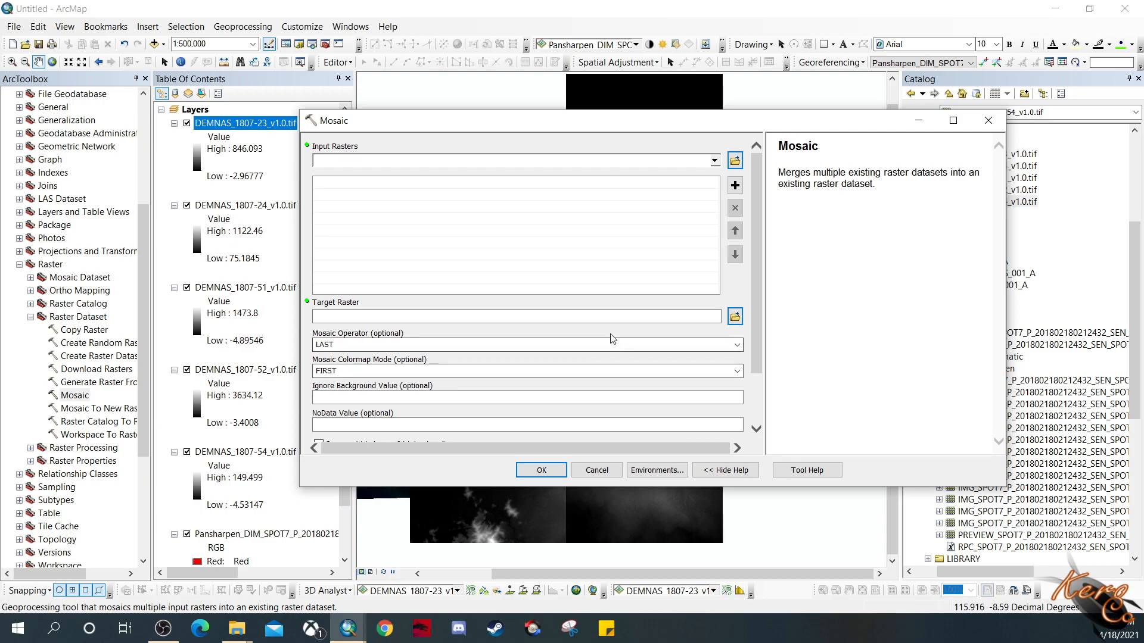
left_click_drag(614, 119, 643, 167)
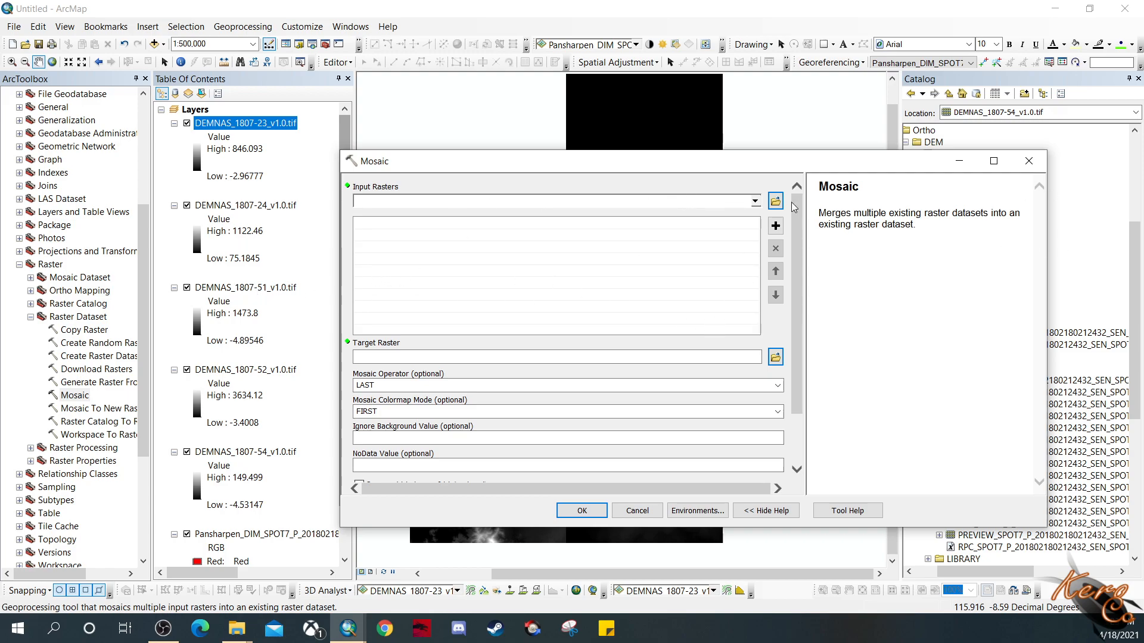
left_click(756, 201)
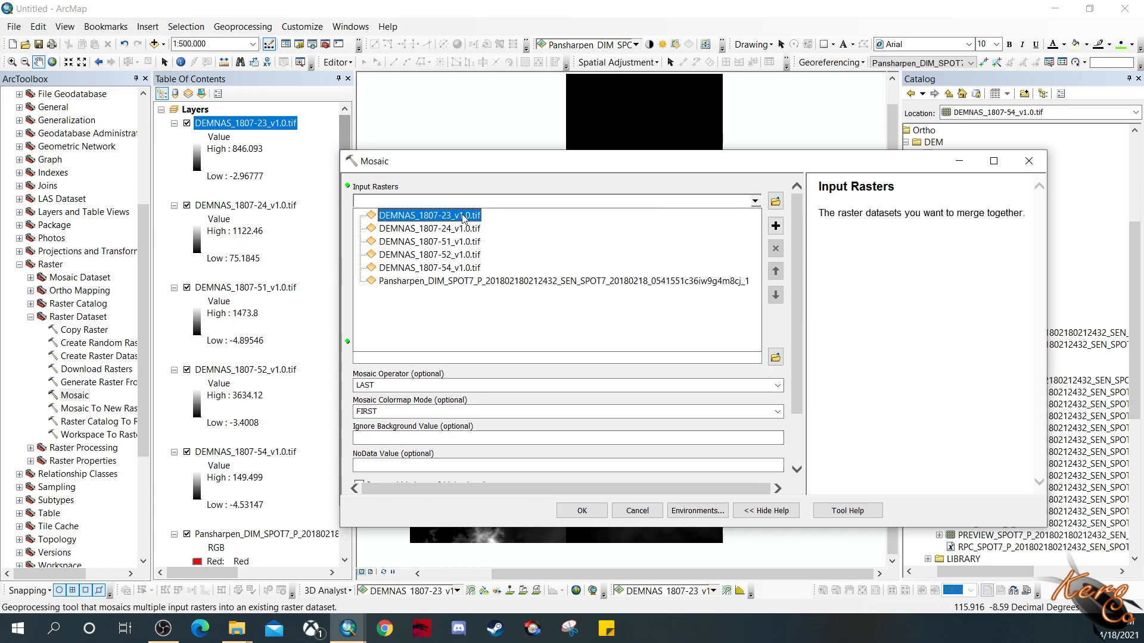
left_click(462, 241)
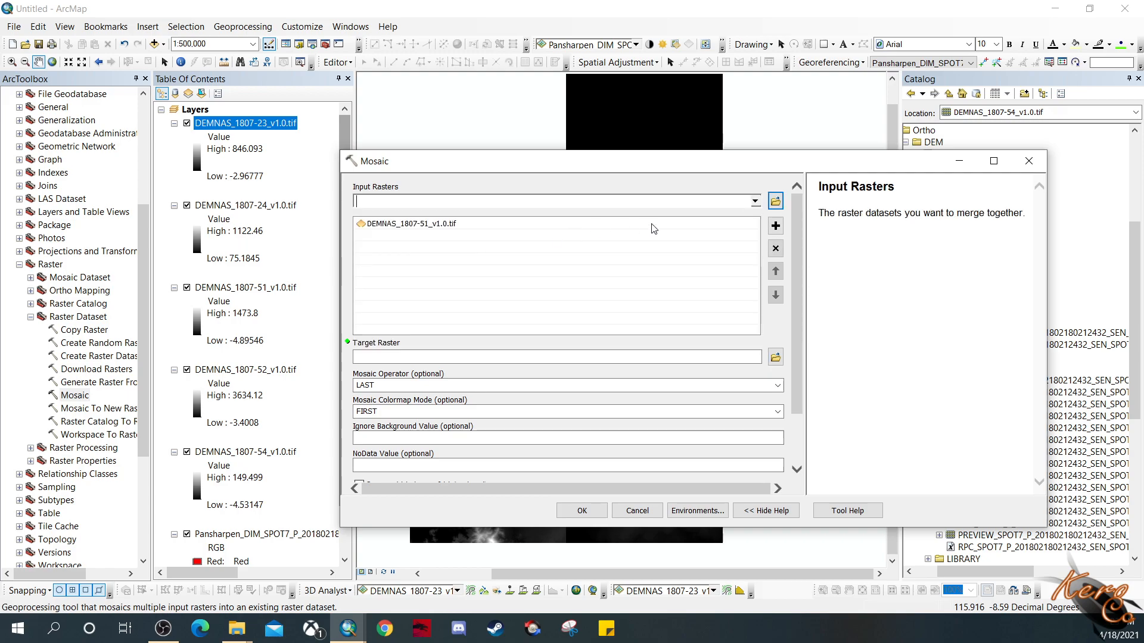
Step: Add the DEMNAS tiles 1807-23, 1807-24, 1807-52 and 1807-54 to the Mosaic input rasters
left_click(756, 201)
left_click(498, 215)
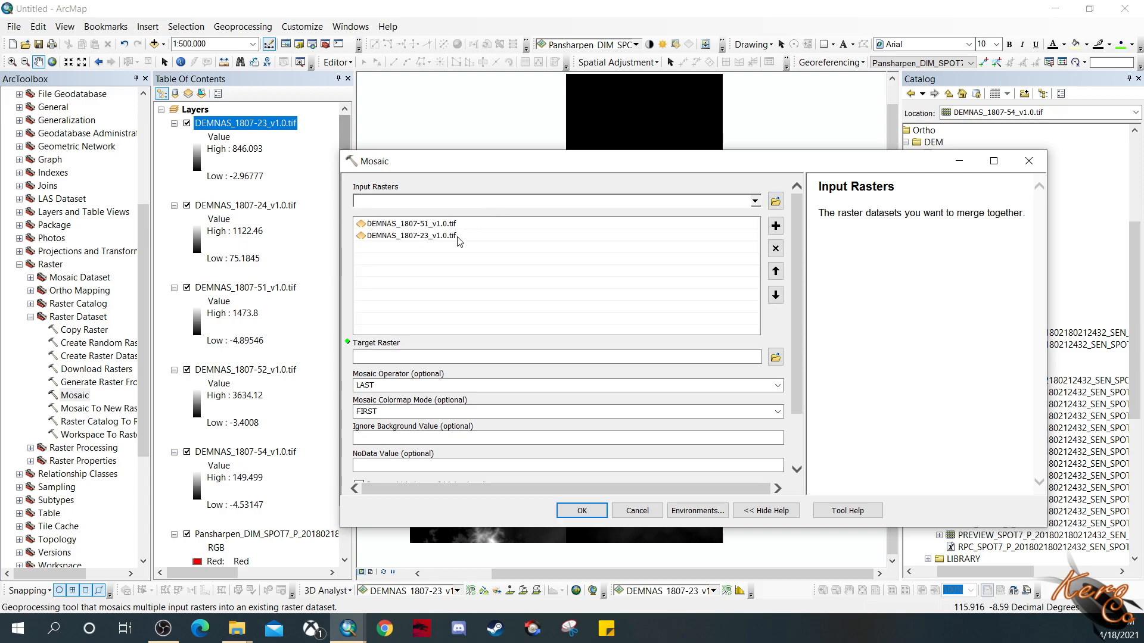
left_click(755, 201)
left_click(533, 230)
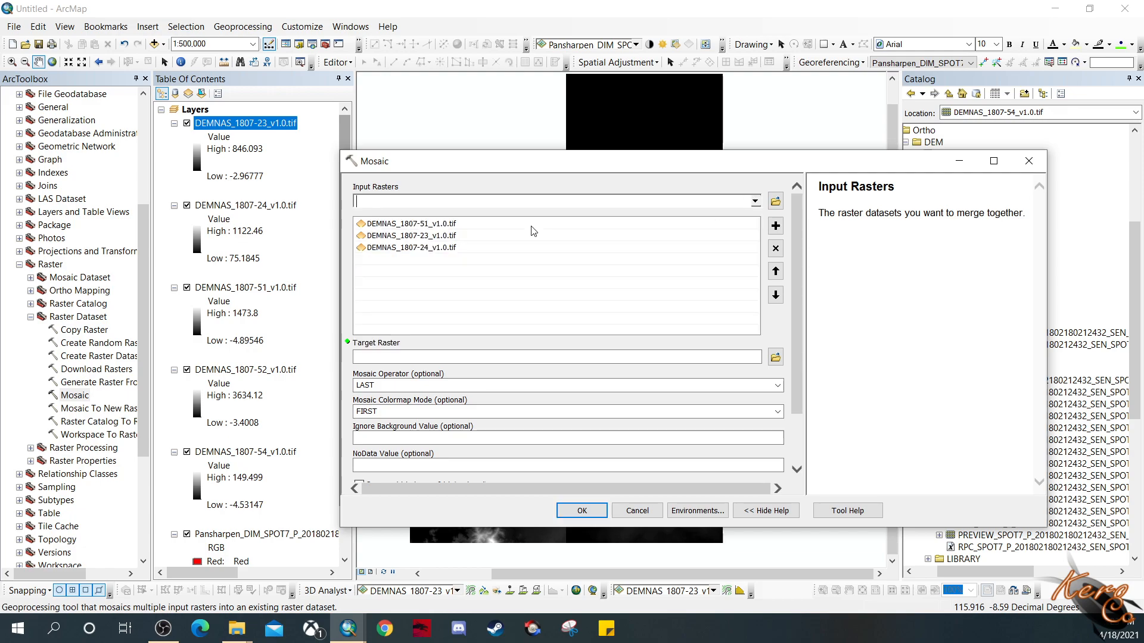
left_click(756, 202)
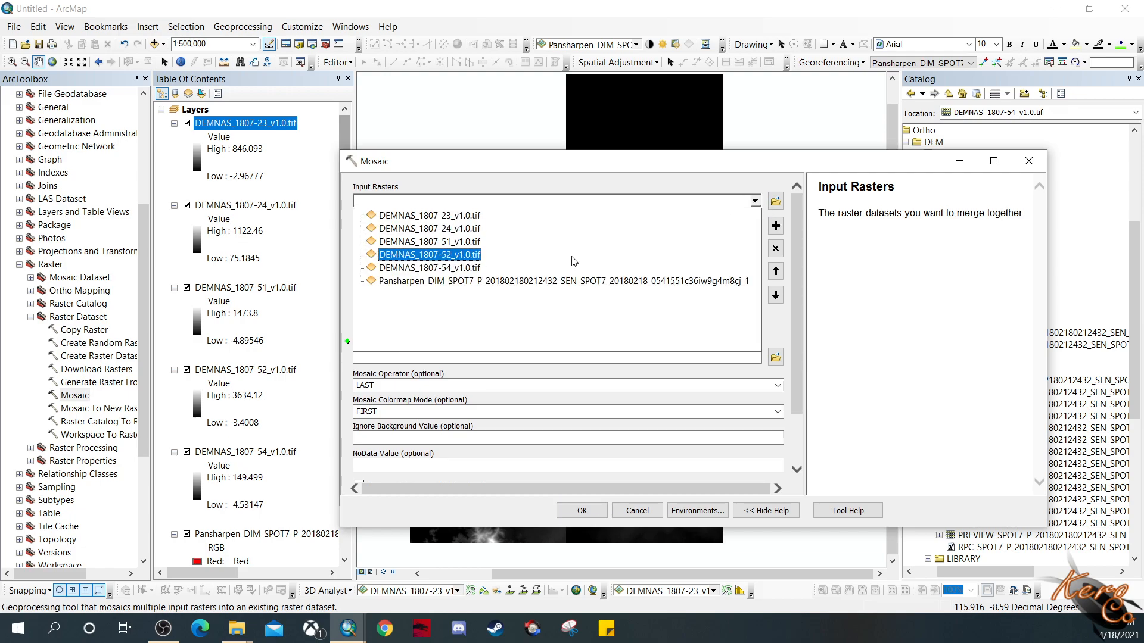
left_click(427, 260)
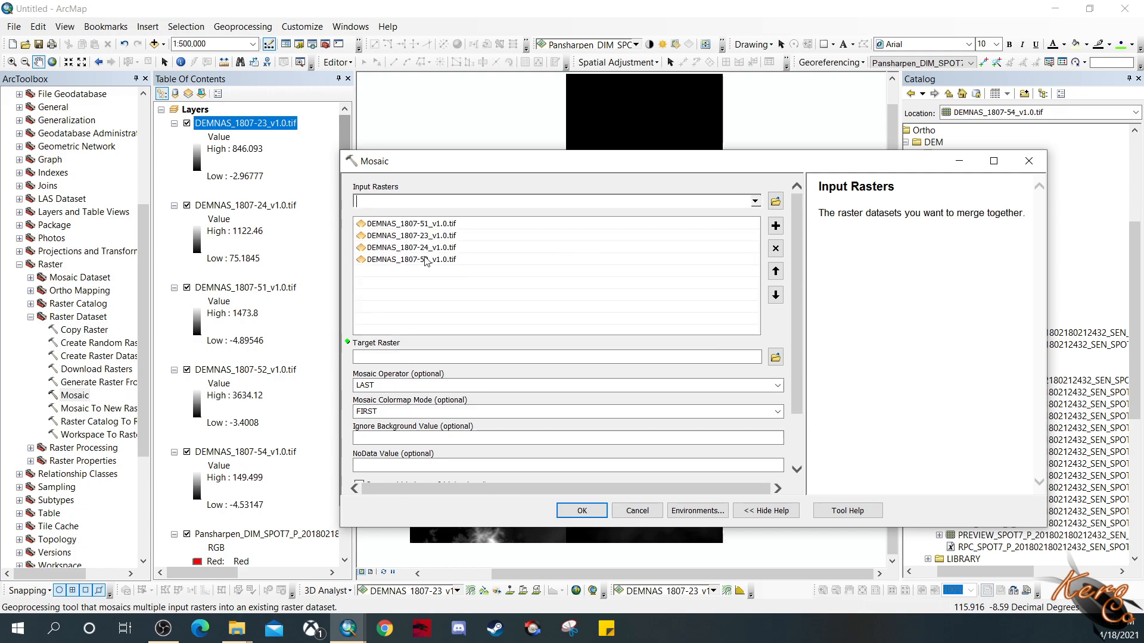
left_click(755, 202)
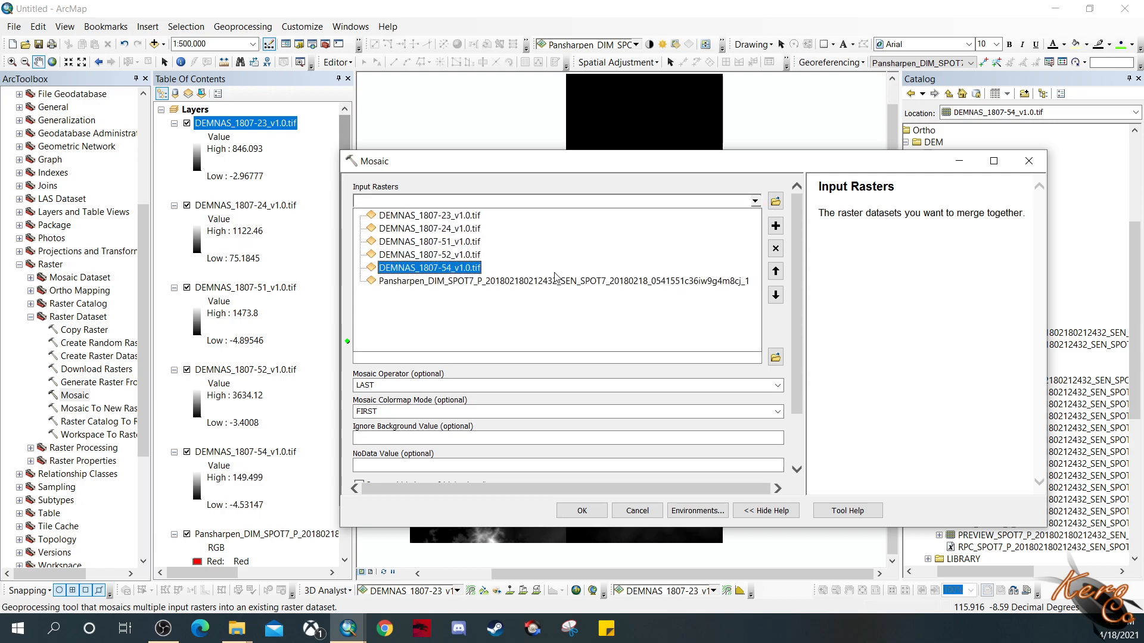
left_click(429, 266)
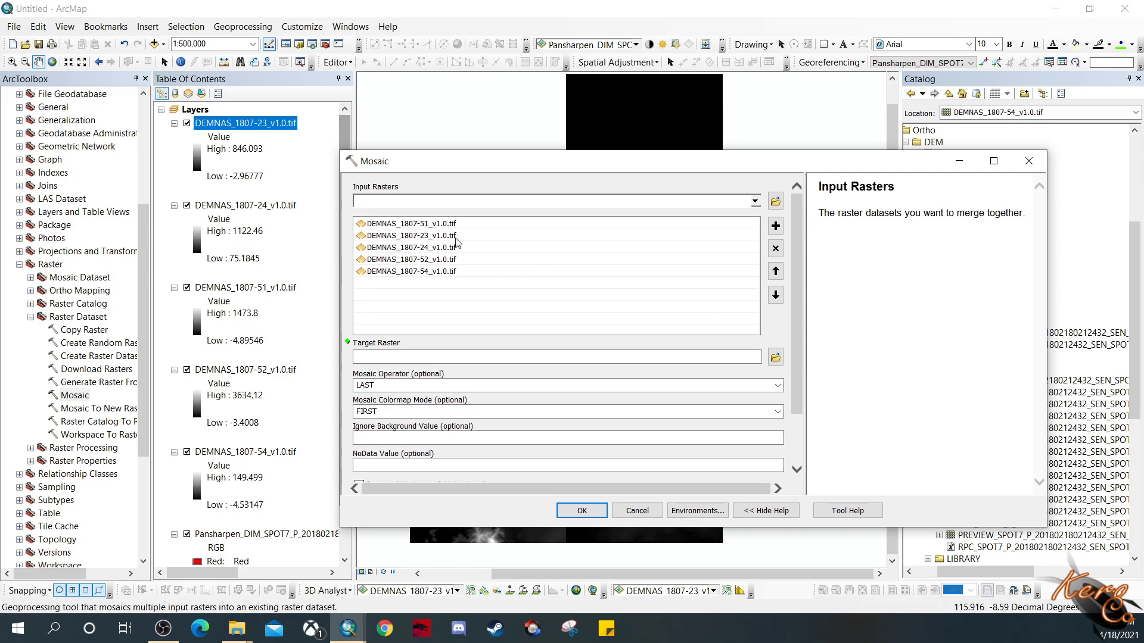
Step: Set the target raster to DEMNAS_1807-51_v1.0.tif in the D:\Inc\yt\week5\Ortho\DEM folder
left_click(633, 359)
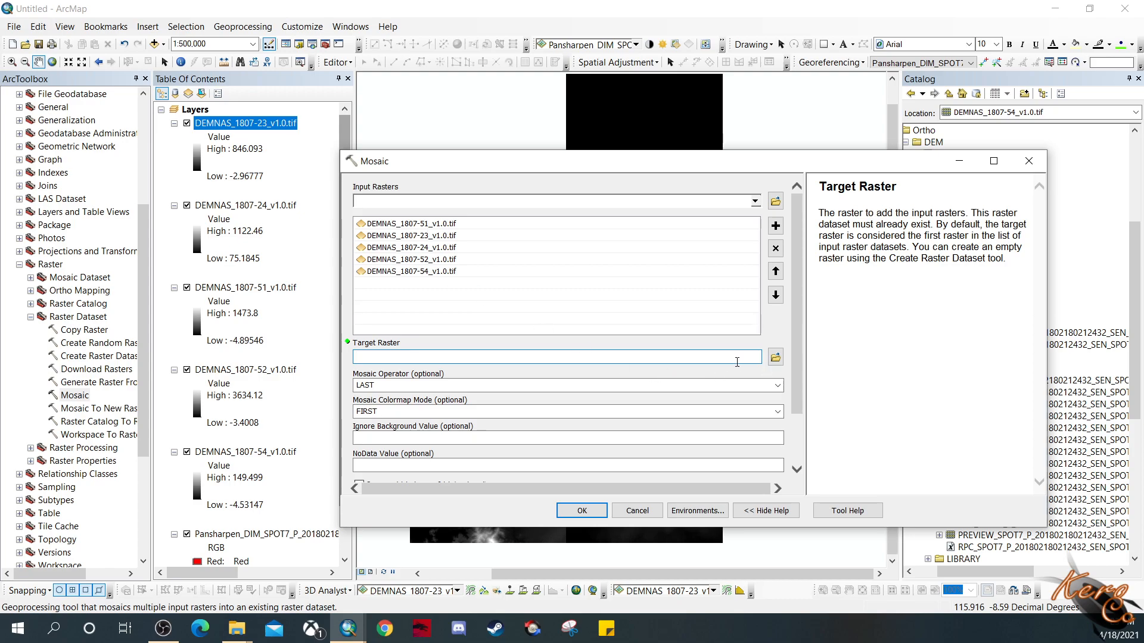
left_click(776, 359)
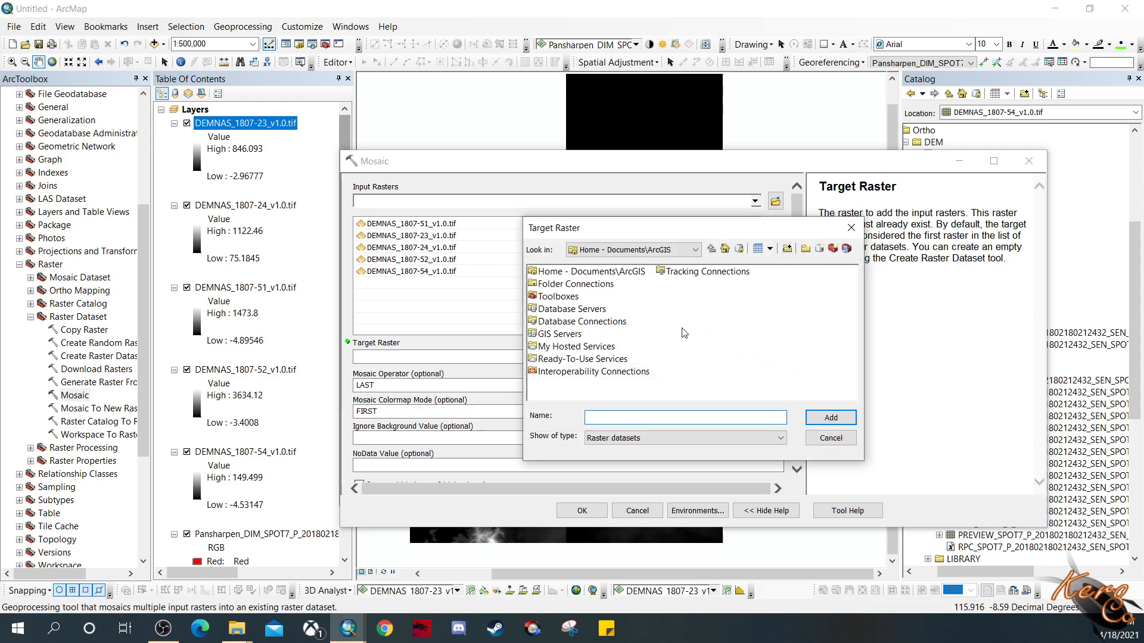
double_click(596, 284)
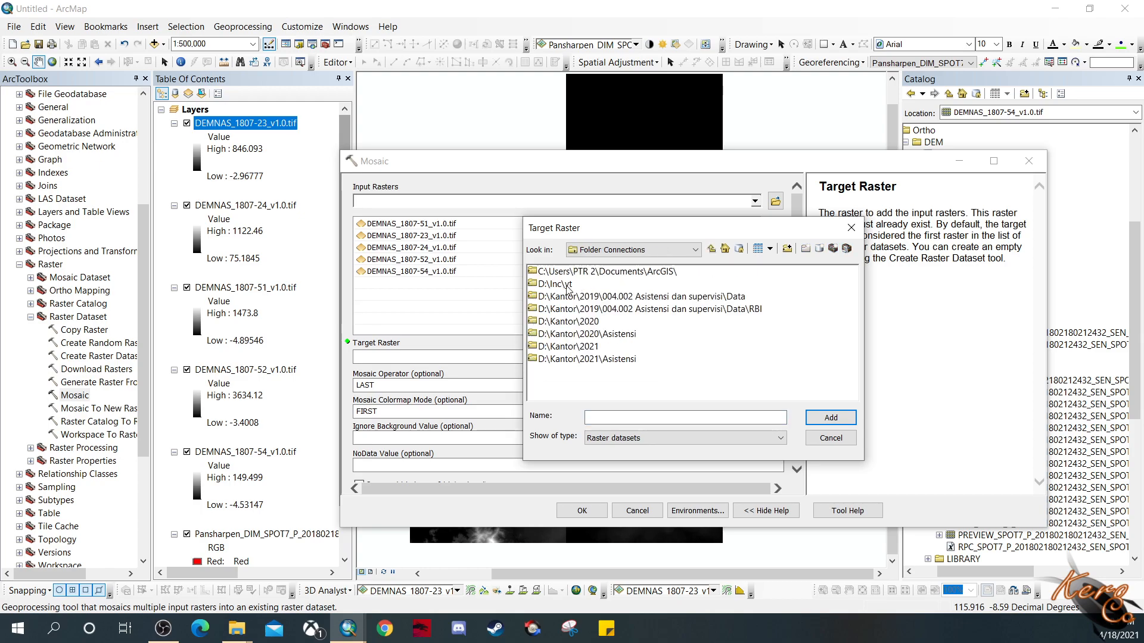
double_click(568, 288)
double_click(563, 334)
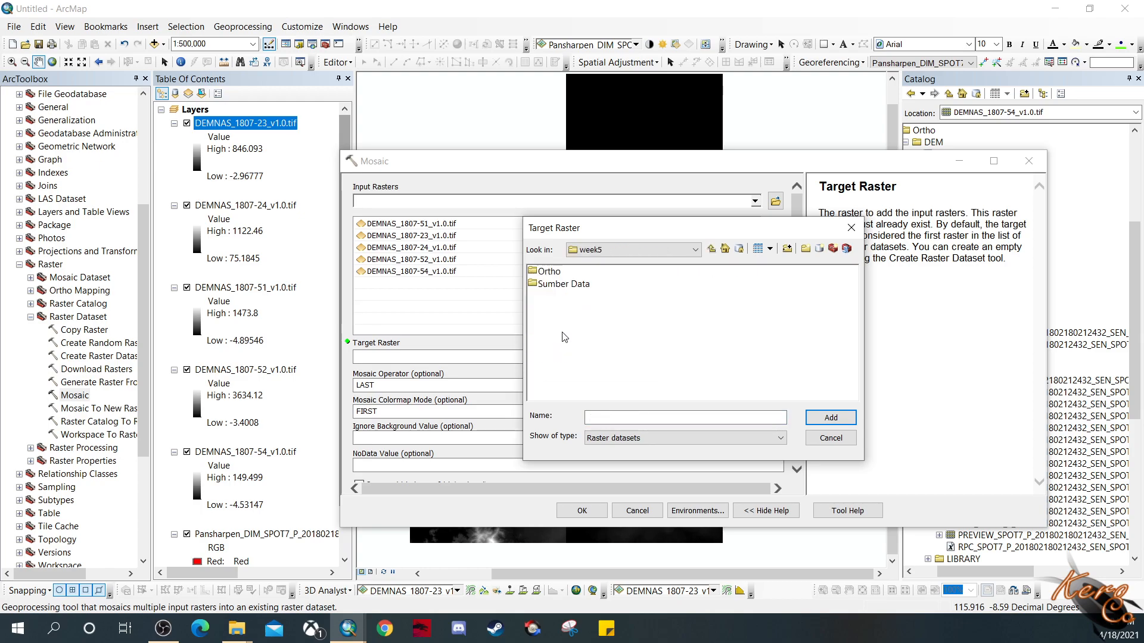
double_click(547, 273)
double_click(546, 272)
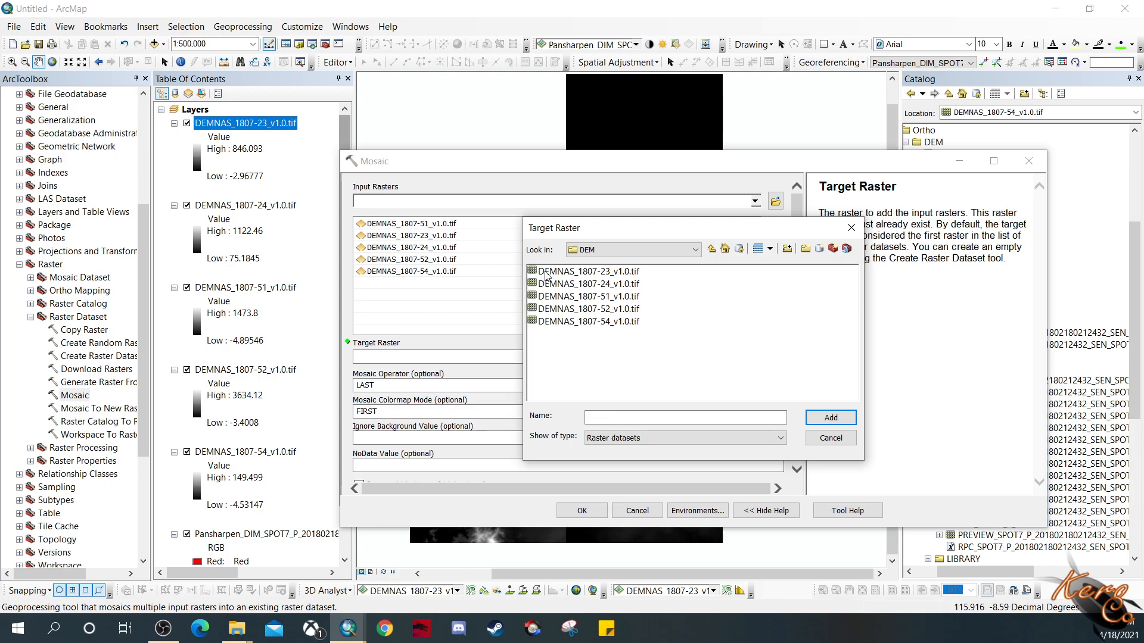
left_click(589, 298)
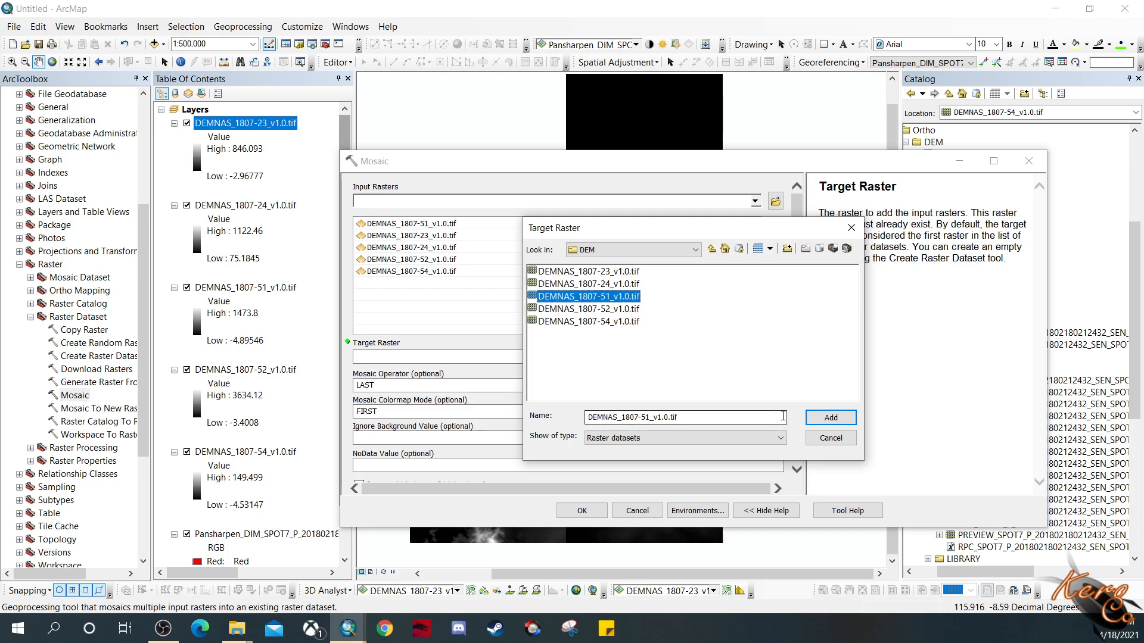
left_click(831, 417)
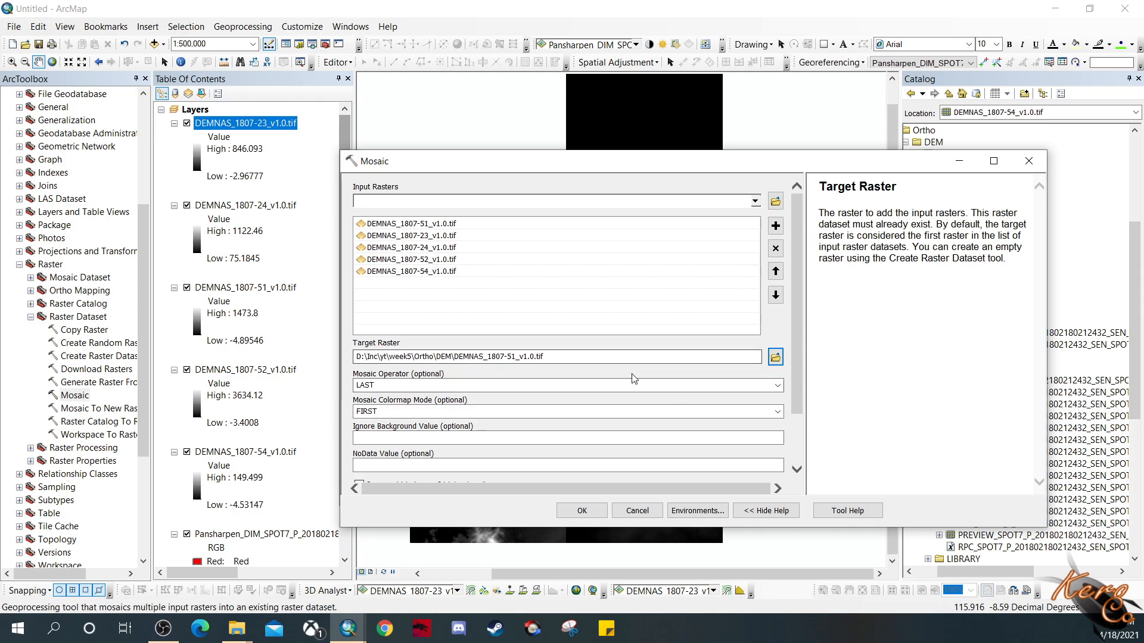
Step: Review the remaining Mosaic parameters and run the tool with operator LAST and colormap mode FIRST
left_click_drag(802, 348, 813, 403)
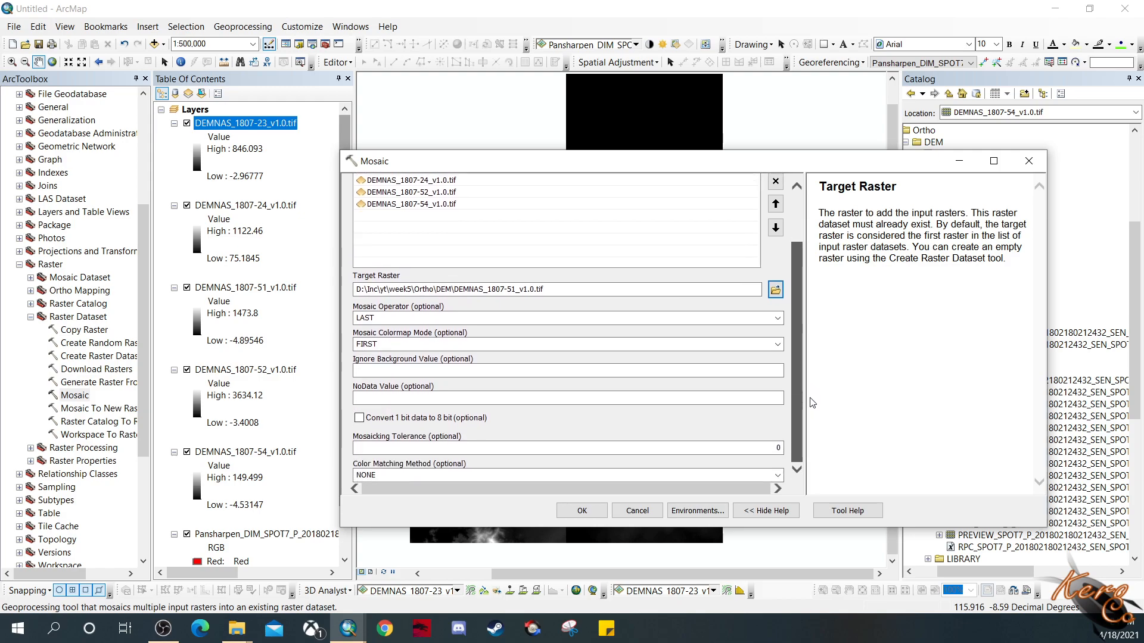
left_click_drag(812, 403, 812, 290)
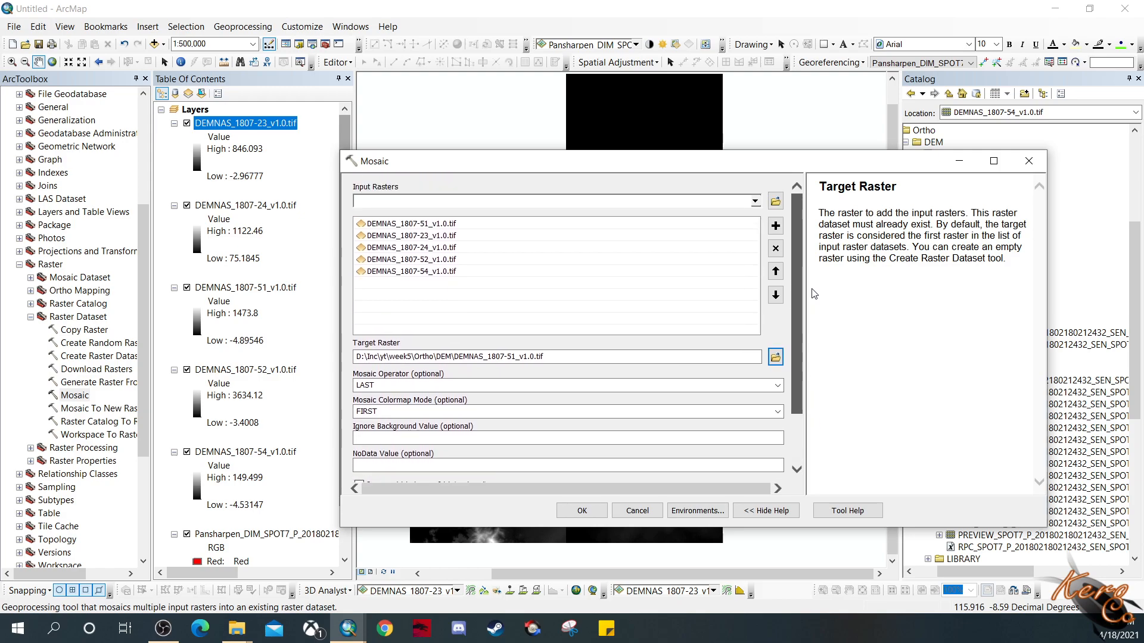
left_click(582, 511)
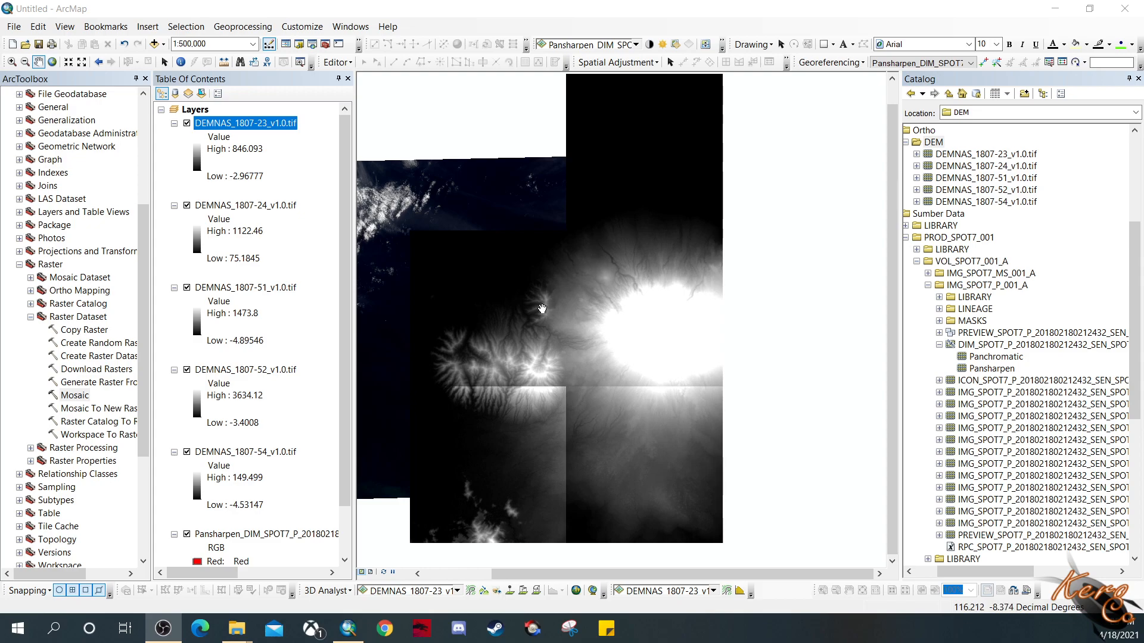
Step: Hide the DEM layers 1807-23, 1807-24, 1807-52 and 1807-54 and collapse their legends
left_click(186, 123)
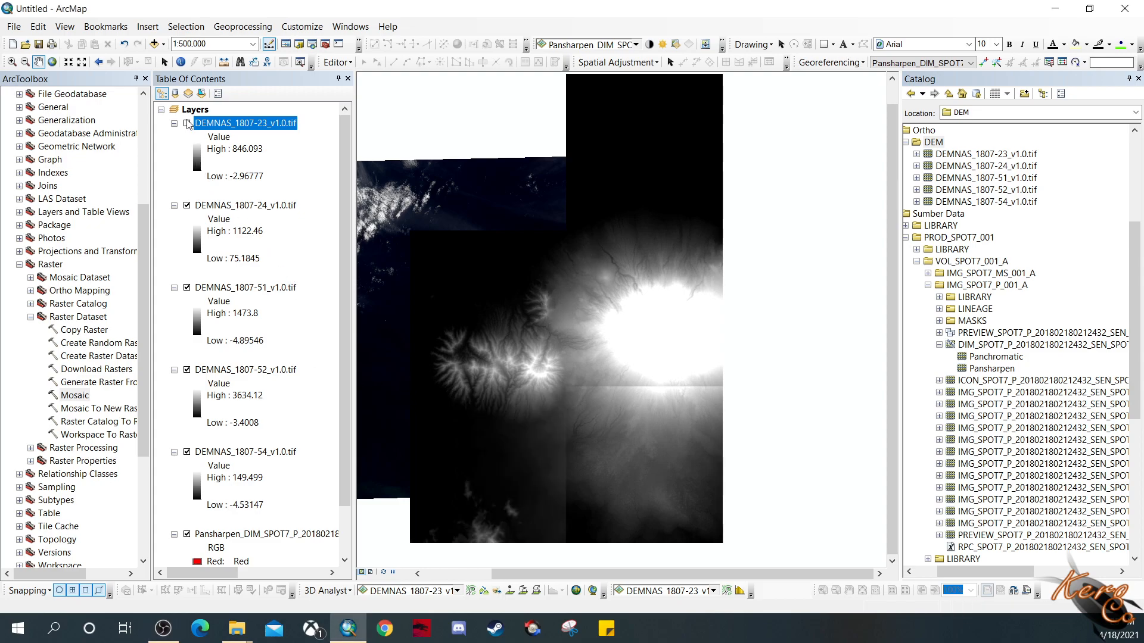
left_click(186, 205)
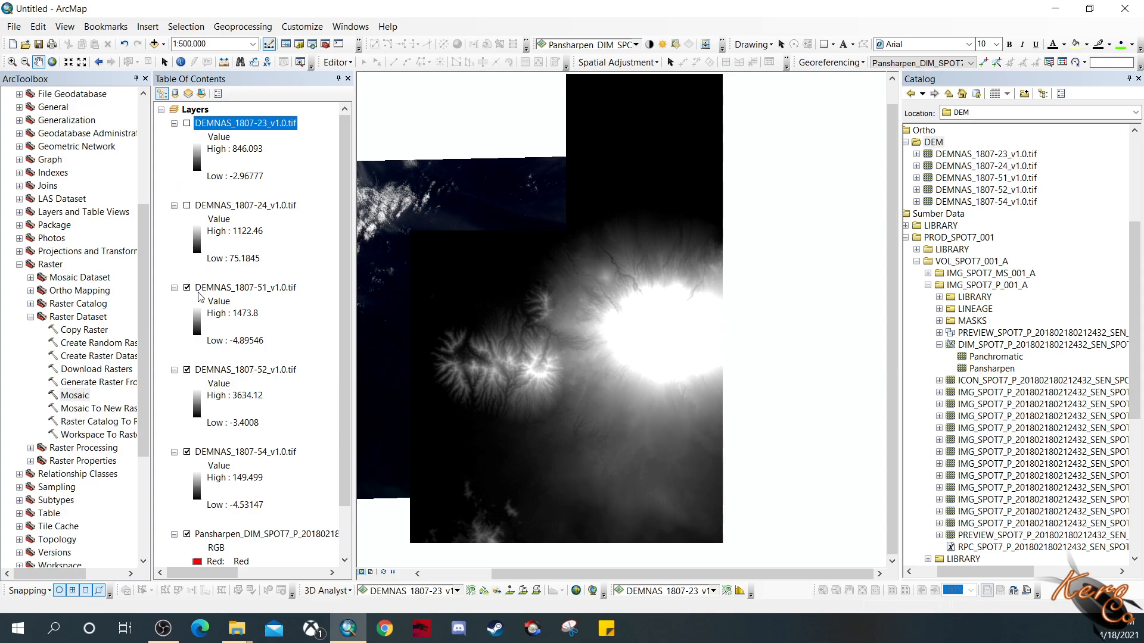
left_click(186, 371)
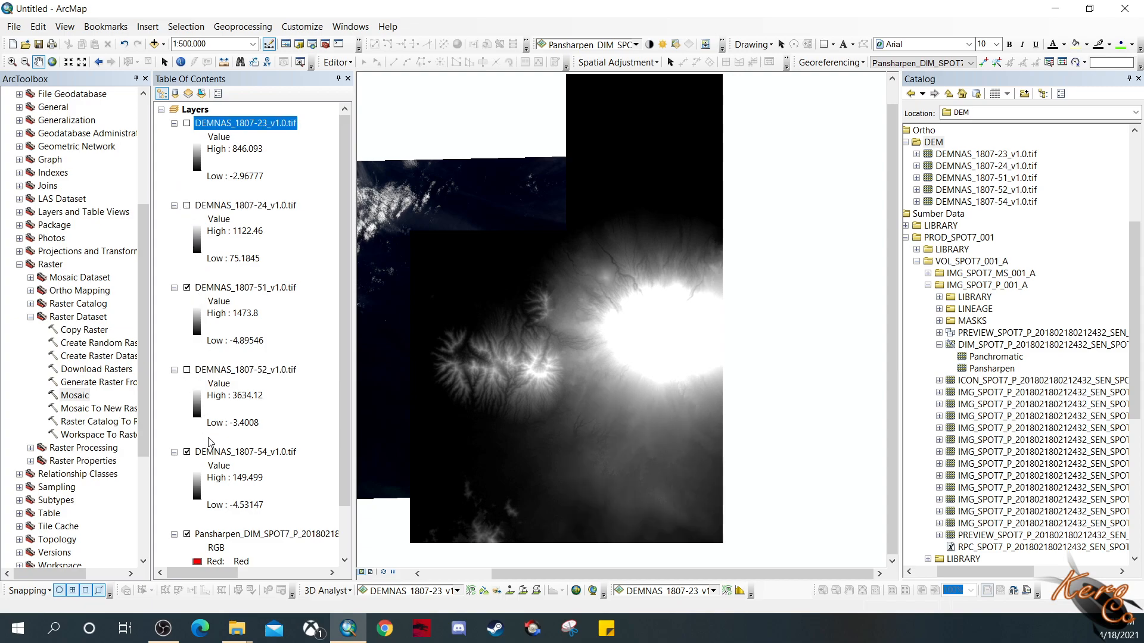
left_click(174, 453)
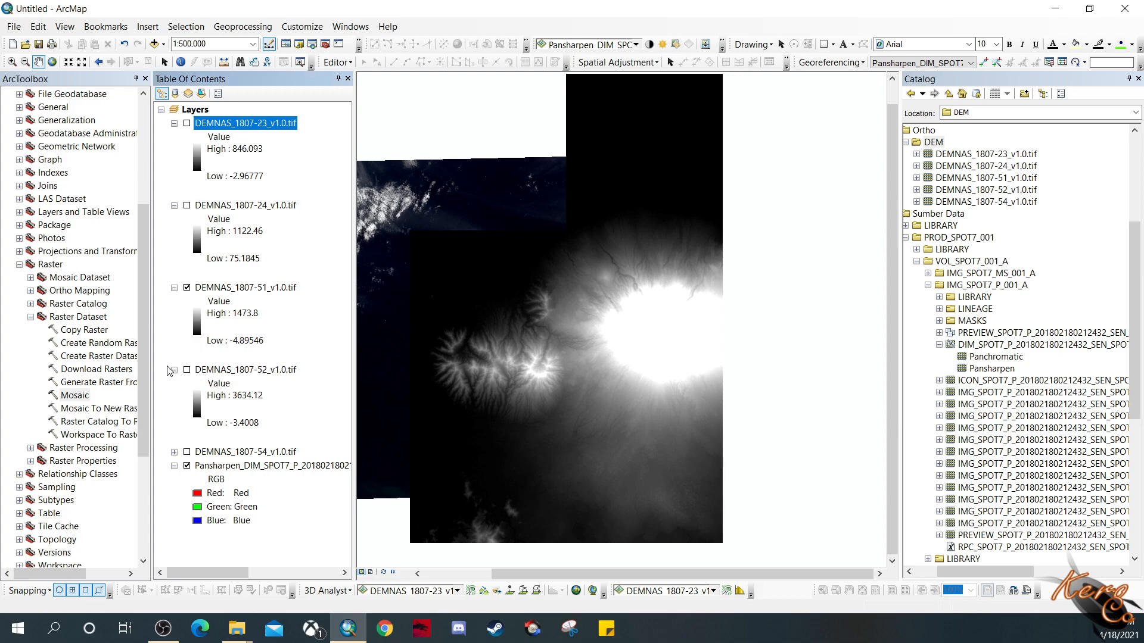
left_click(174, 371)
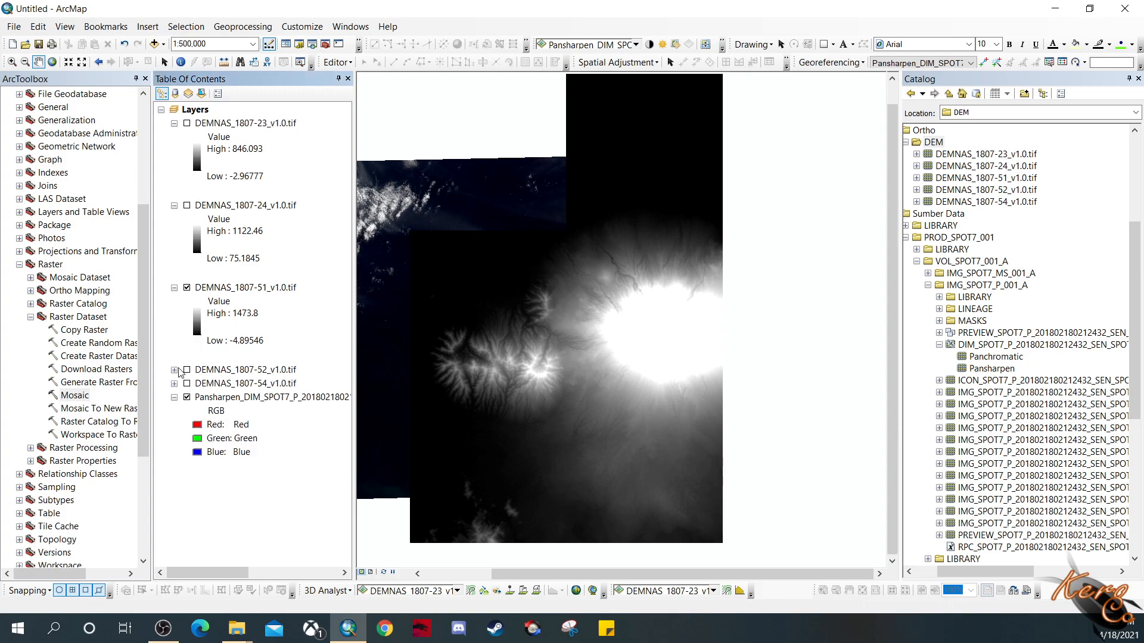
left_click(174, 205)
left_click(175, 124)
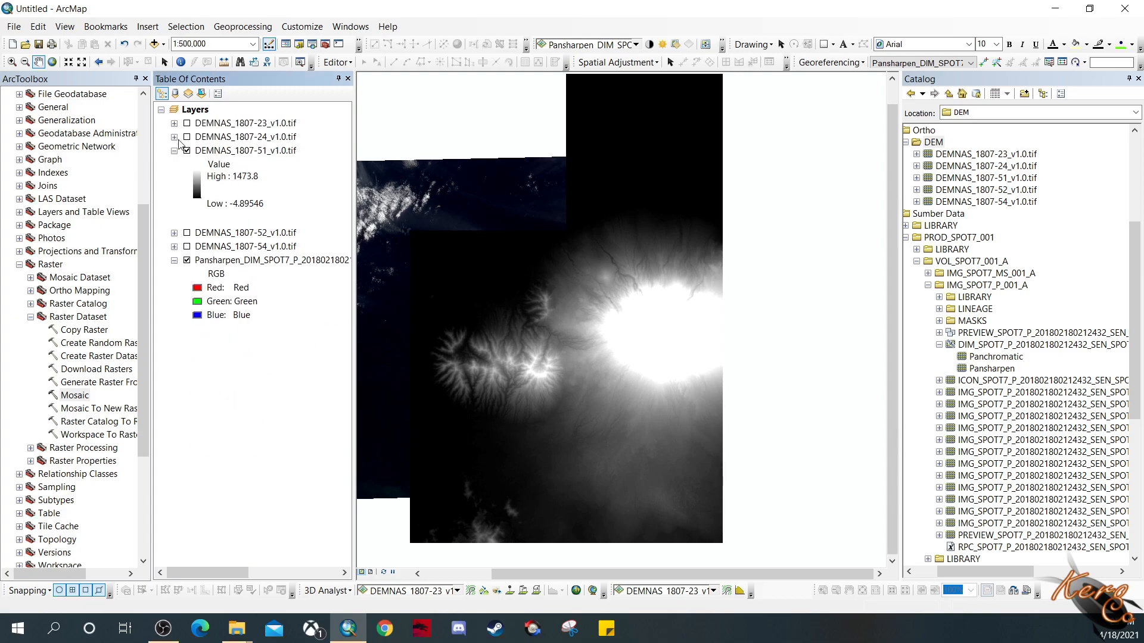
Step: Toggle the mosaicked DEMNAS_1807-51 layer off and on to compare its coverage with the pansharpened image
left_click(188, 152)
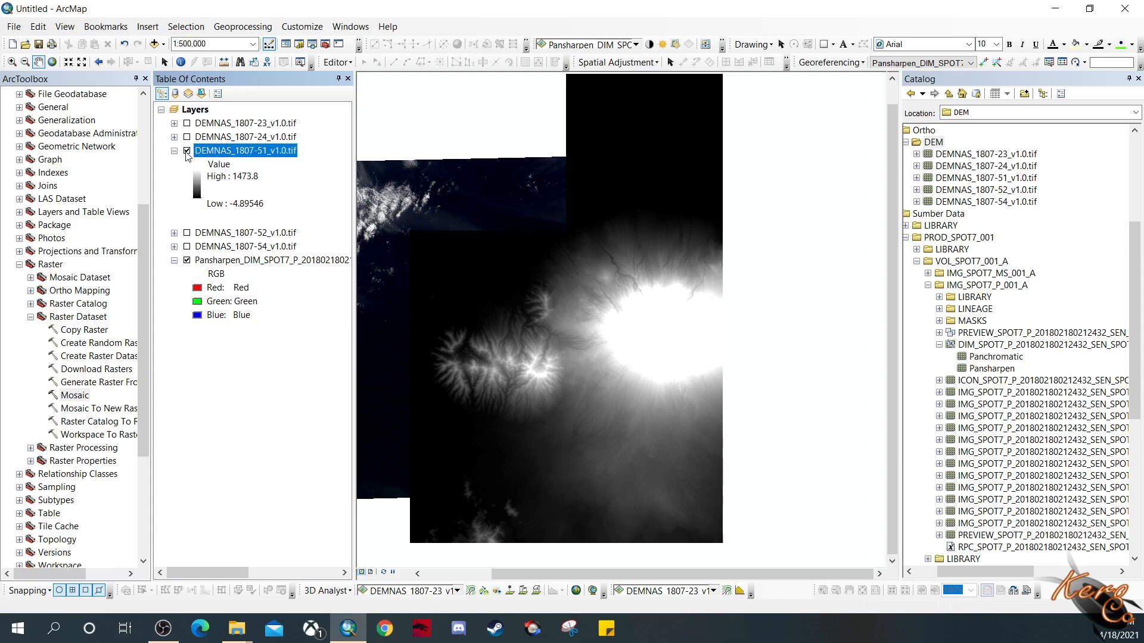
left_click(188, 151)
left_click(188, 151)
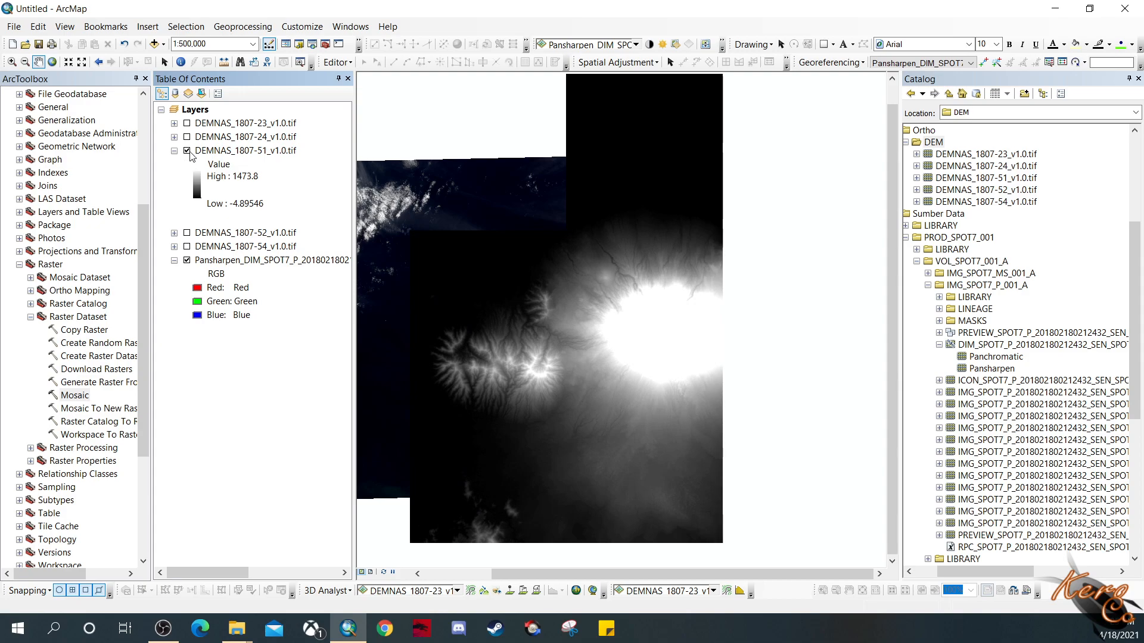
left_click_drag(422, 278, 488, 285)
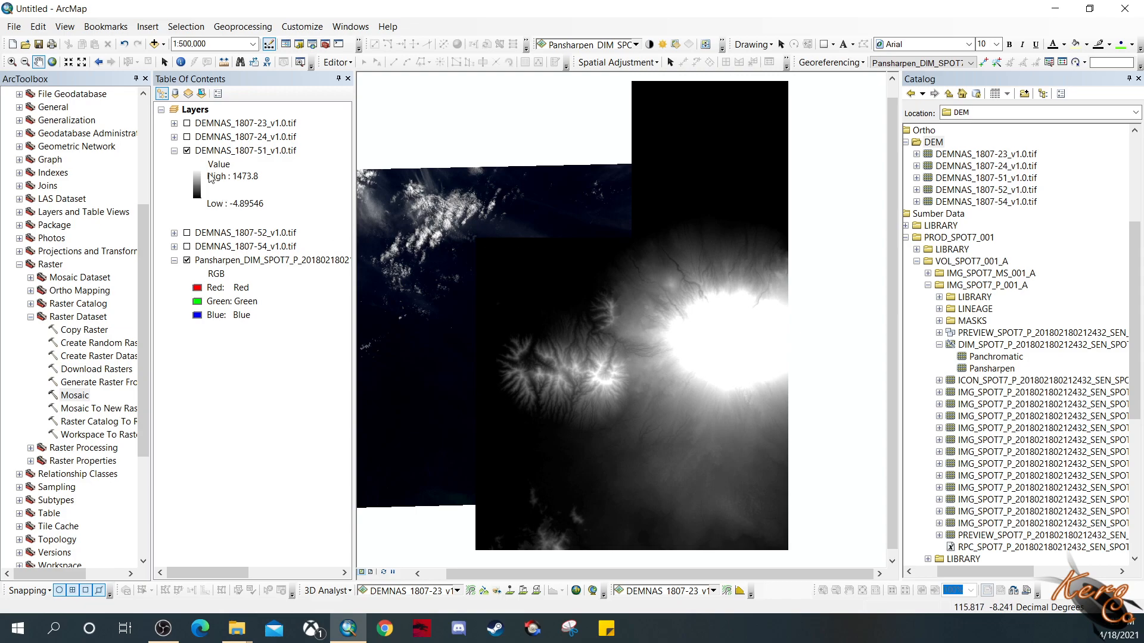
left_click(187, 151)
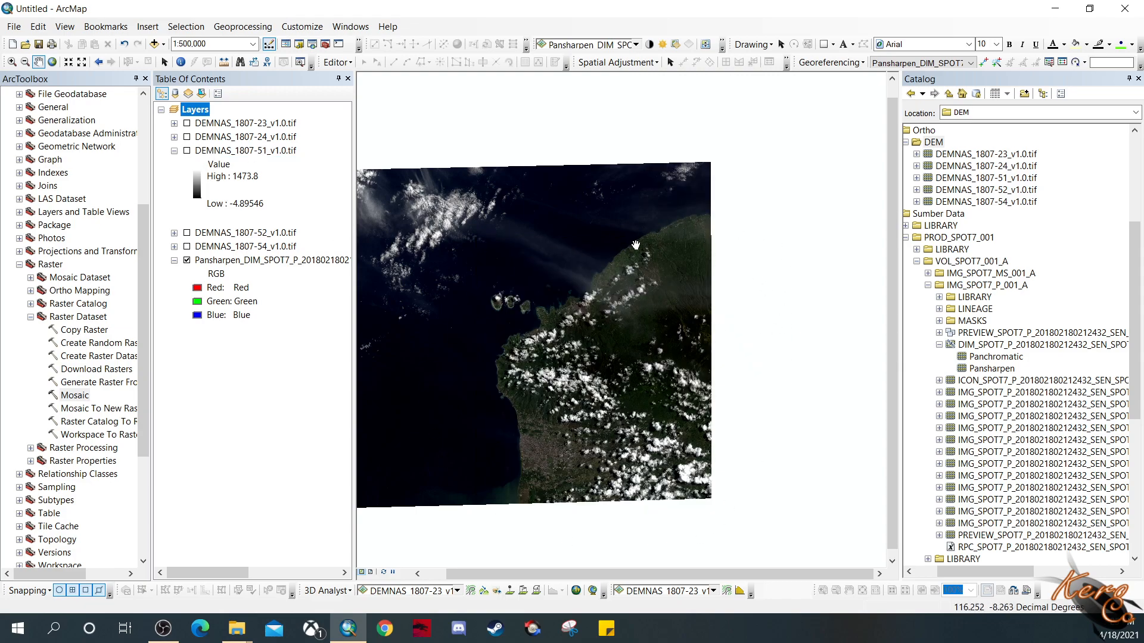
left_click(187, 151)
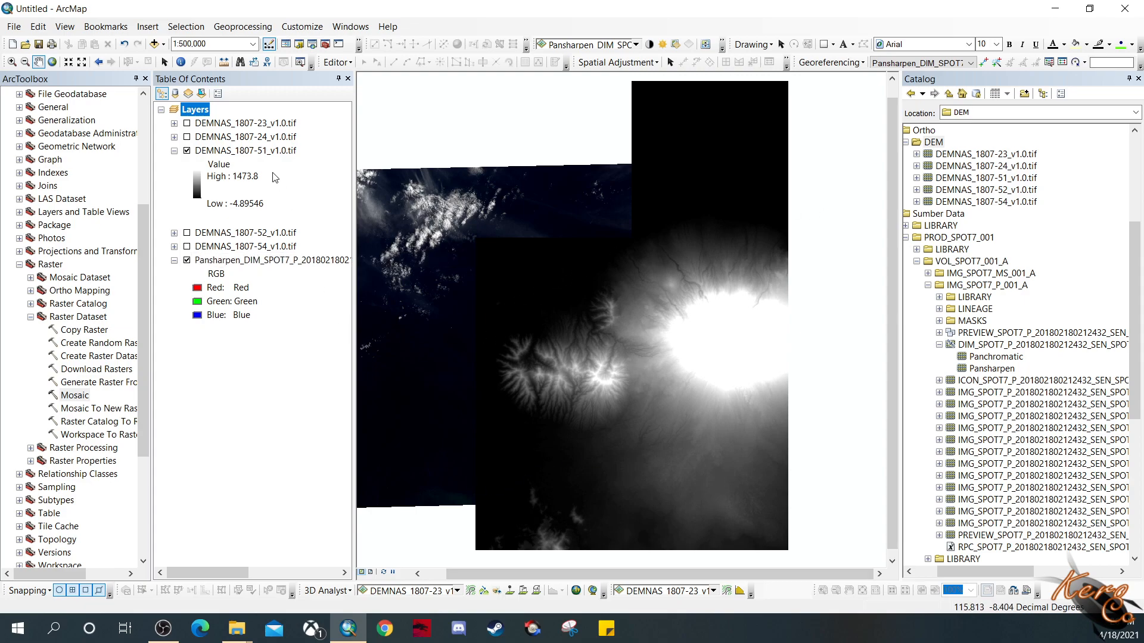
Step: Collapse the DEMNAS_1807-51 legend and open the Image Analysis window
left_click(173, 151)
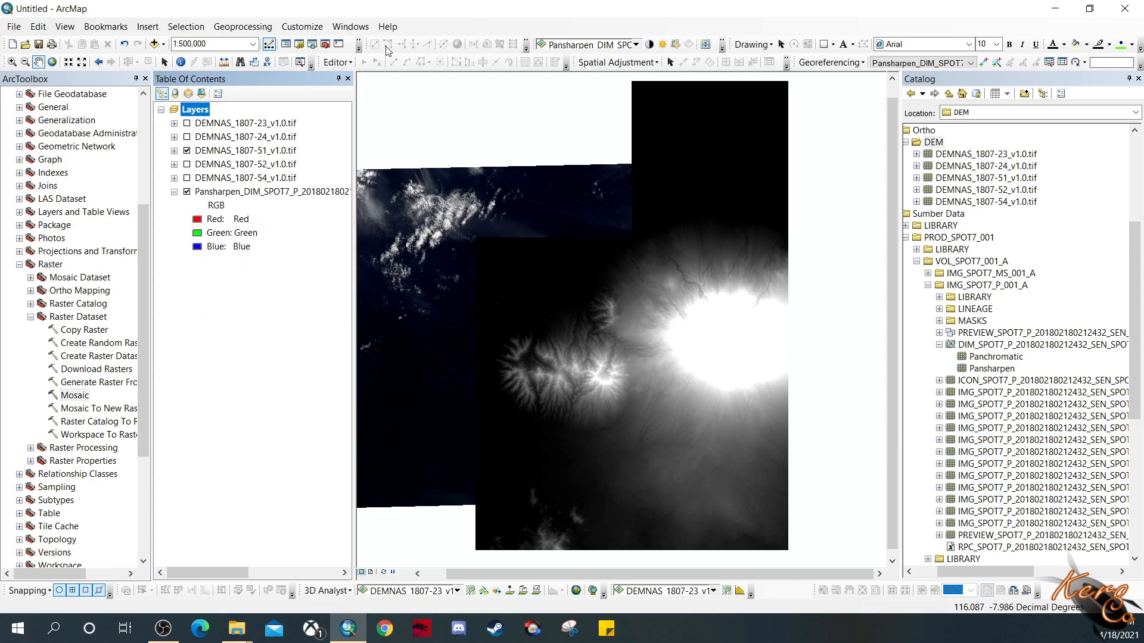
left_click(359, 33)
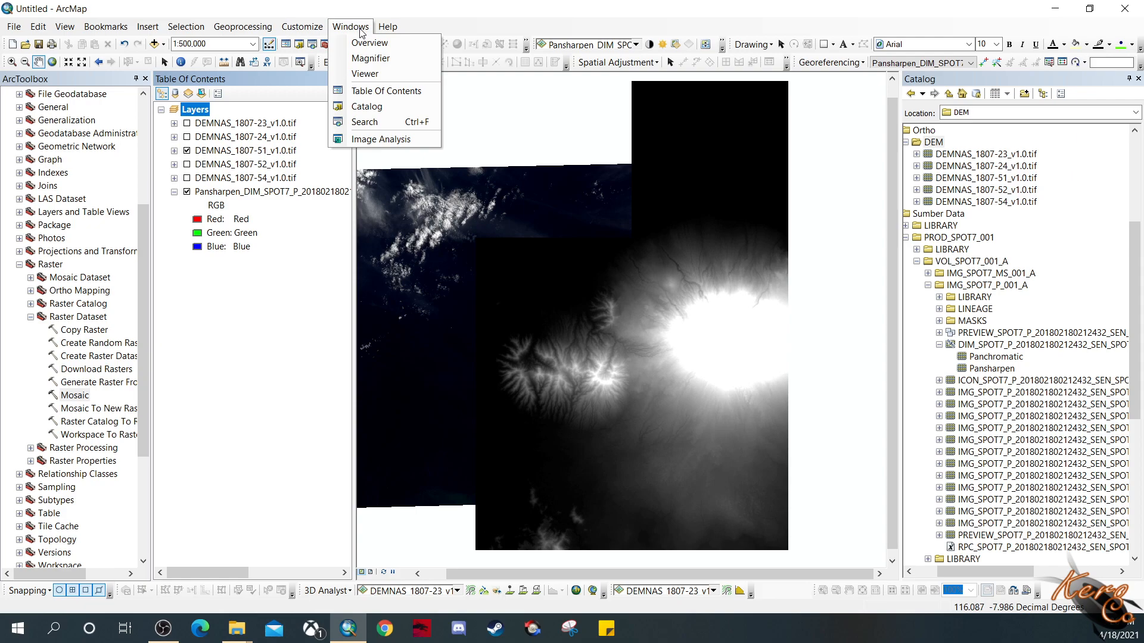
left_click(396, 141)
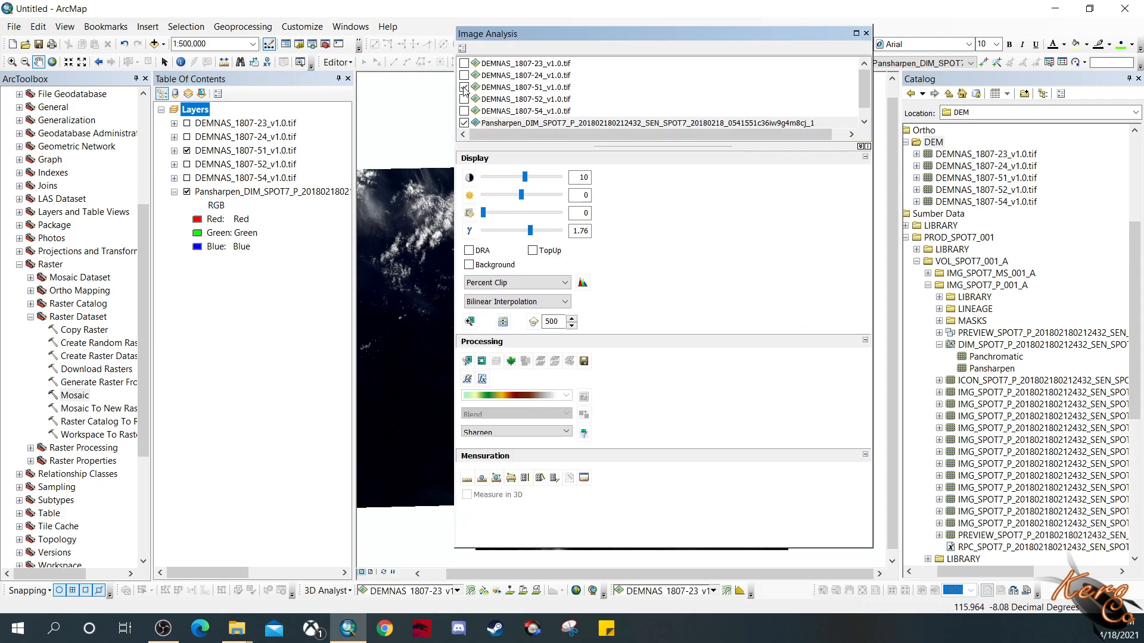
Step: Select the Pansharpen layer in the Image Analysis list and enable its Background display option
left_click(538, 123)
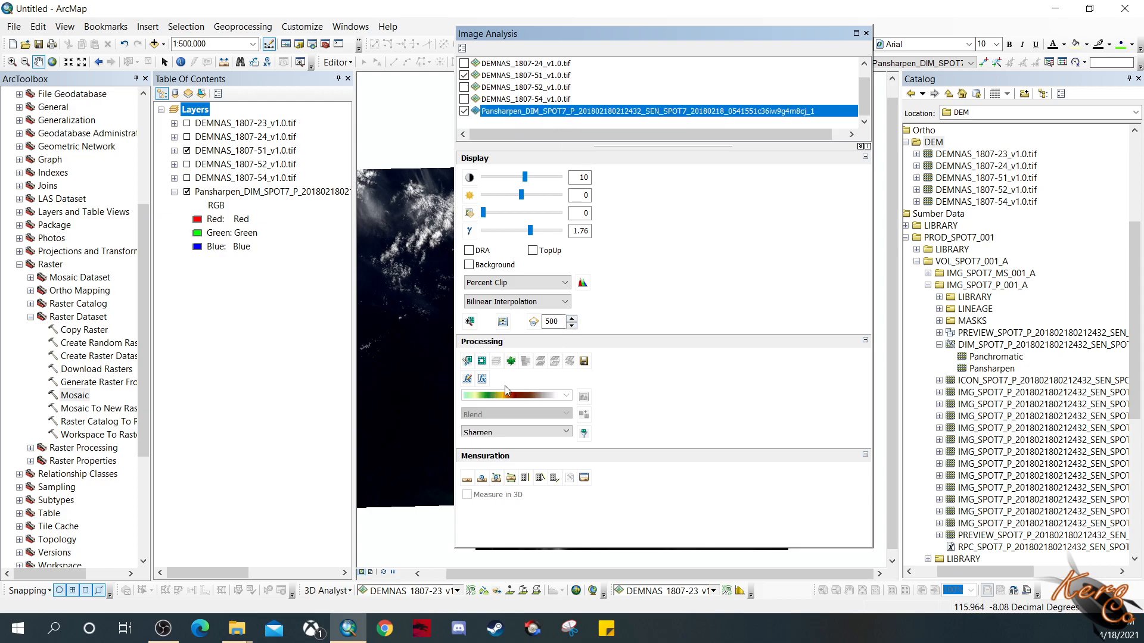
left_click(470, 267)
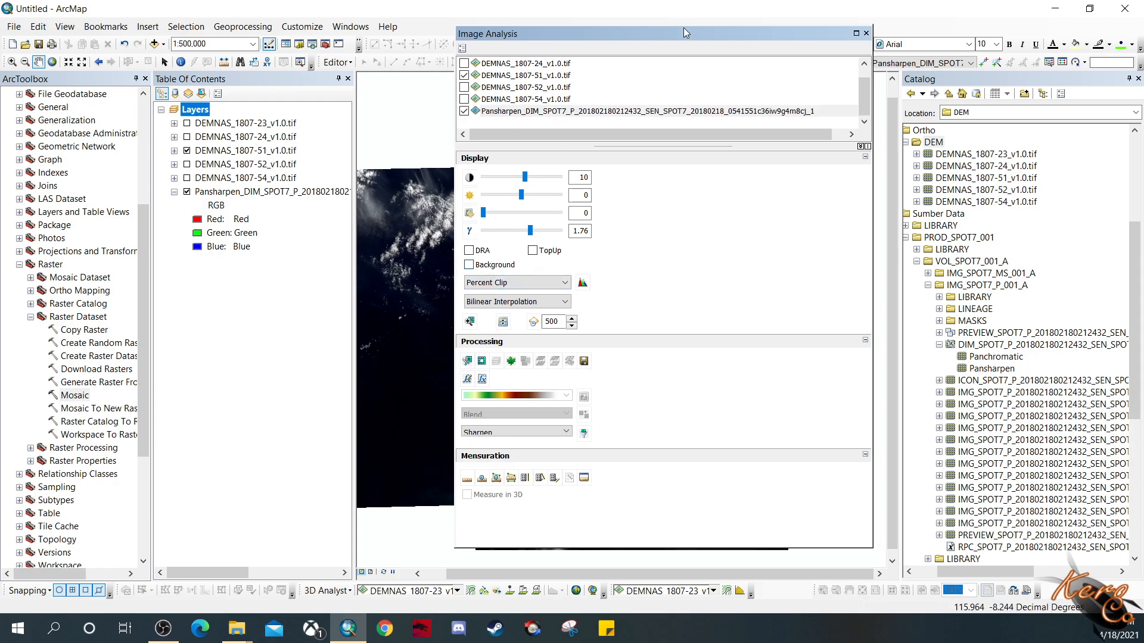
left_click_drag(663, 27, 879, 49)
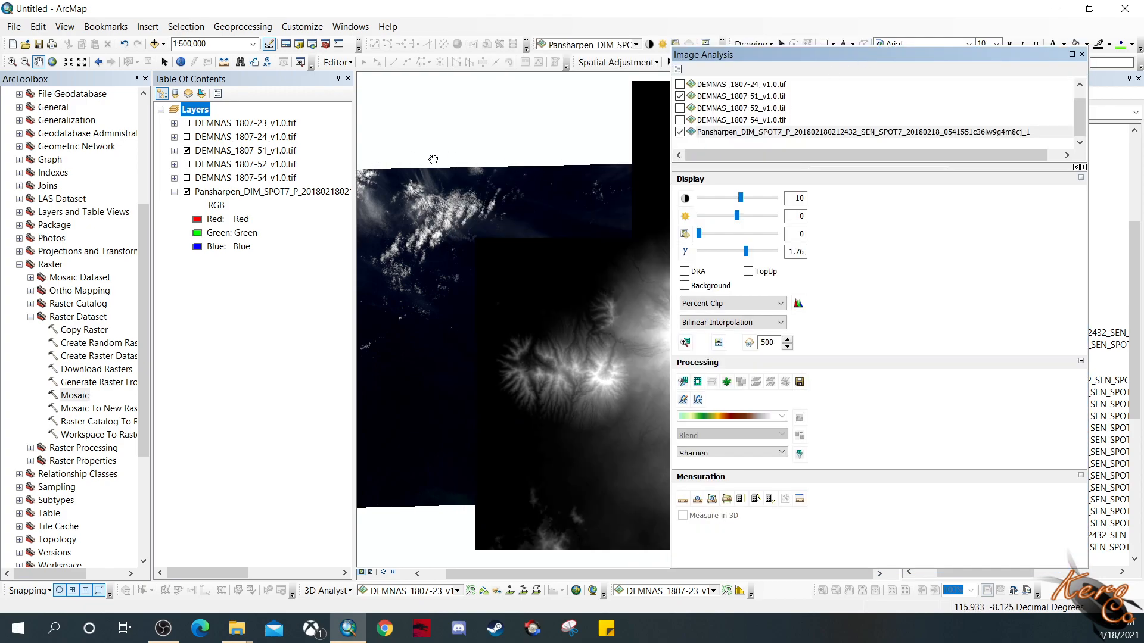
left_click(685, 286)
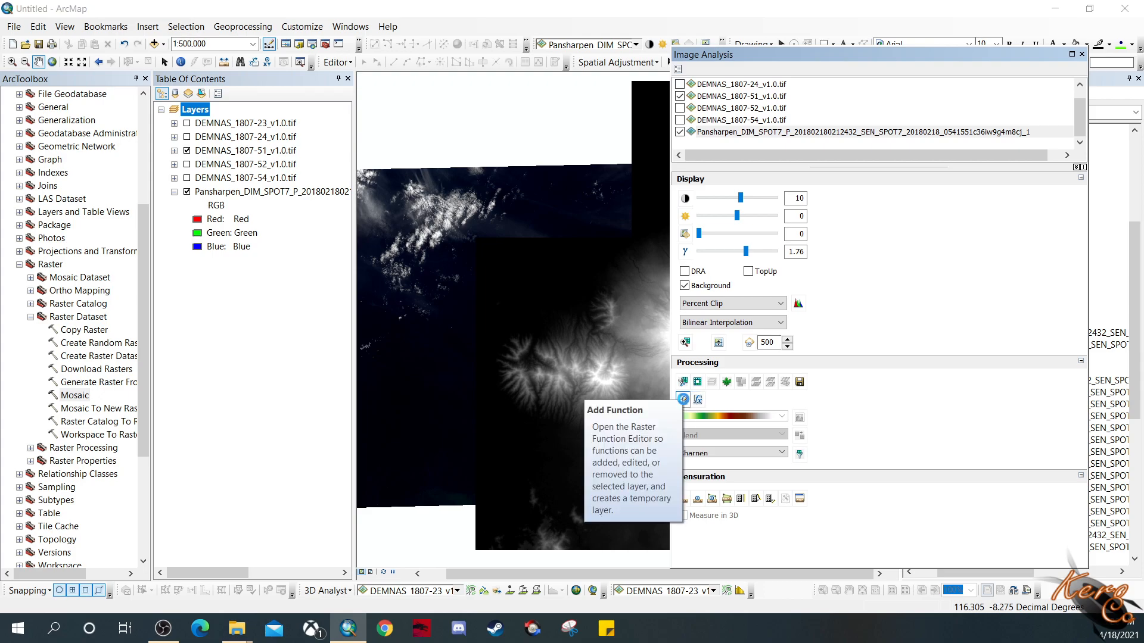
Step: Open the raster function chain of the Pansharpen layer and look through its panchromatic functions
left_click(684, 400)
left_click_drag(559, 179, 418, 180)
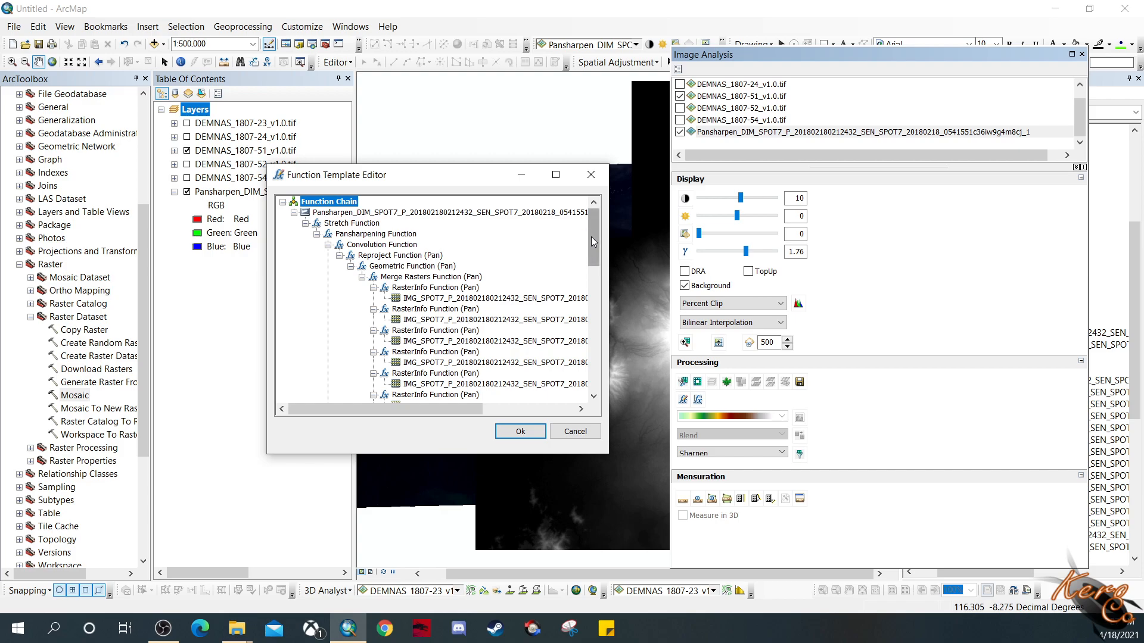
mouse_move(591, 237)
left_mouse_down()
mouse_move(598, 258)
mouse_move(612, 239)
left_mouse_up()
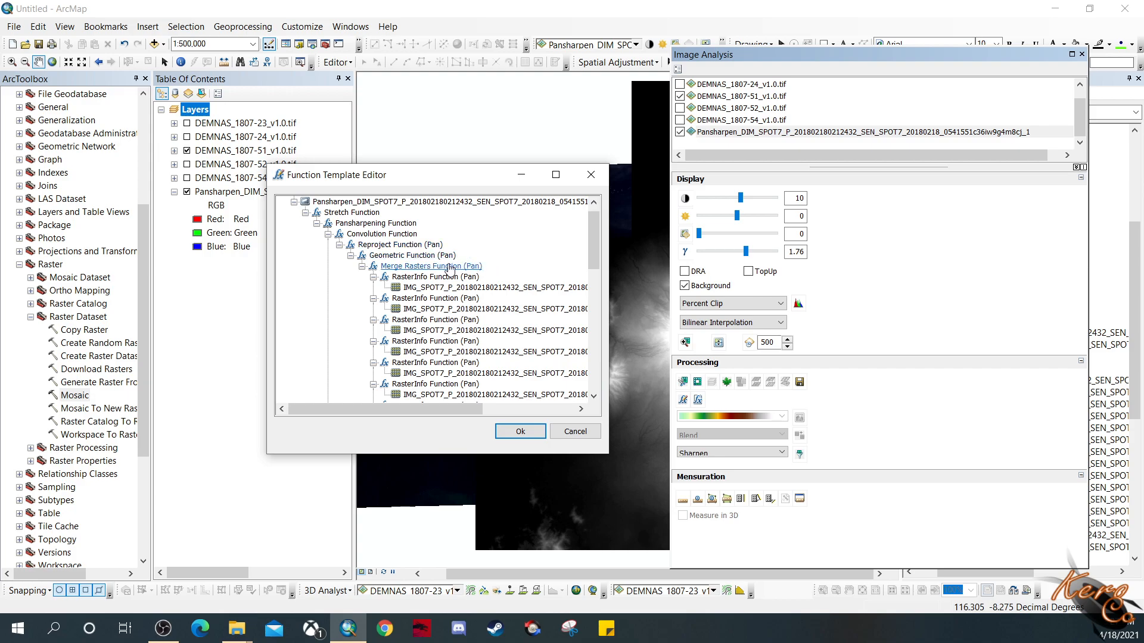
scroll(540, 263, "down", 1)
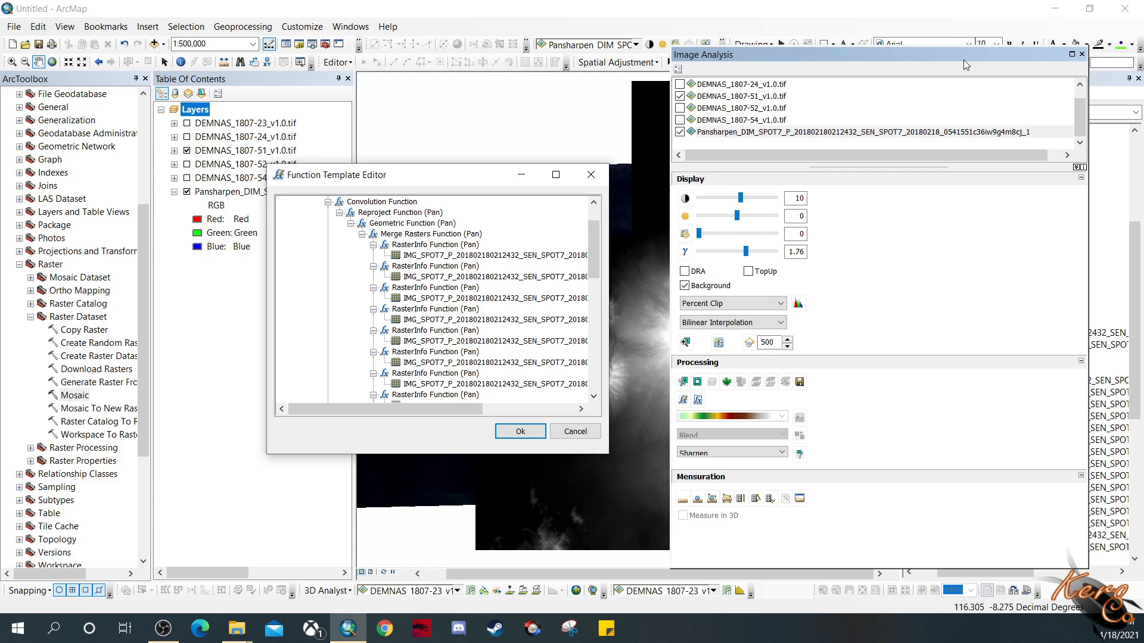
scroll(493, 242, "up", 1)
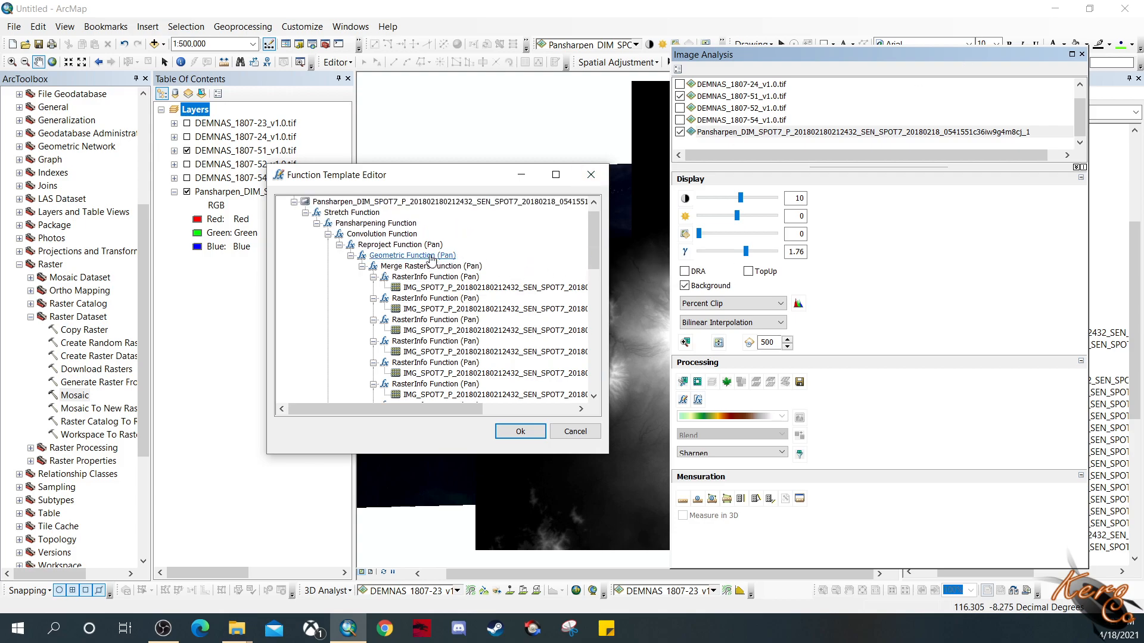
Step: Make Geometric Function (Pan) use DEMNAS_1807-51_v1.0.tif as its DEM with the Geoid option enabled
right_click(391, 257)
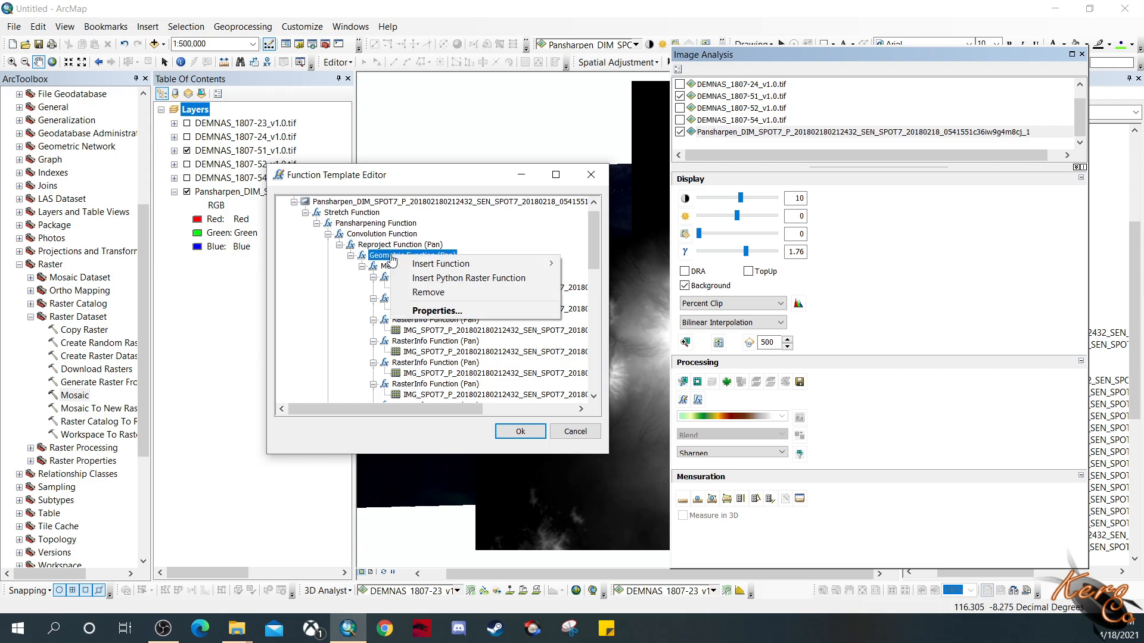
left_click(417, 310)
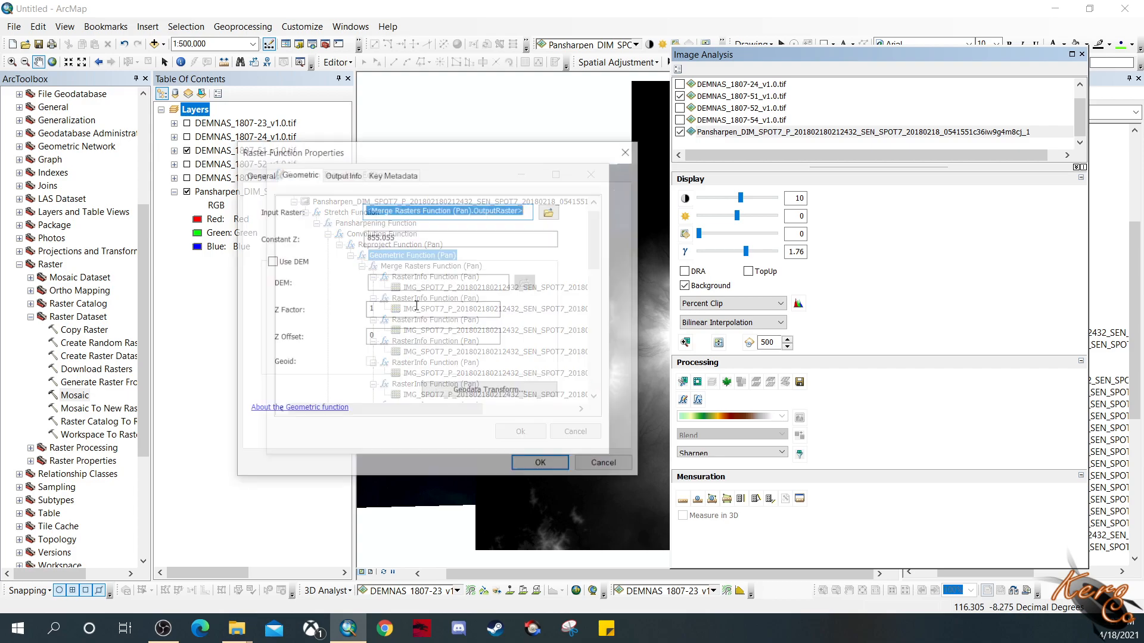
left_click_drag(457, 149, 567, 161)
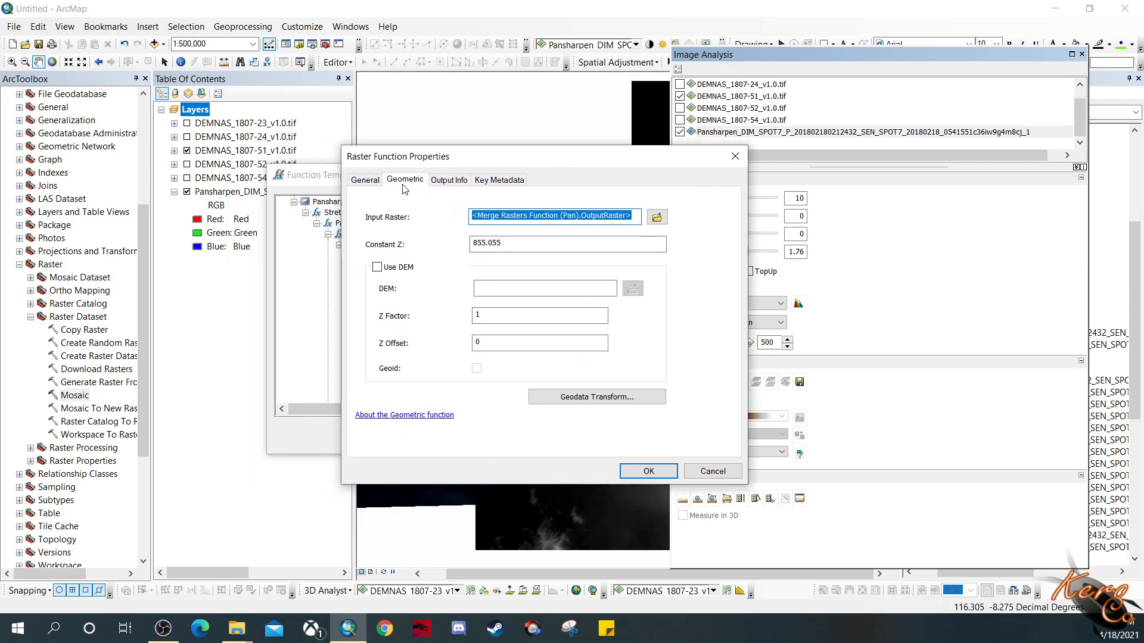
left_click(397, 269)
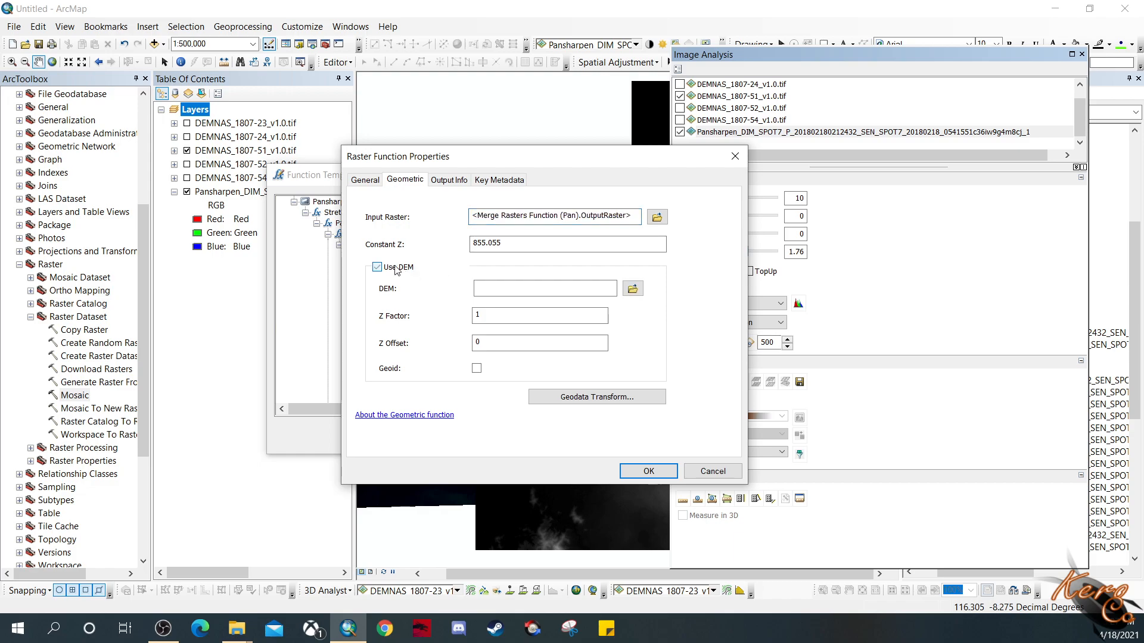
left_click(632, 289)
left_click(442, 274)
left_click(679, 395)
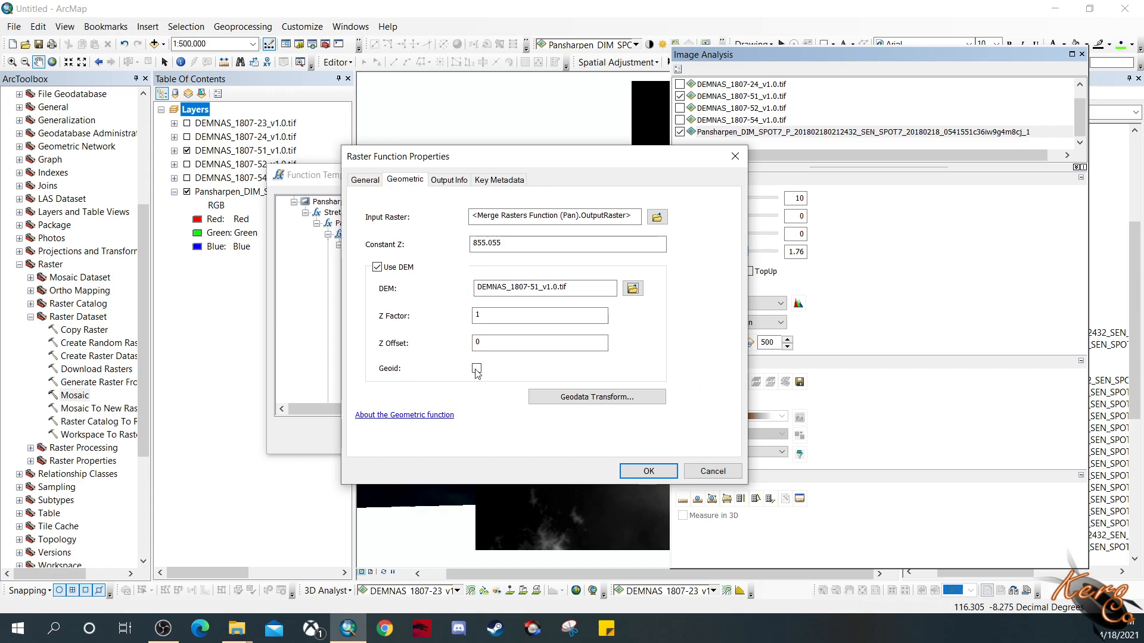
left_click(662, 475)
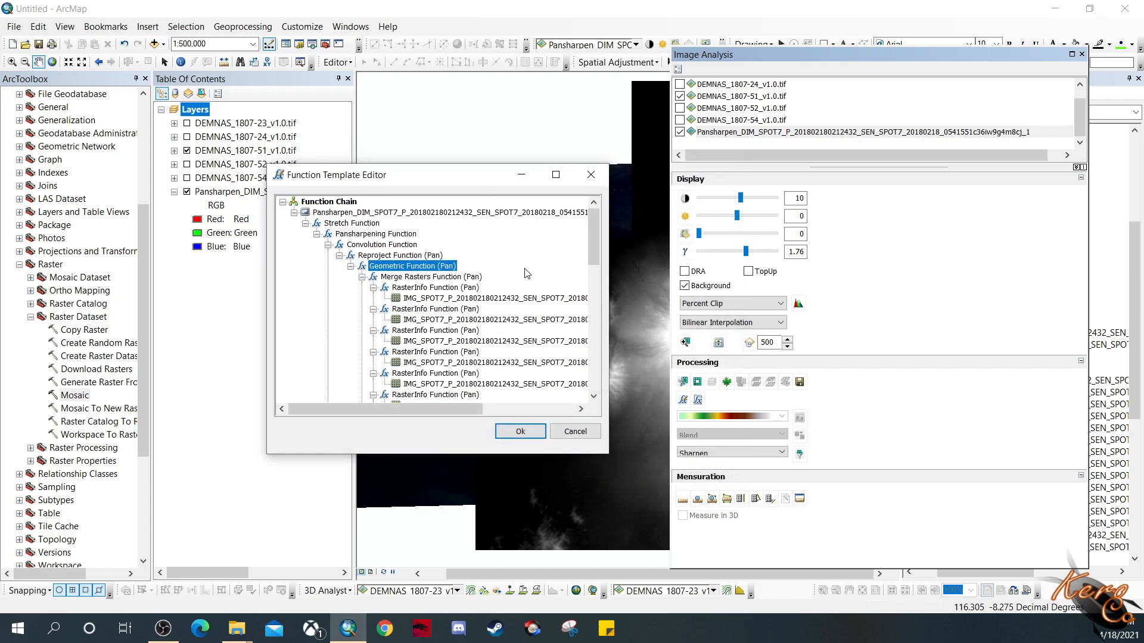
Step: Make Geometric Function (MS) use DEMNAS_1807-51_v1.0.tif as its DEM and enable the Geoid correction
scroll(527, 273, "down", 1)
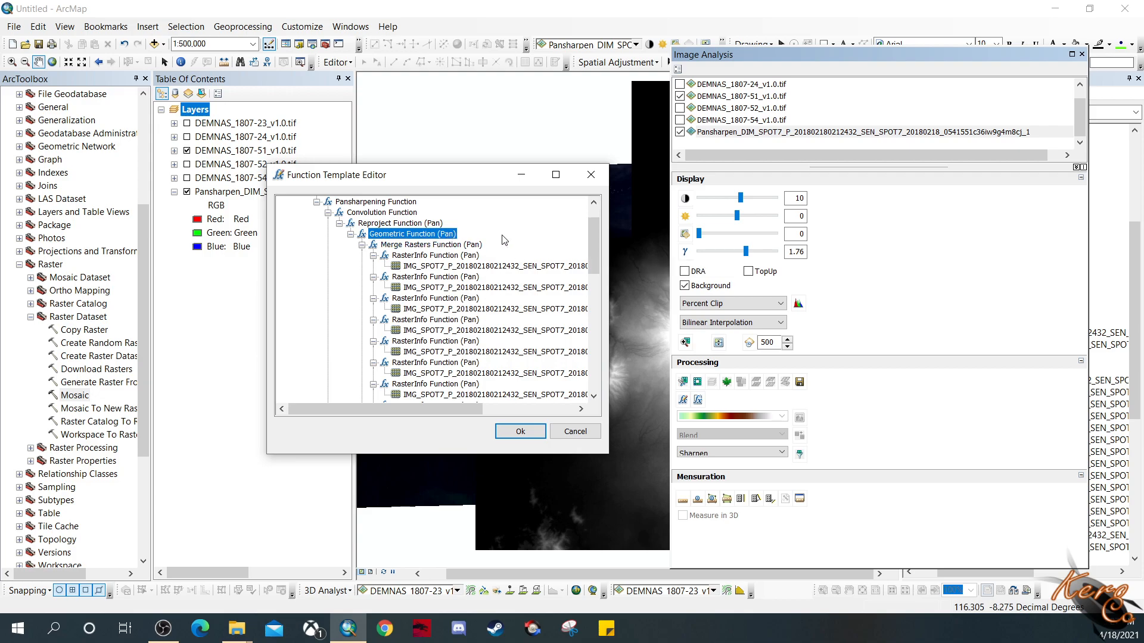
scroll(540, 246, "down", 5)
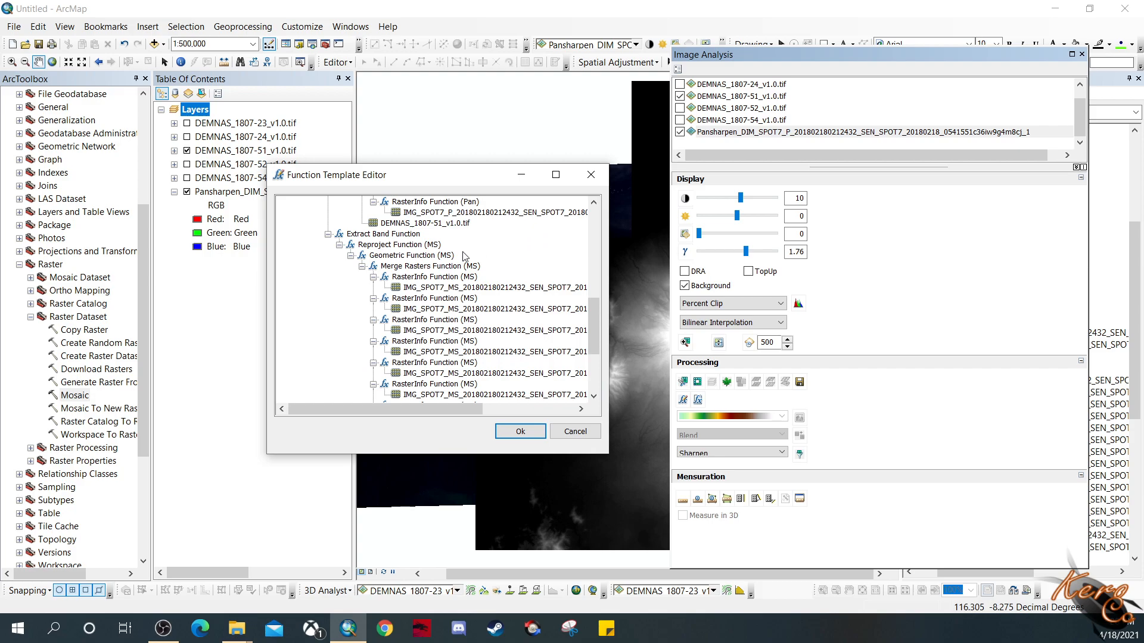
left_click(428, 260)
right_click(431, 255)
left_click(477, 307)
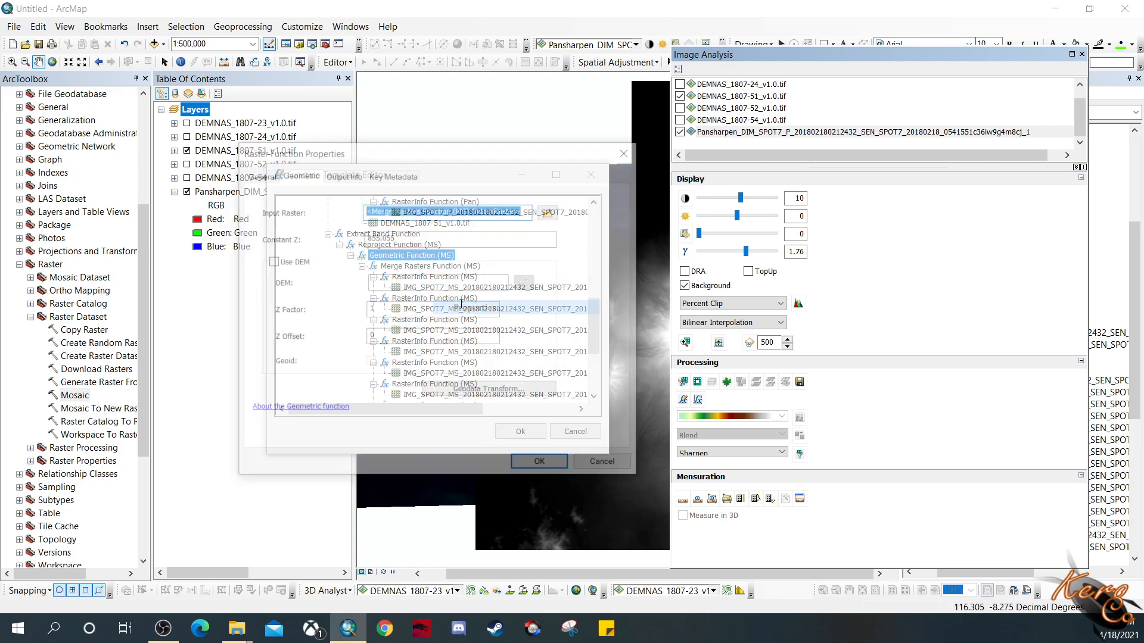
left_click(302, 264)
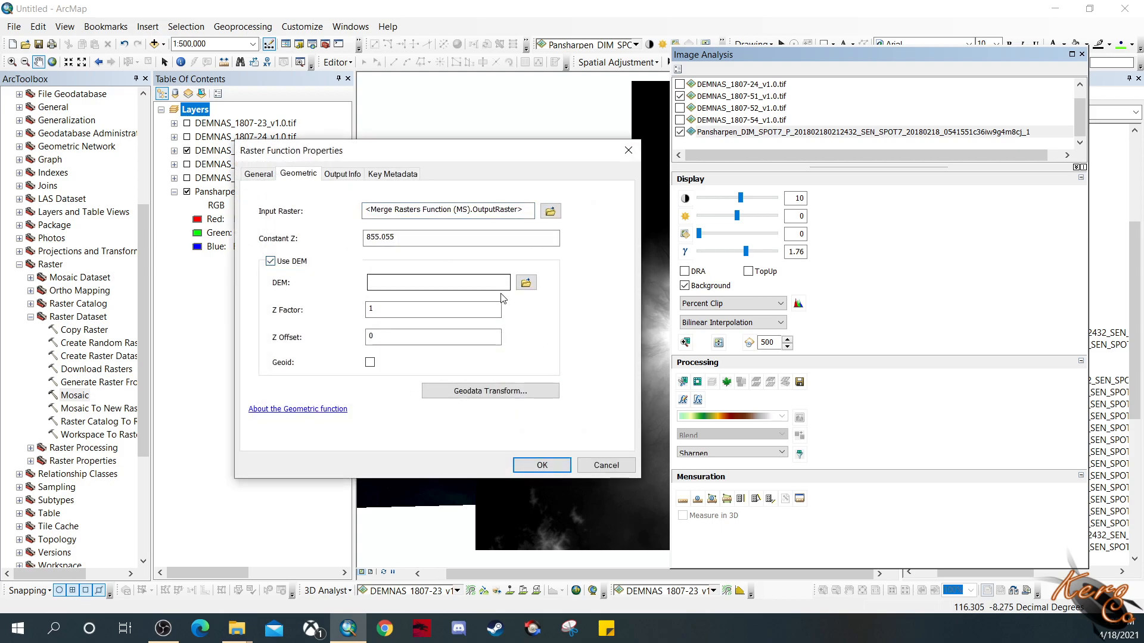
left_click(526, 283)
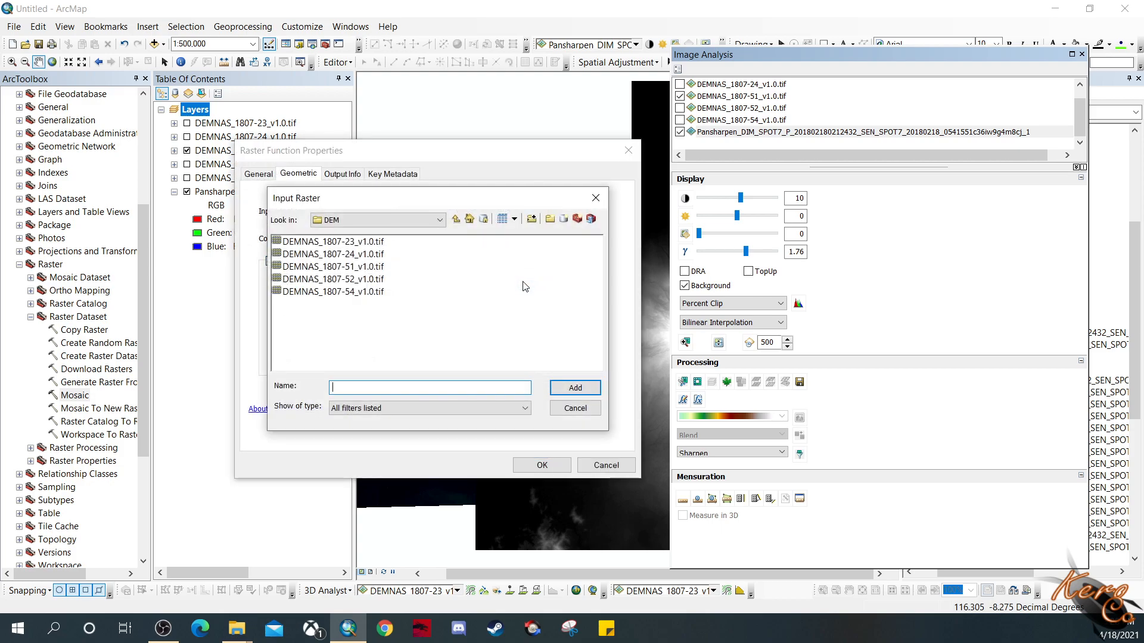
left_click(377, 268)
left_click(576, 387)
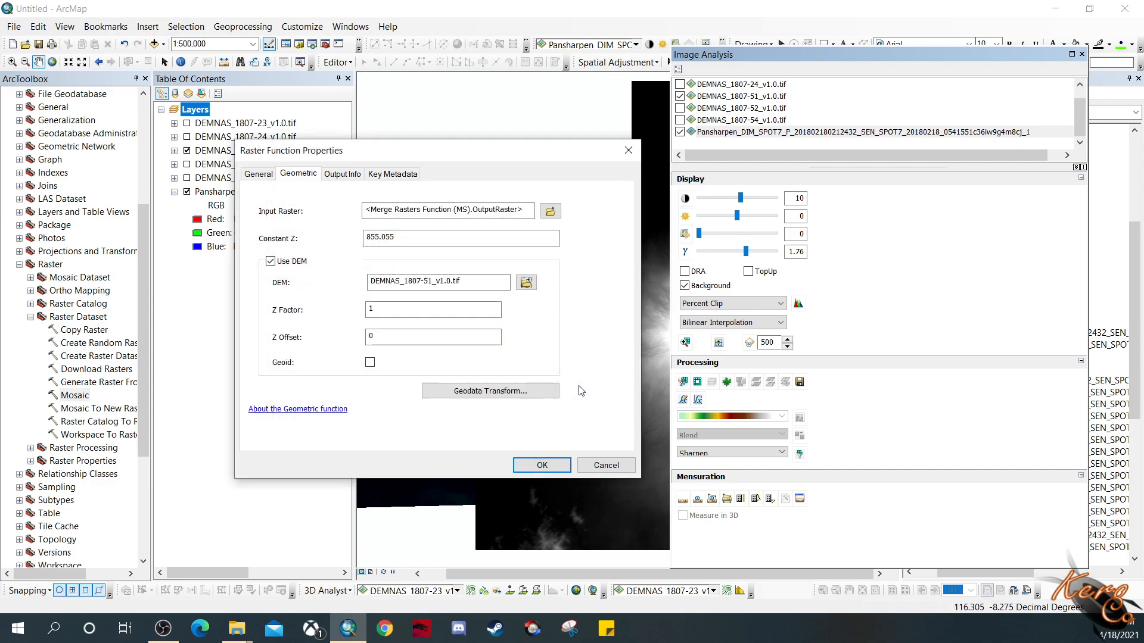
left_click(372, 364)
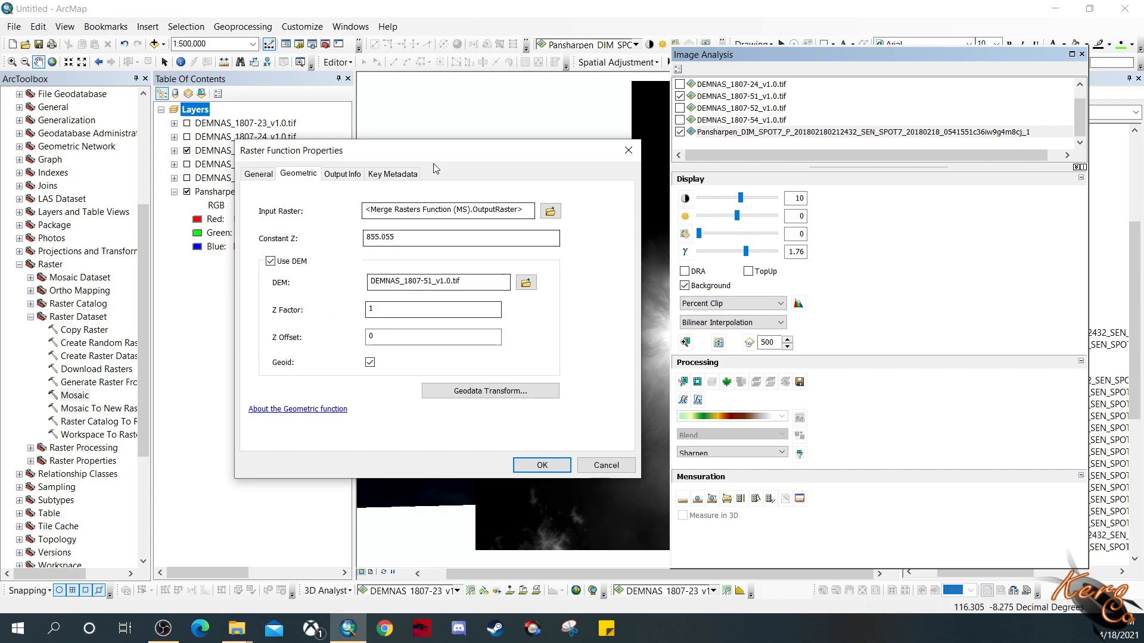
left_click_drag(434, 153, 547, 159)
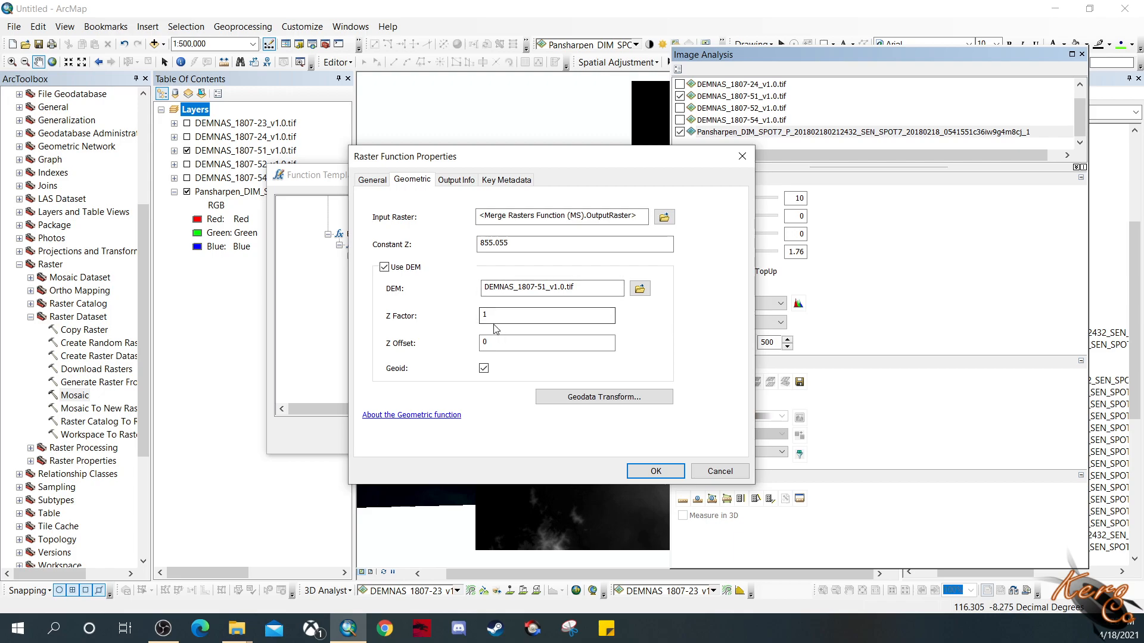
left_click(655, 471)
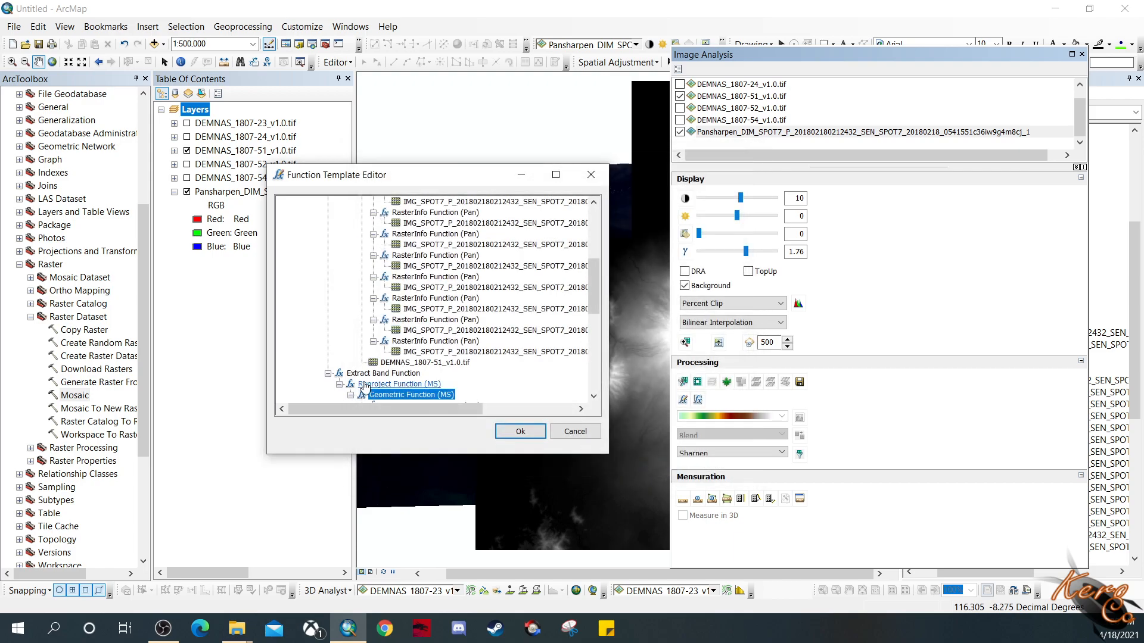
Step: Recheck the DEM and Geoid settings in the properties of the MS and Pan Geometric functions
scroll(435, 369, "down", 1)
right_click(434, 363)
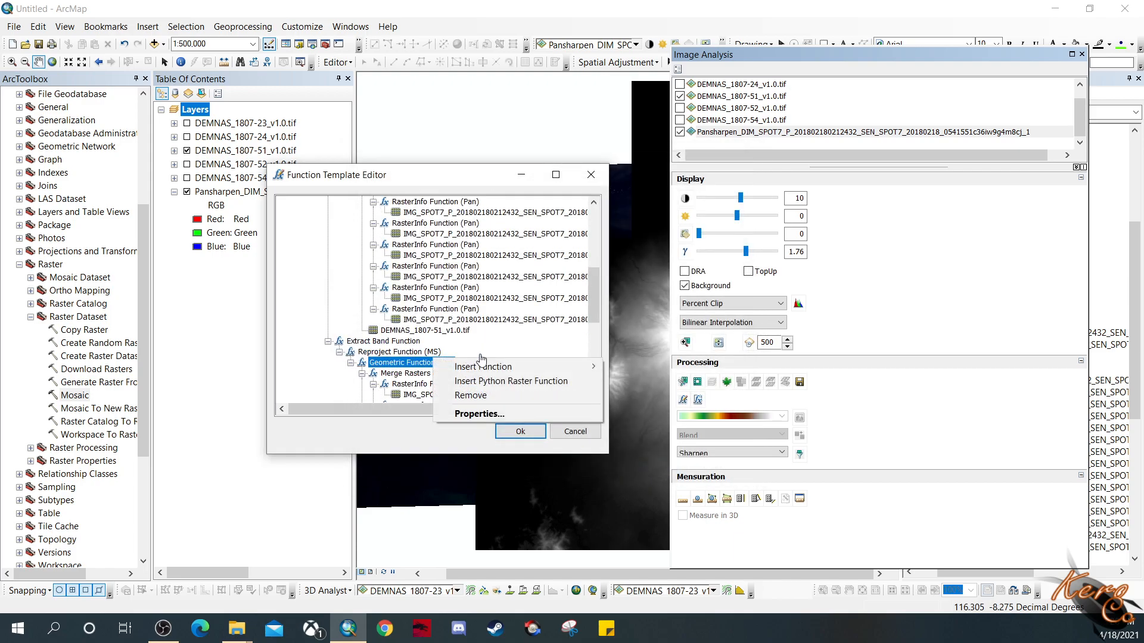
left_click(476, 414)
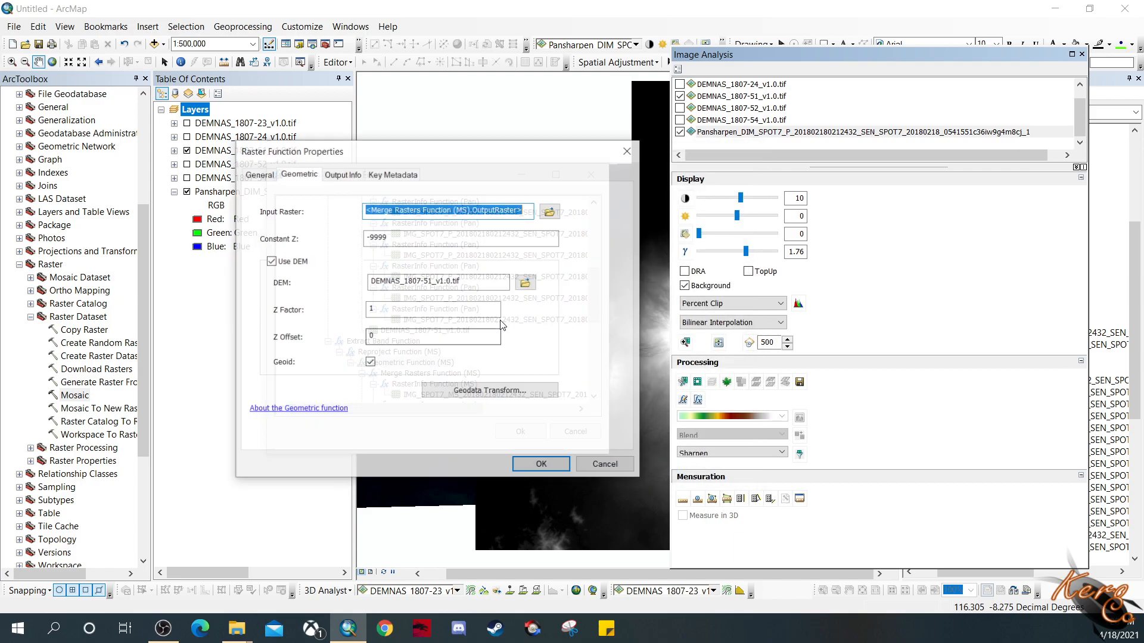
left_click(542, 465)
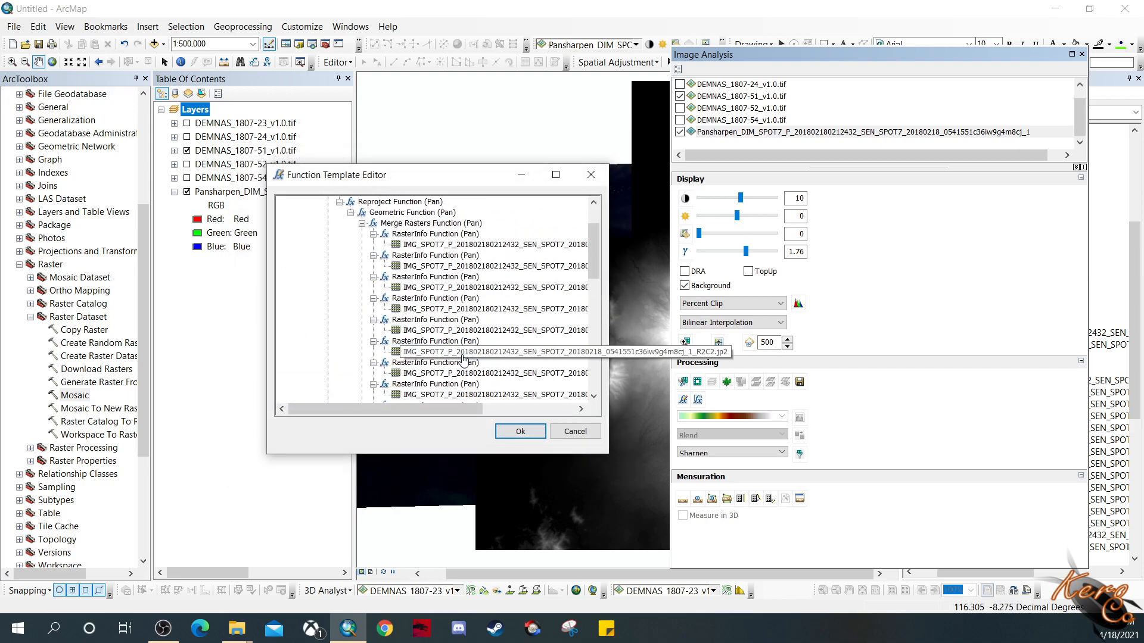
right_click(447, 265)
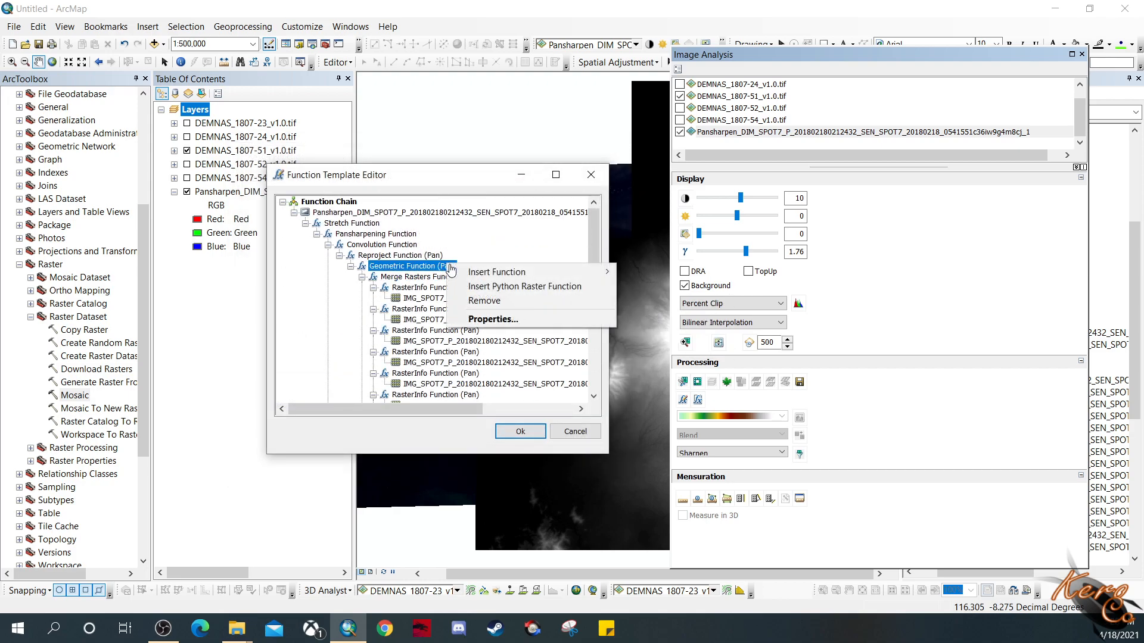
left_click(474, 317)
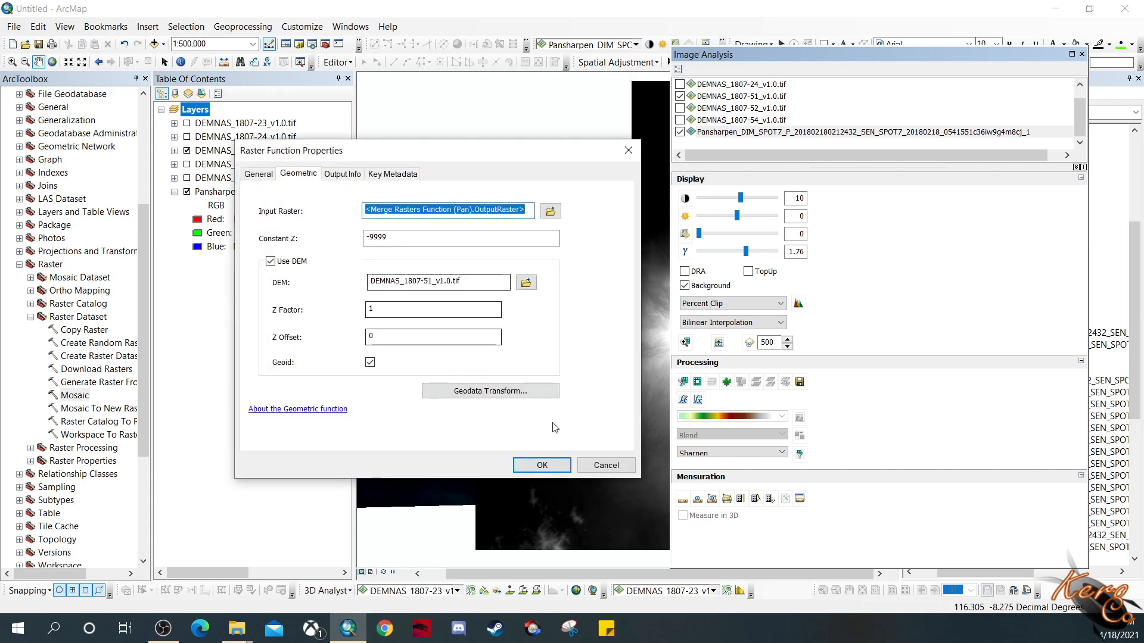
left_click(541, 465)
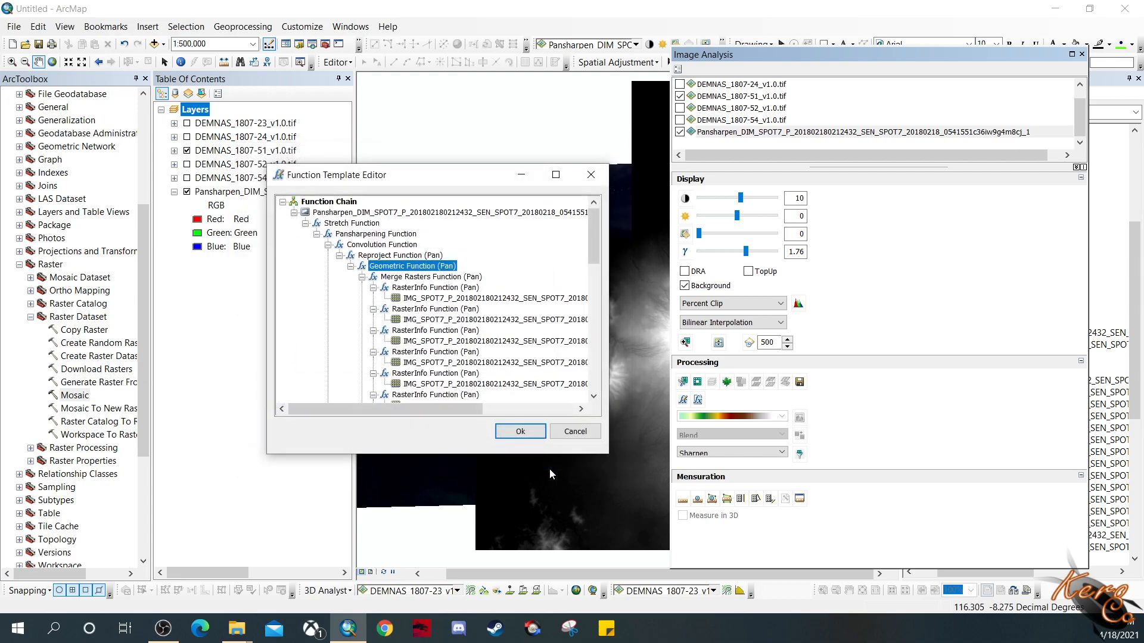
Step: Apply the edited function chain to the Pansharpen image and close the Image Analysis window
left_click(523, 435)
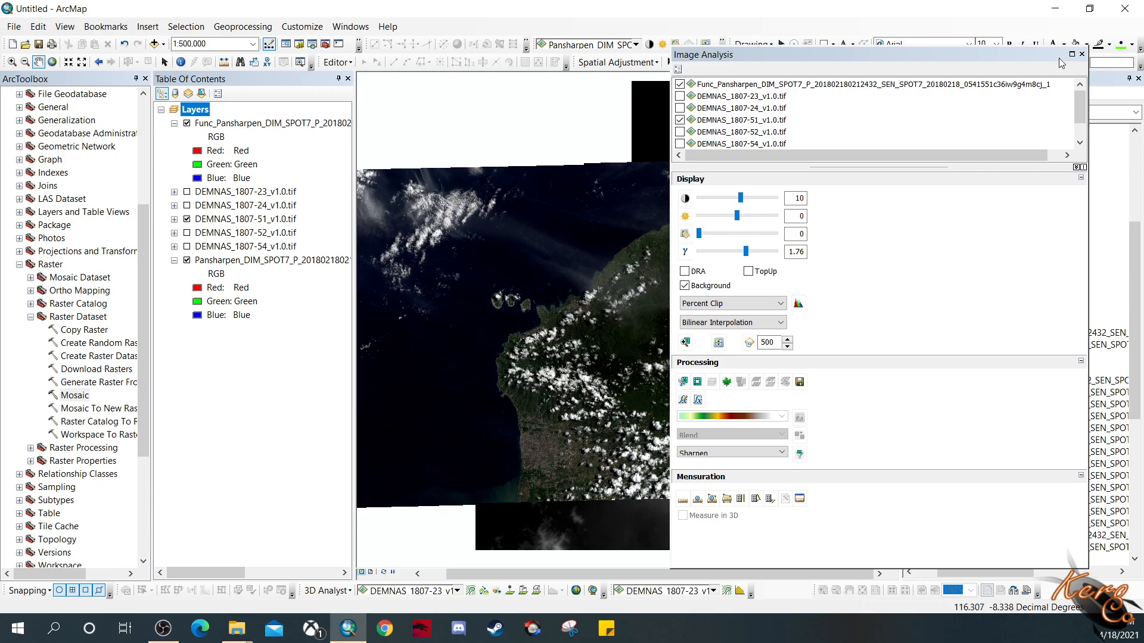
mouse_move(1041, 56)
left_mouse_down()
mouse_move(1021, 105)
mouse_move(1059, 69)
mouse_move(1016, 65)
mouse_move(1043, 62)
left_mouse_up()
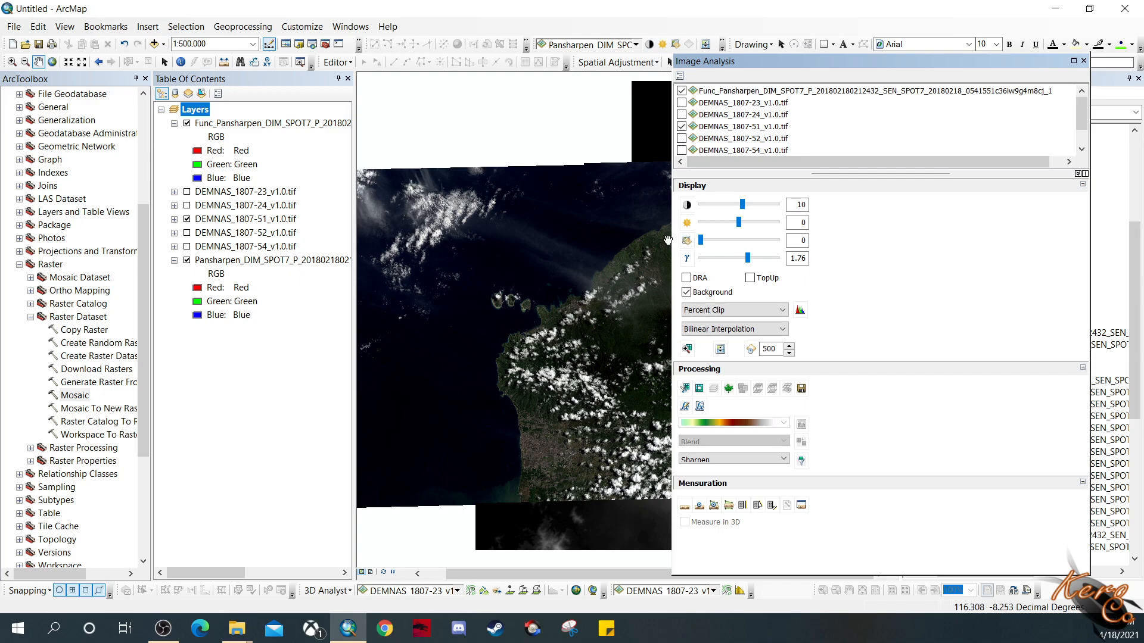
left_click(1084, 60)
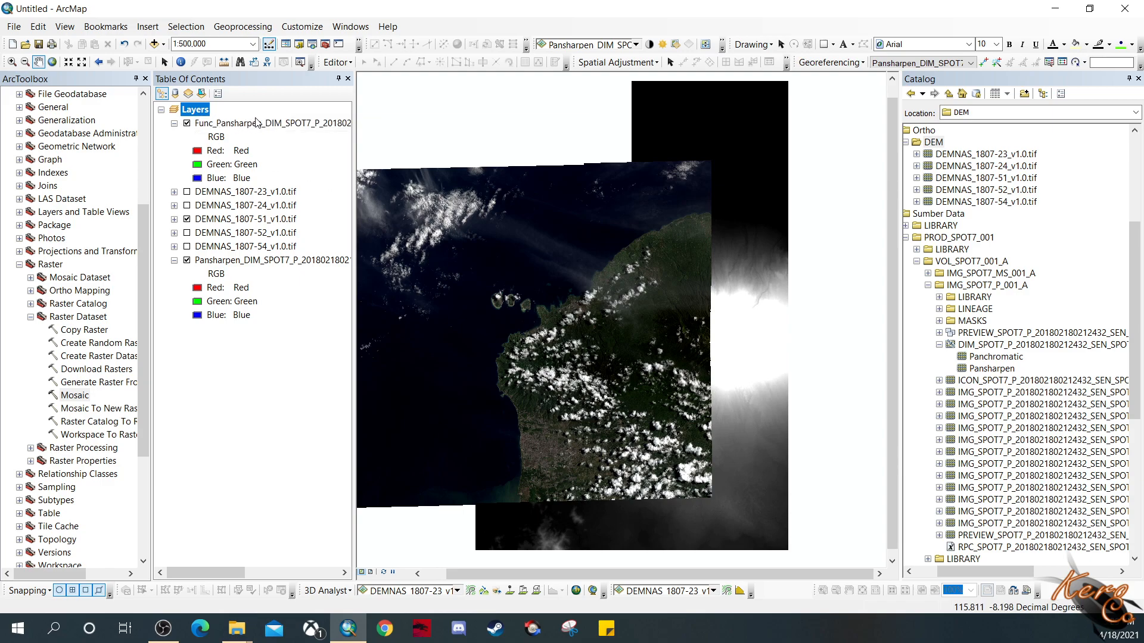
Step: Hide the DEMNAS_1807-51 layer and inspect the orthorectified Func_Pansharpen image along the coast at 1:60,000
left_click(234, 124)
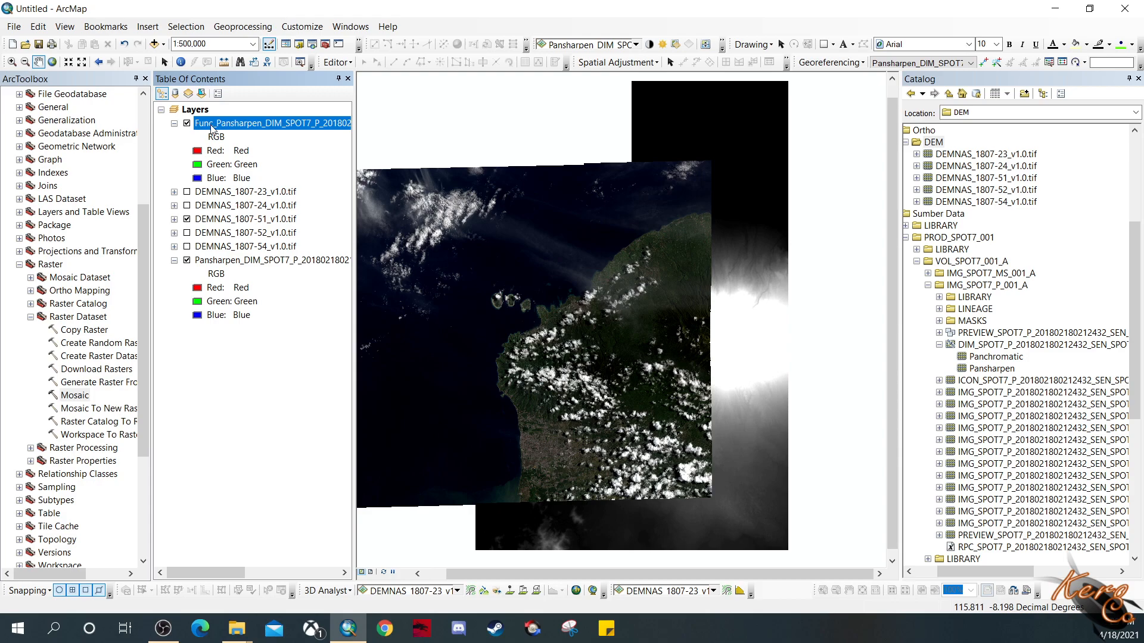
scroll(534, 438, "up", 1)
scroll(535, 438, "down", 10)
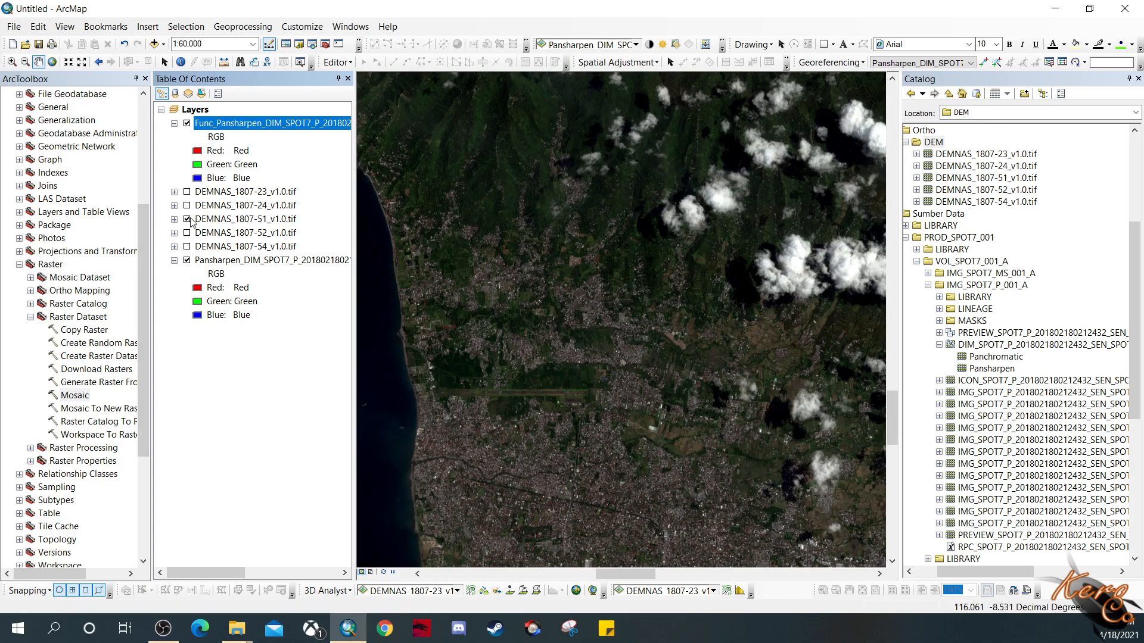
left_click(186, 219)
left_click_drag(540, 337, 695, 288)
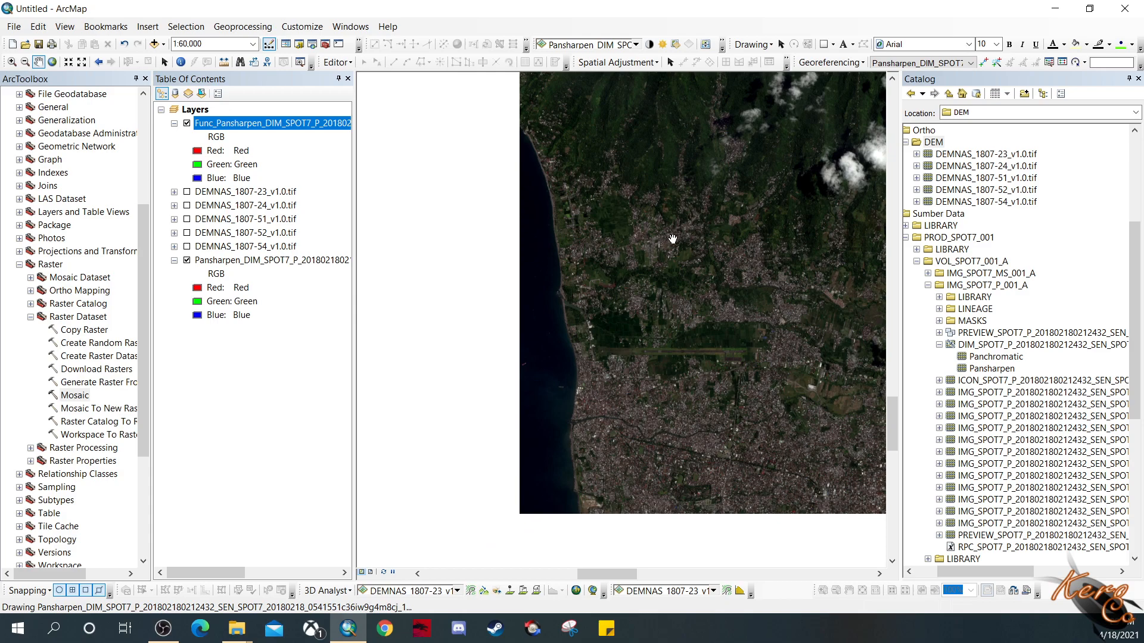
Step: Inspect the orthorectified Func_Pansharpen image around the reef-fringed headland and bay at 1:20,000
left_click_drag(643, 92, 652, 381)
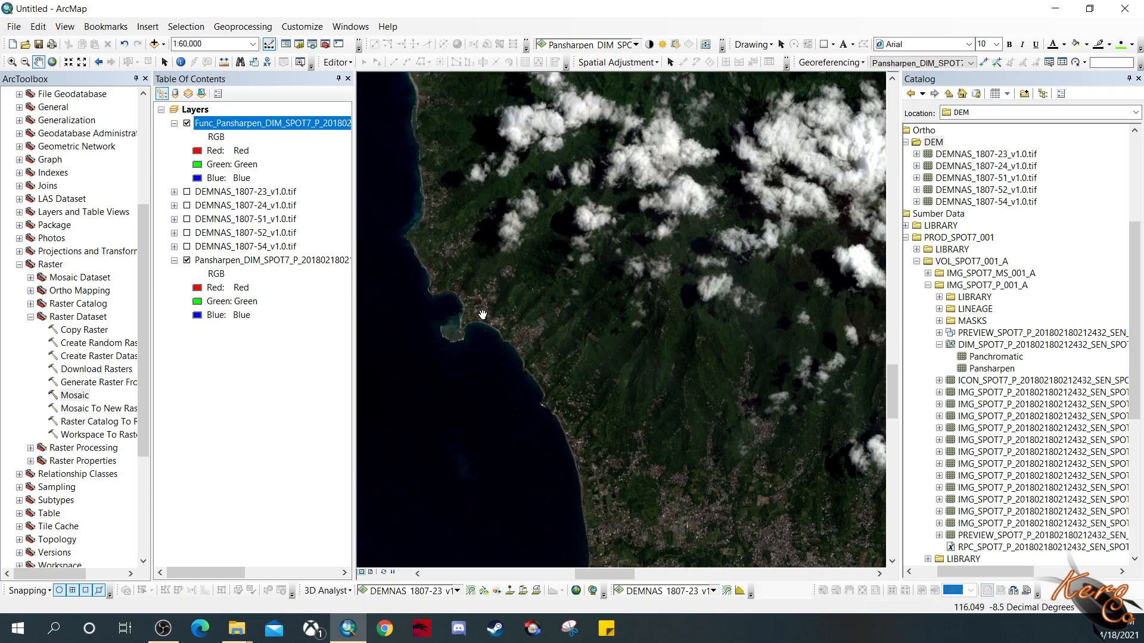
scroll(483, 314, "up", 3)
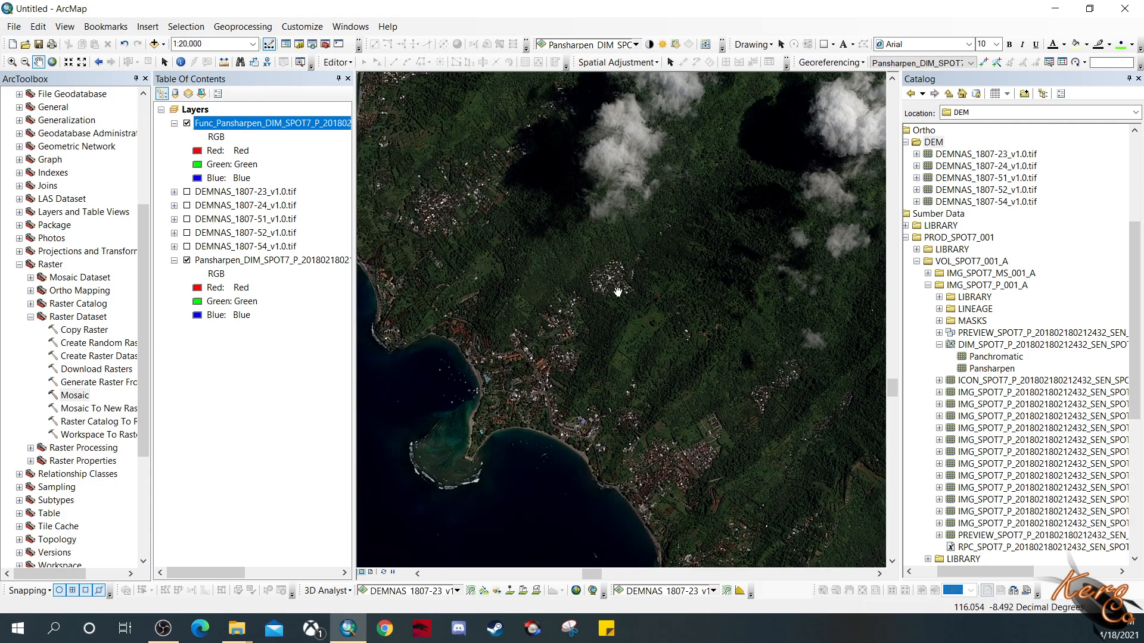
left_click_drag(609, 376, 674, 395)
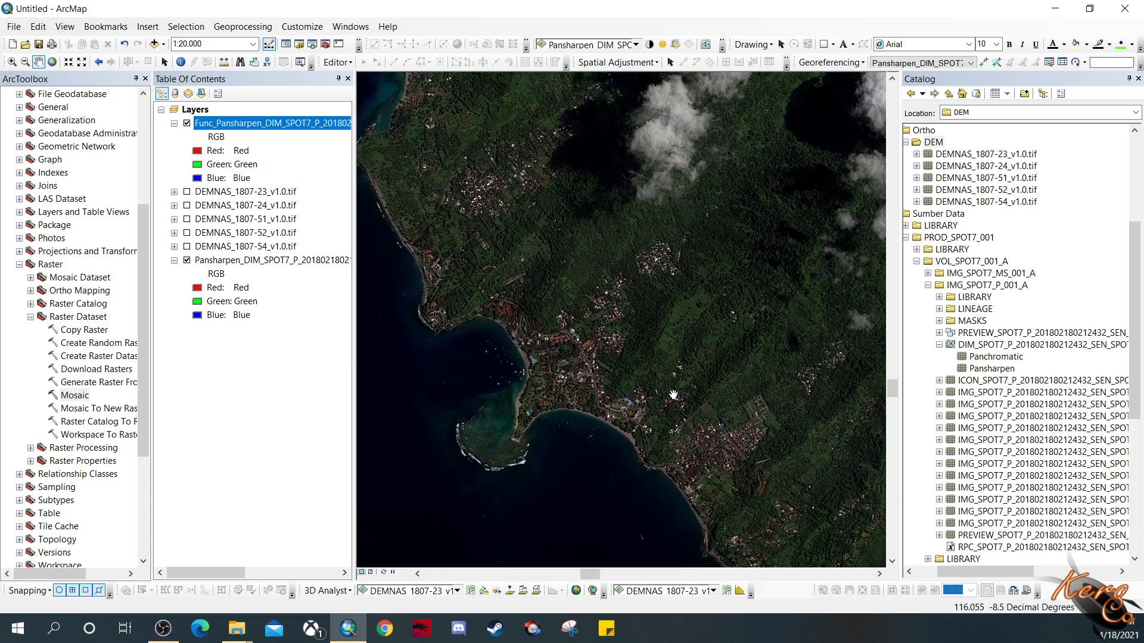
Step: Locate the contents of RBI25K_BALI_NUSATENGGARA_2017.gdb in the RBI_25K_BALI_NT 2017 folder under the 2019 assistance data connection
left_click_drag(899, 365, 882, 371)
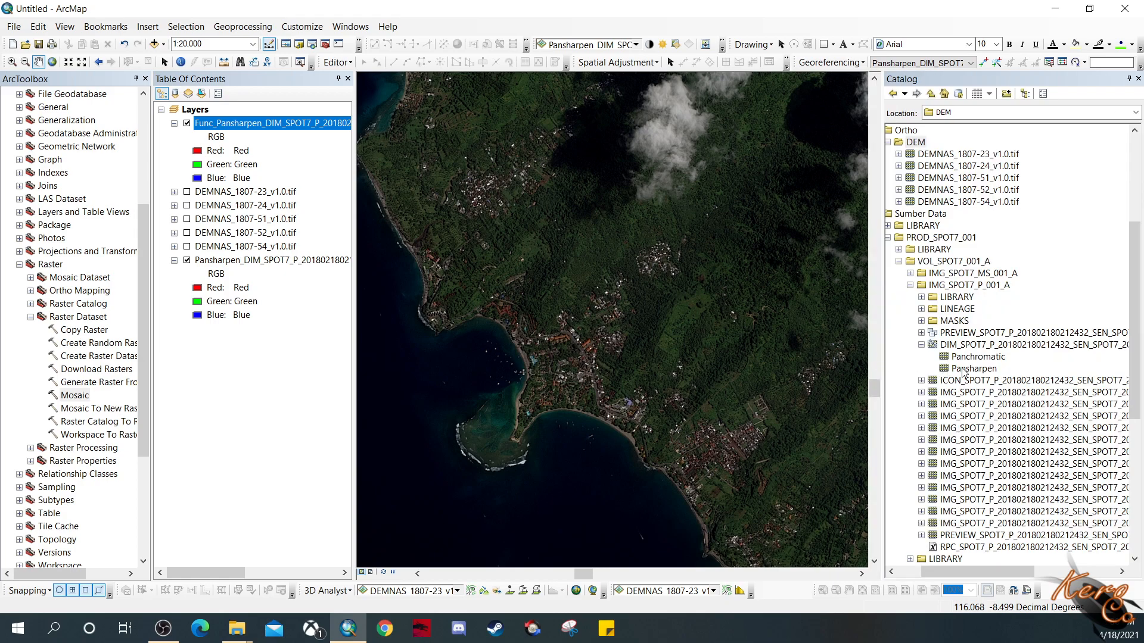
scroll(963, 370, "up", 3)
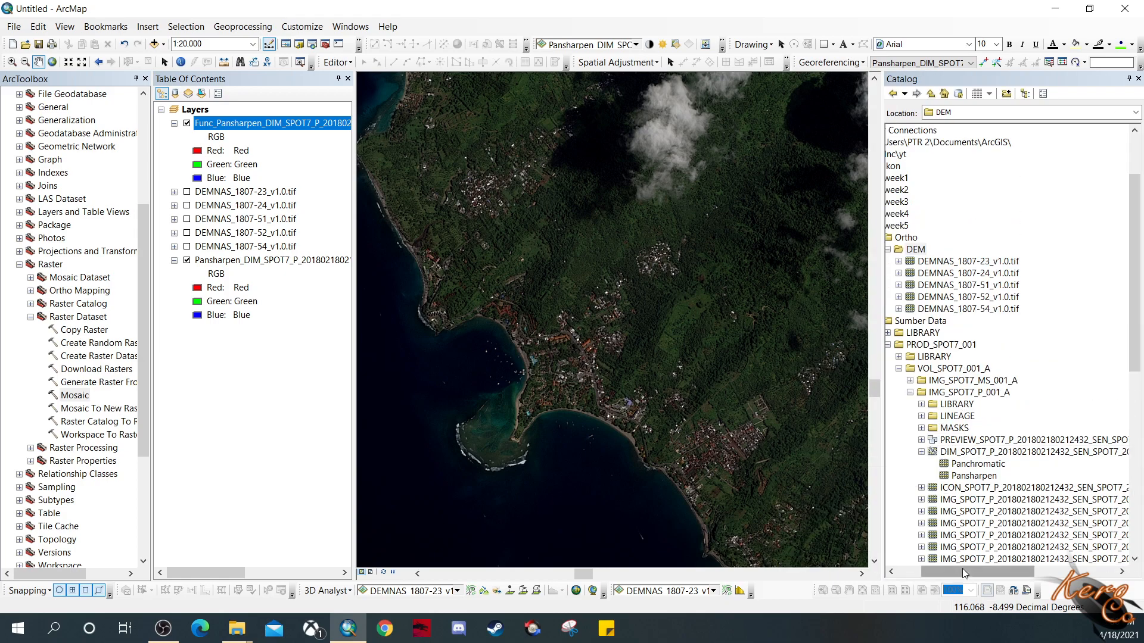
left_click_drag(963, 569, 940, 571)
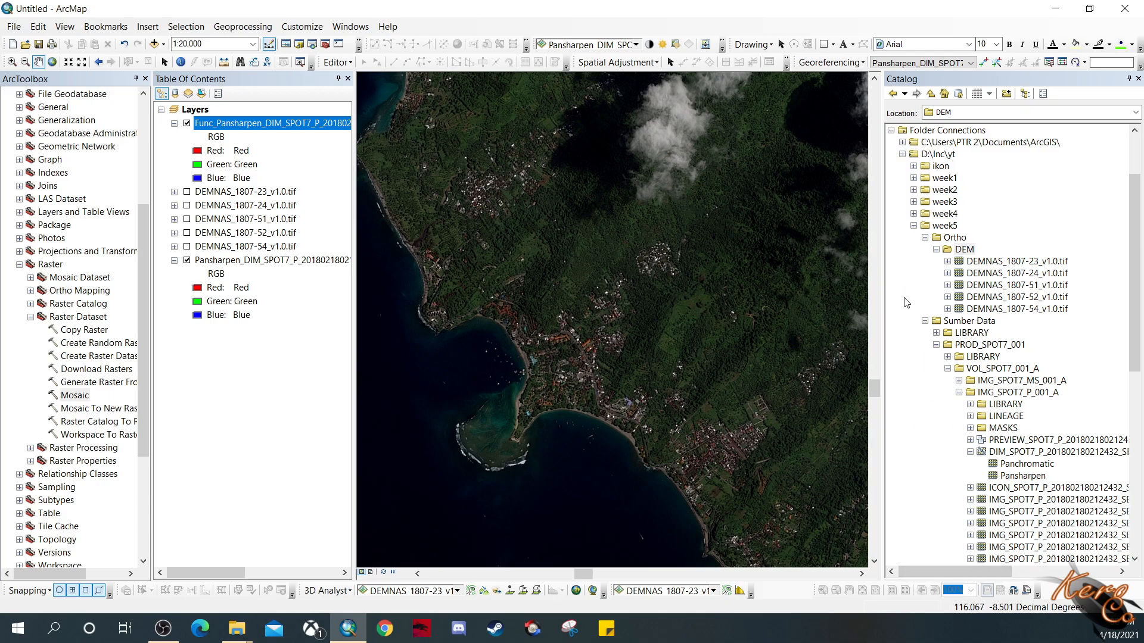
scroll(906, 303, "down", 10)
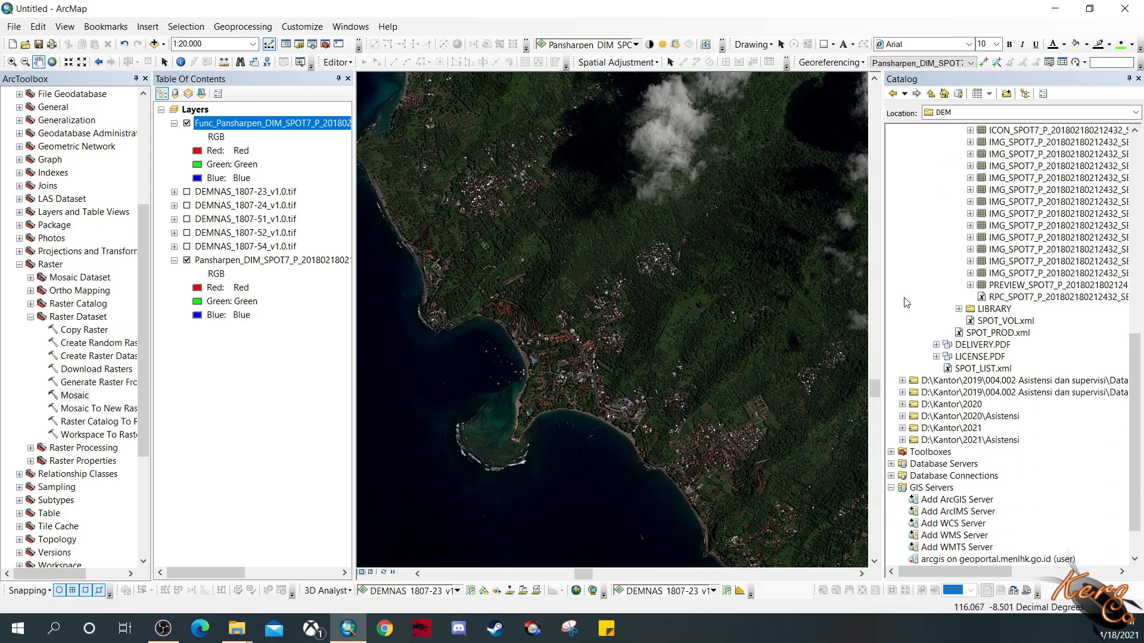
scroll(906, 303, "down", 1)
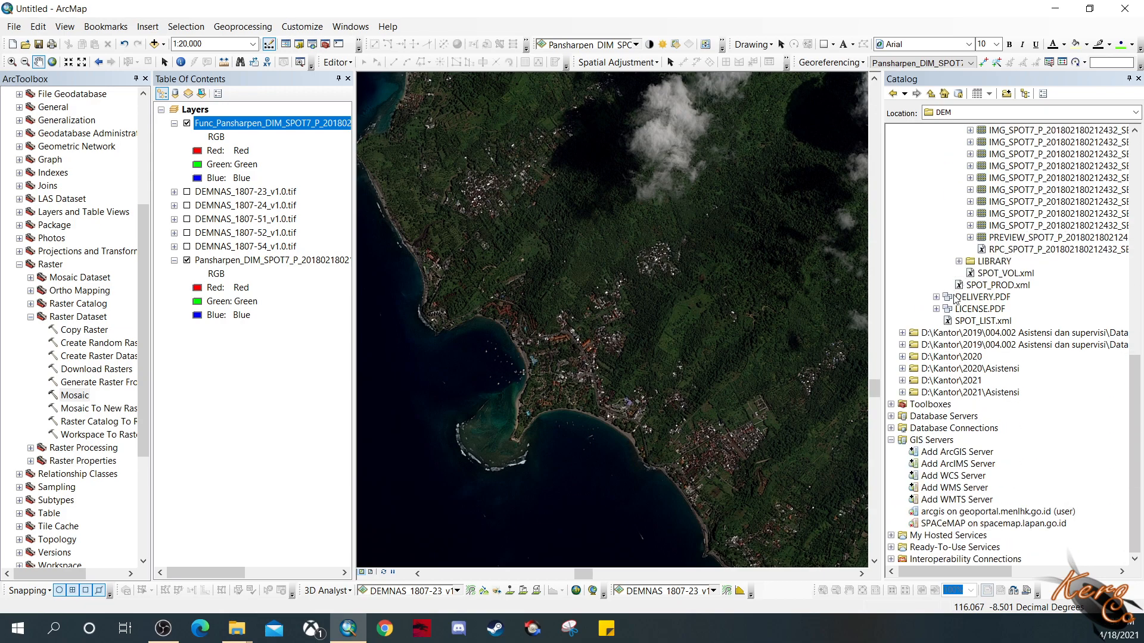
left_click(902, 333)
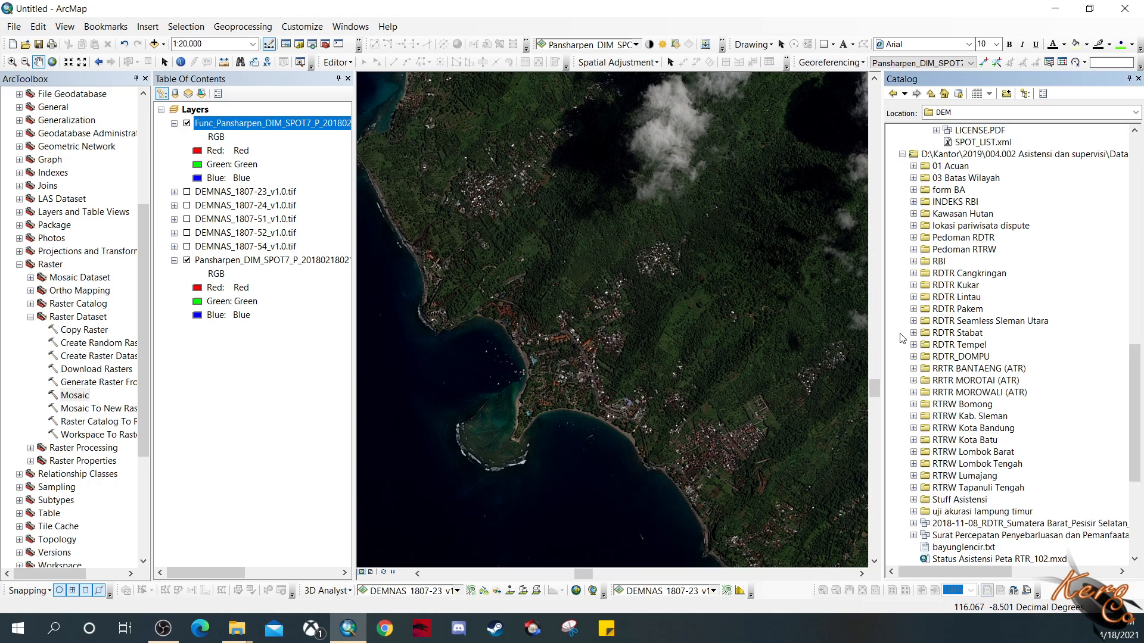
left_click(914, 261)
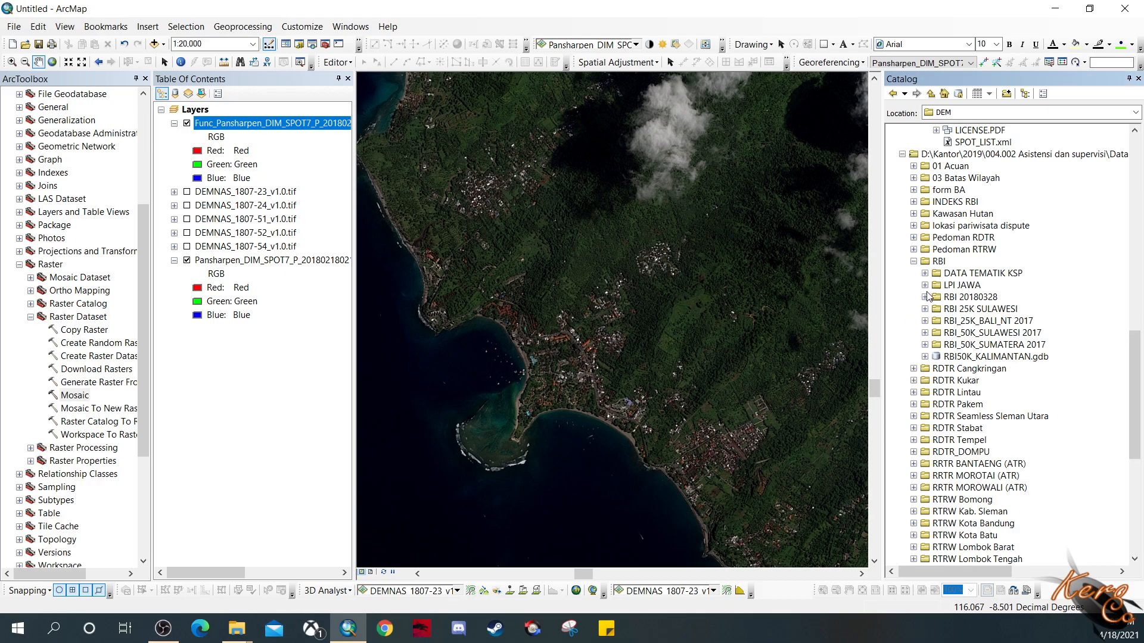
left_click(926, 321)
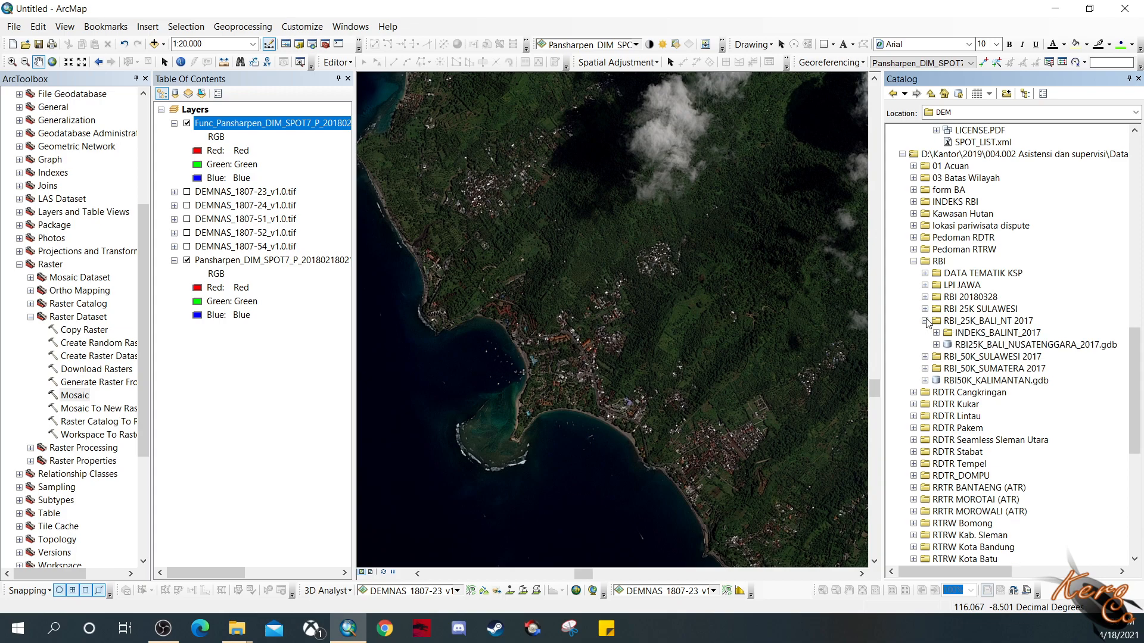
left_click(936, 346)
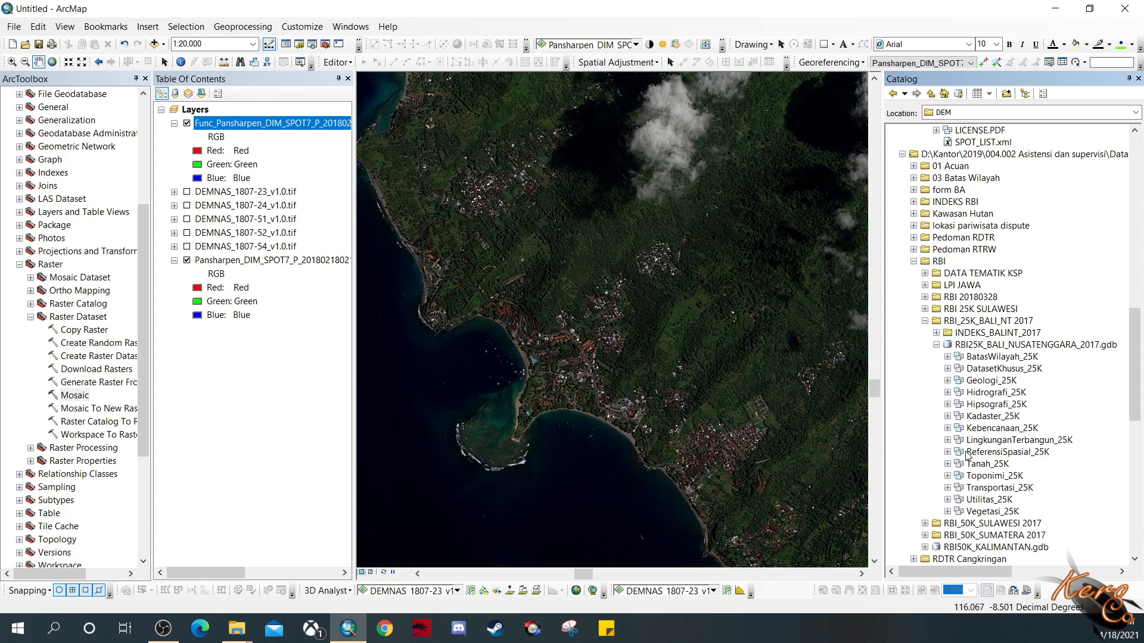
Step: Add the JALAN_LN_25K road lines from the Transportasi_25K dataset to the map above the imagery layers
left_click(947, 487)
scroll(1053, 398, "down", 2)
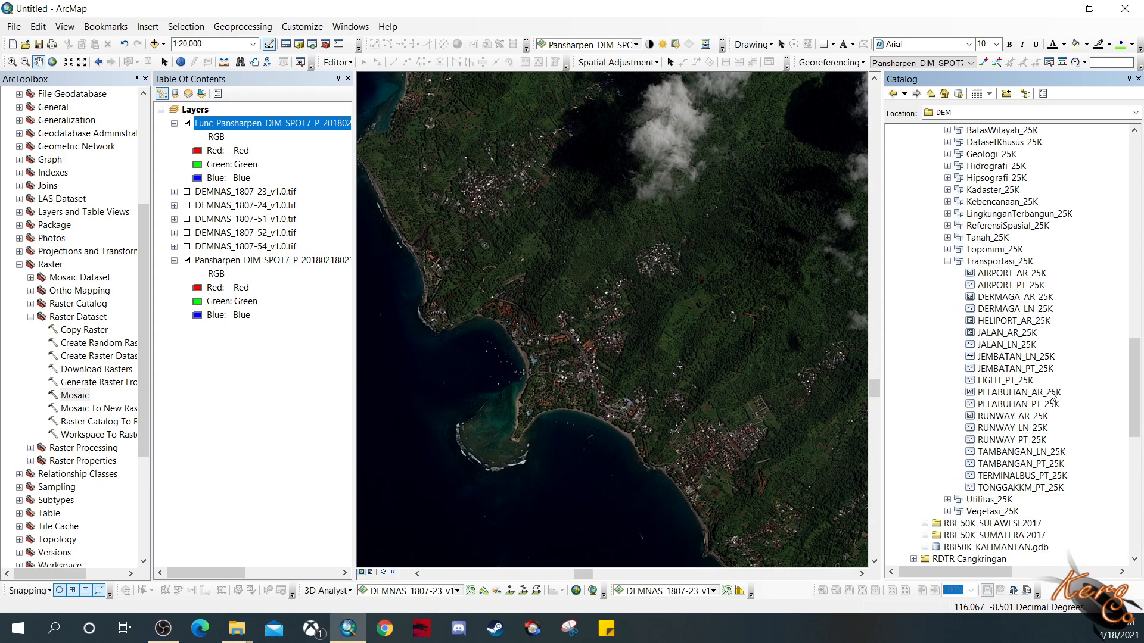
left_click(1006, 346)
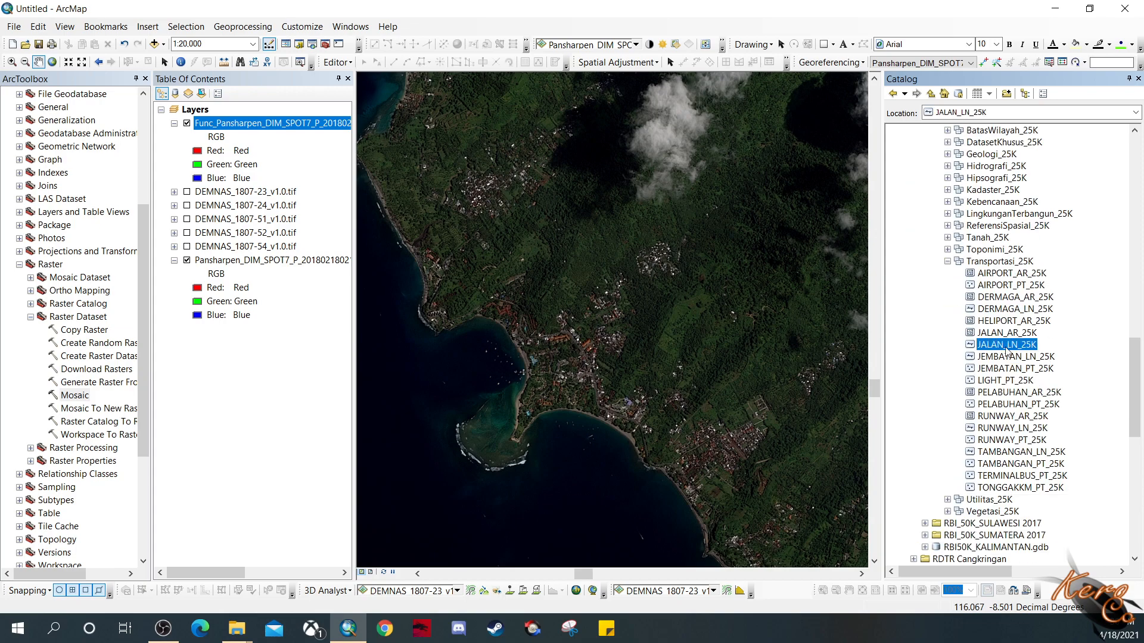
left_click_drag(1007, 348, 268, 111)
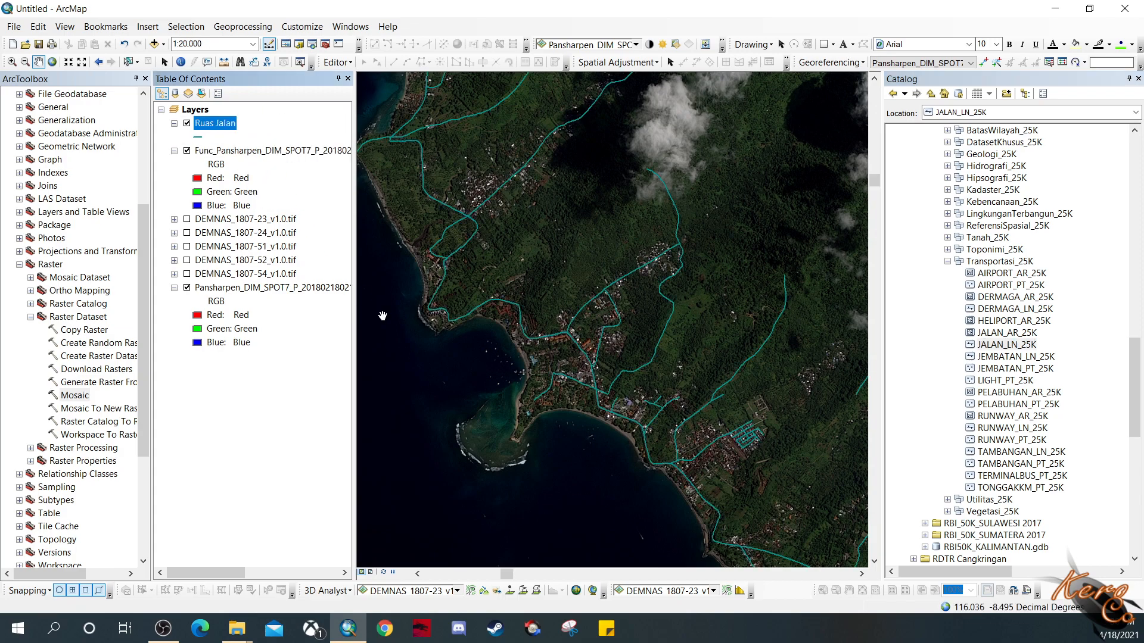
Step: Symbolize the Ruas Jalan roads with a thick red line and hide the Func_Pansharpen layer
left_click(198, 137)
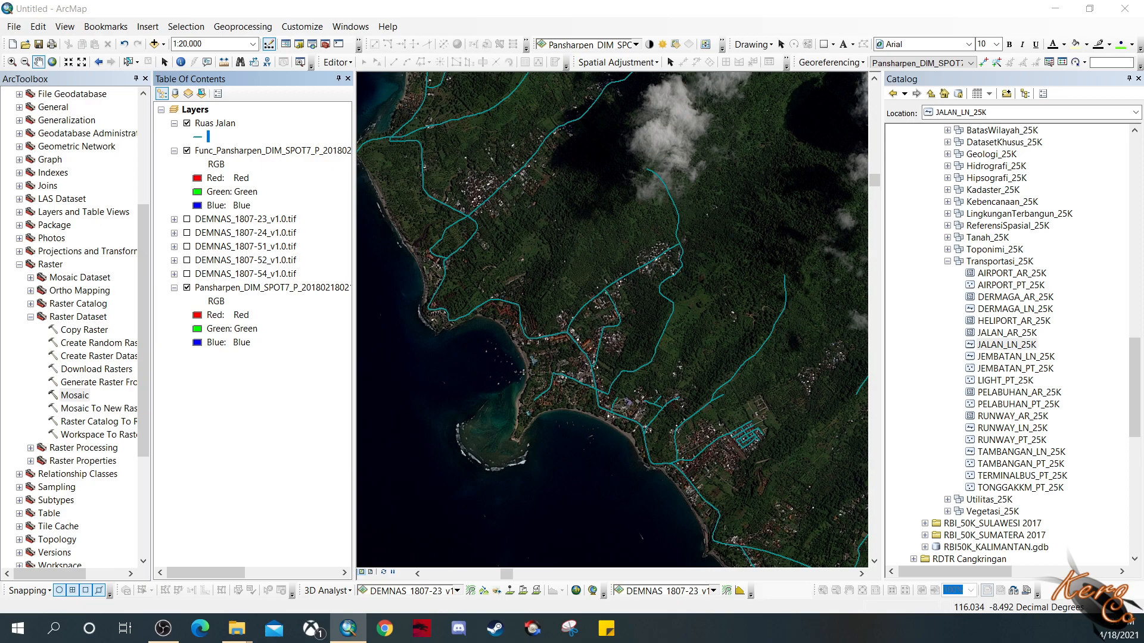
left_click(527, 424)
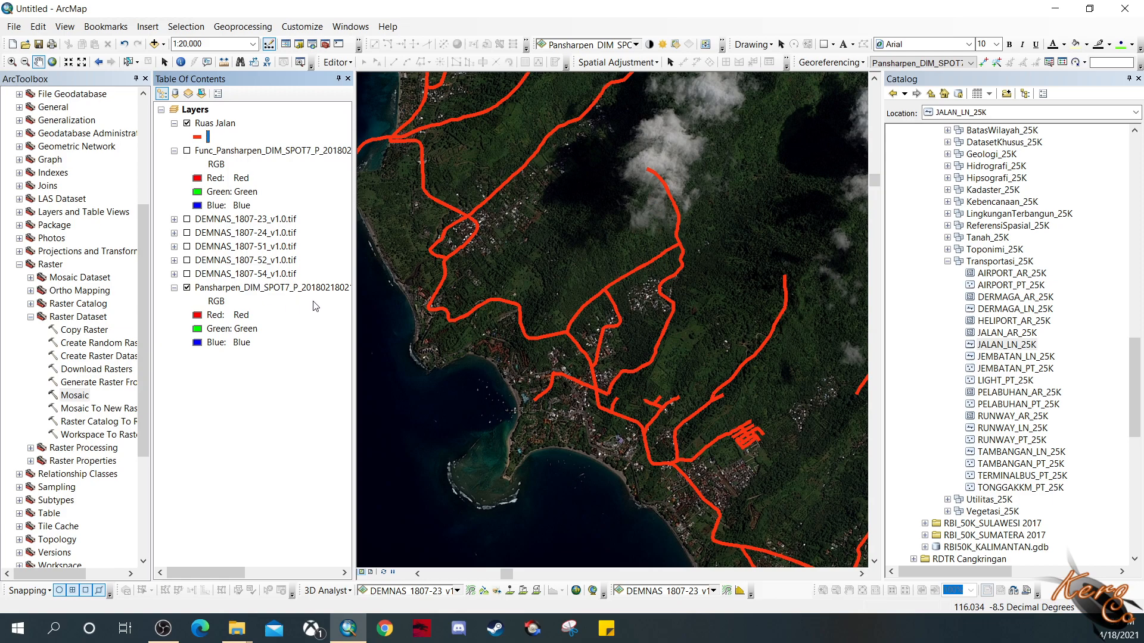
left_click_drag(355, 280, 372, 280)
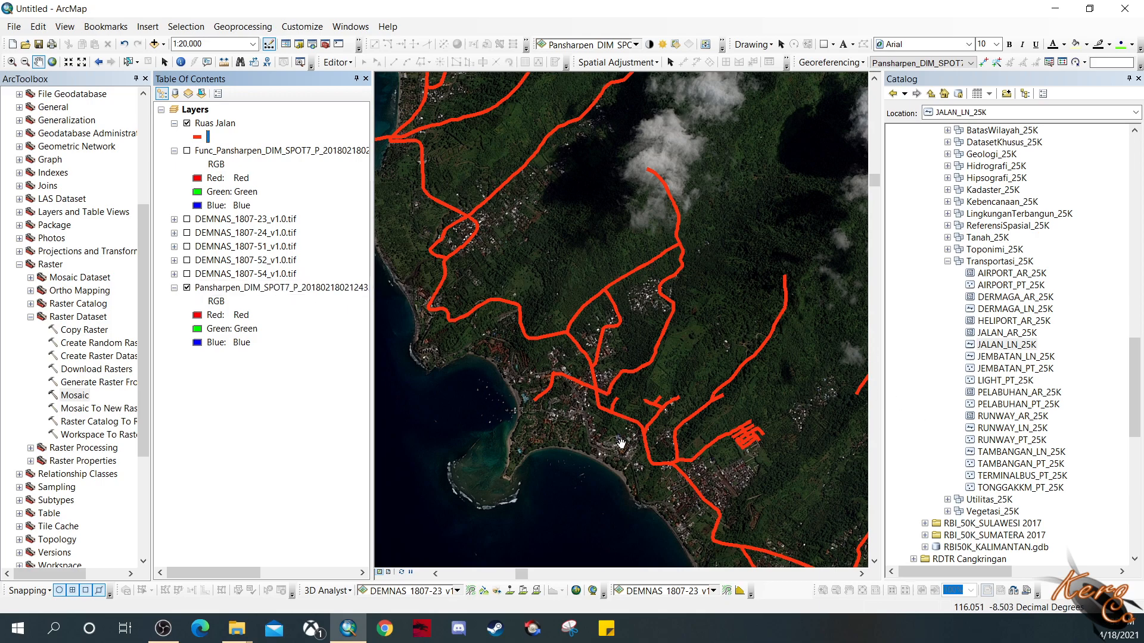
Step: Compare the red roads with the original and orthorectified images along the coast at 1:10,000 and 1:20,000, with Func_Pansharpen shown again
scroll(625, 444, "up", 1)
scroll(625, 444, "up", 2)
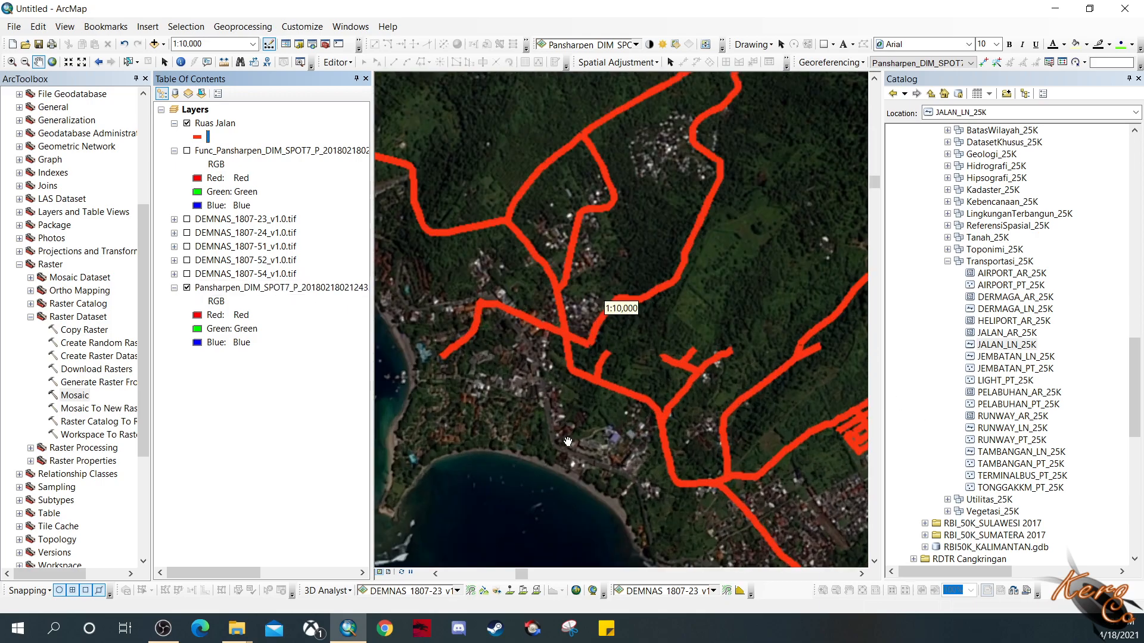
left_click_drag(595, 463, 680, 433)
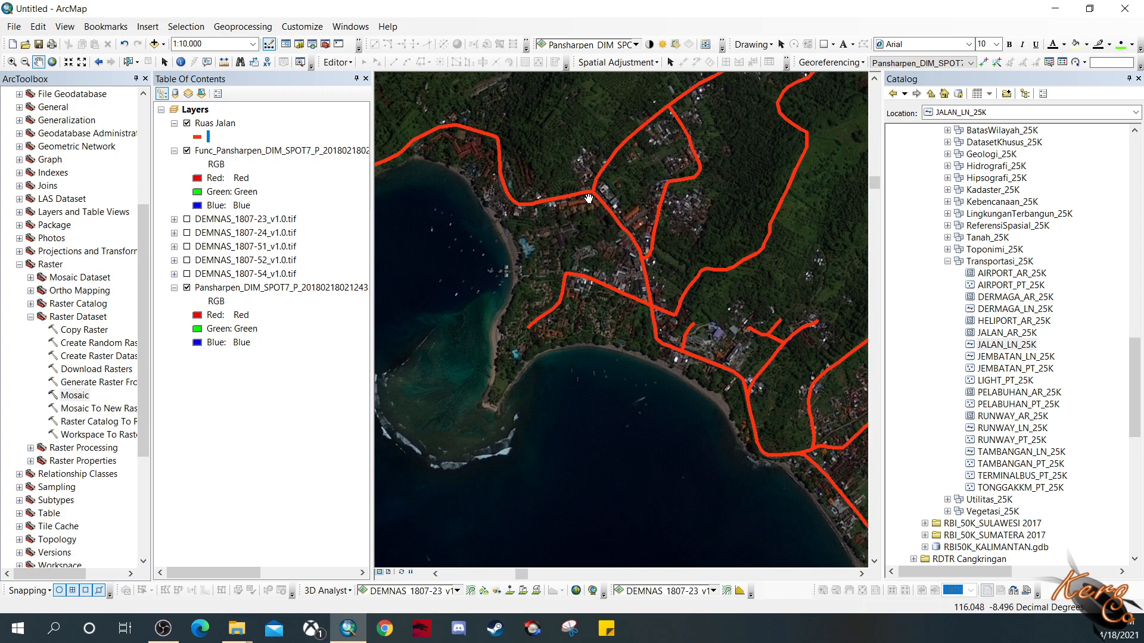
left_click_drag(791, 437, 608, 401)
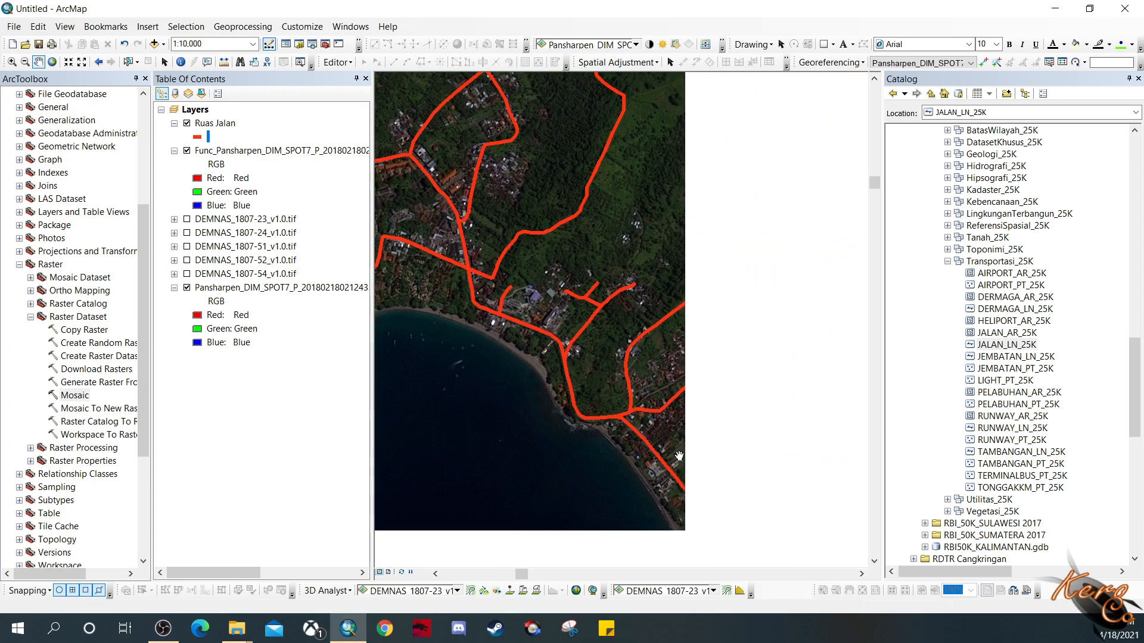
left_click_drag(747, 518, 606, 358)
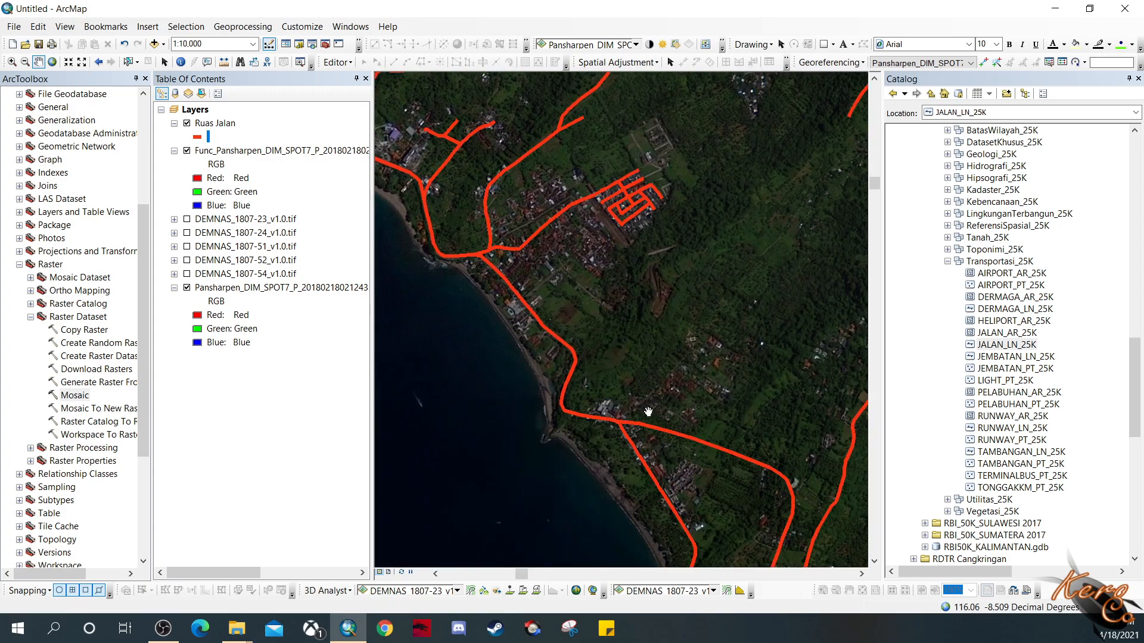
scroll(647, 412, "up", 3)
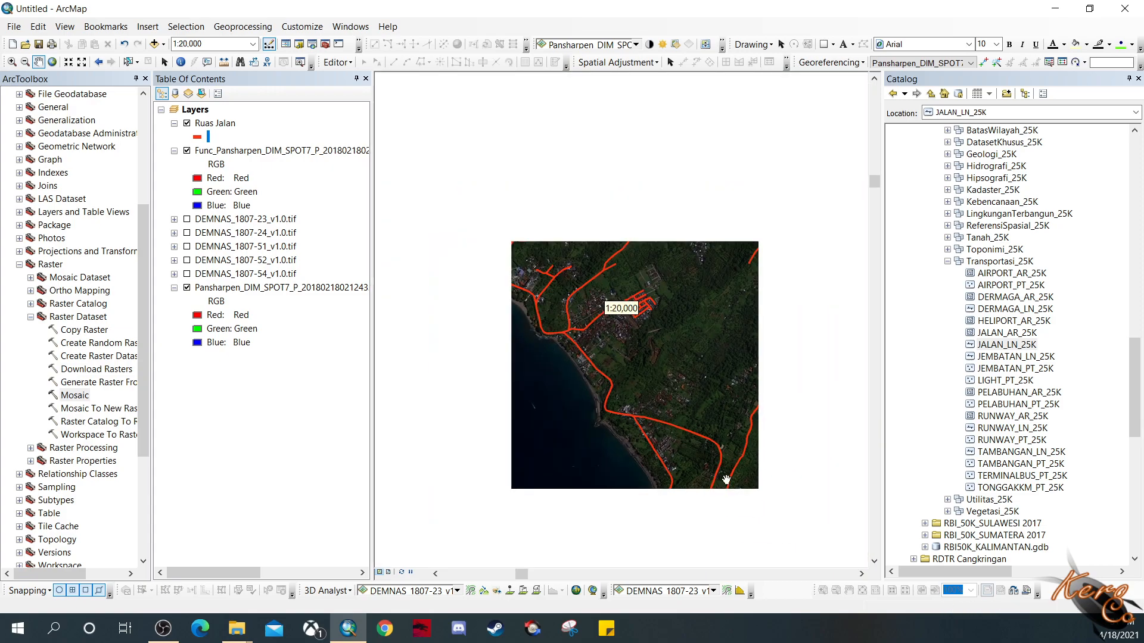
left_click_drag(747, 517, 574, 264)
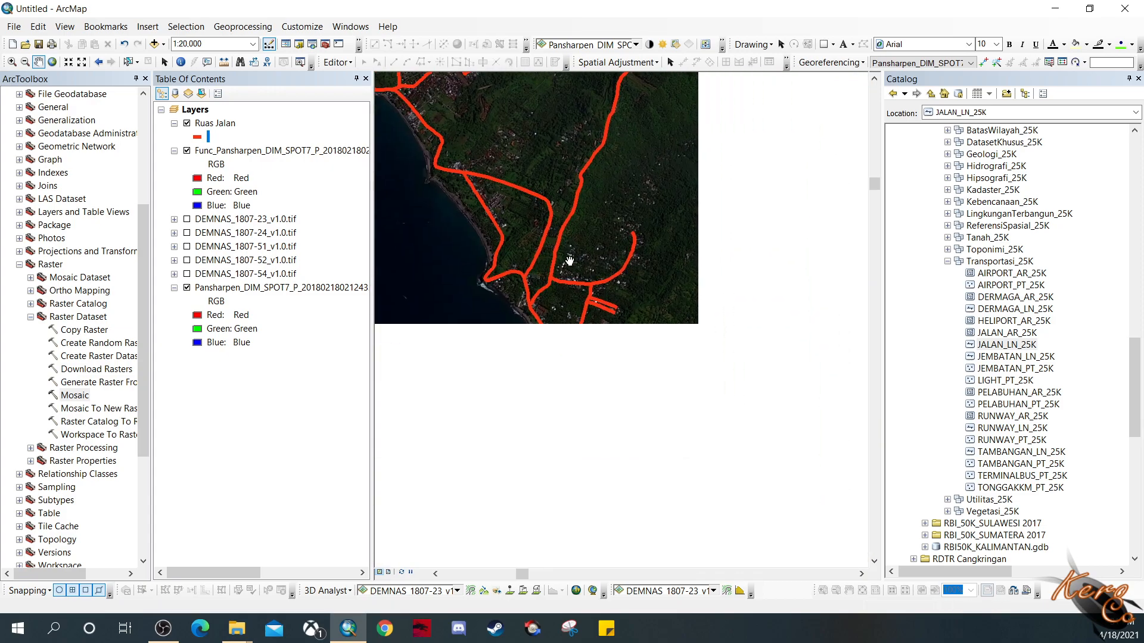
left_click_drag(717, 479, 604, 384)
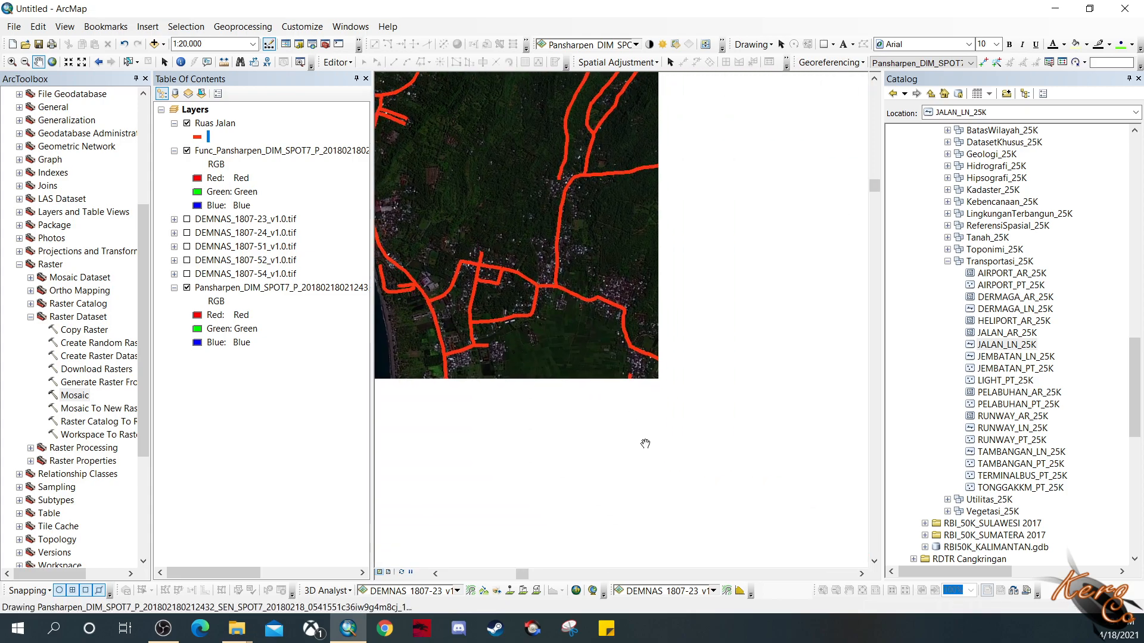
left_click_drag(645, 518, 610, 393)
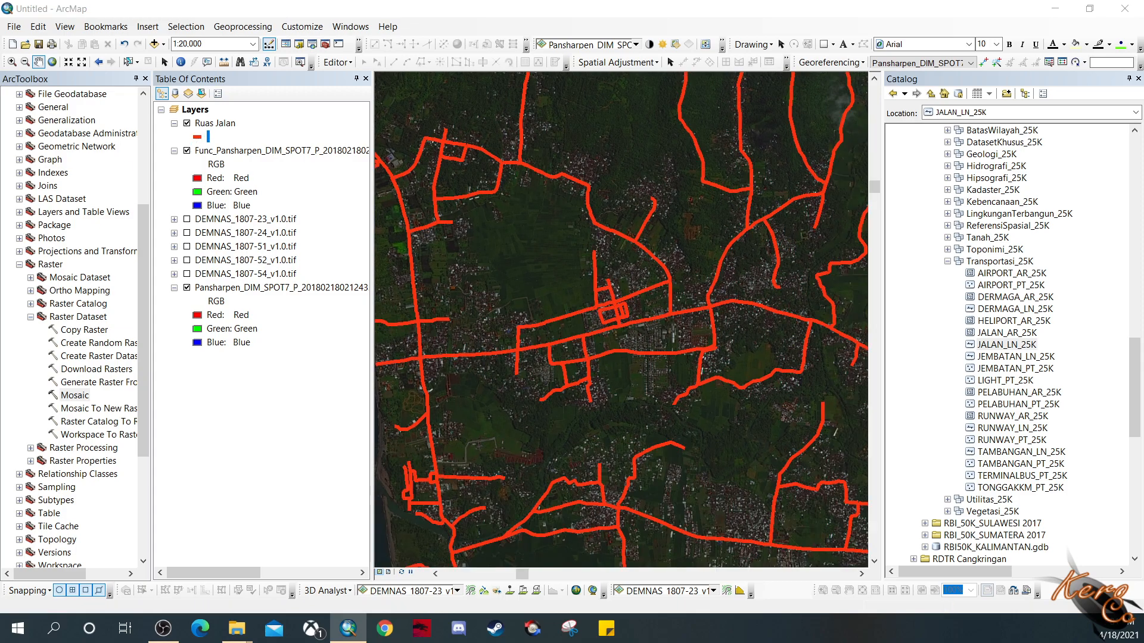
Step: Make the red Ruas Jalan line thinner and check its fit to the roads in the orthorectified image at 1:5,000
left_click(324, 420)
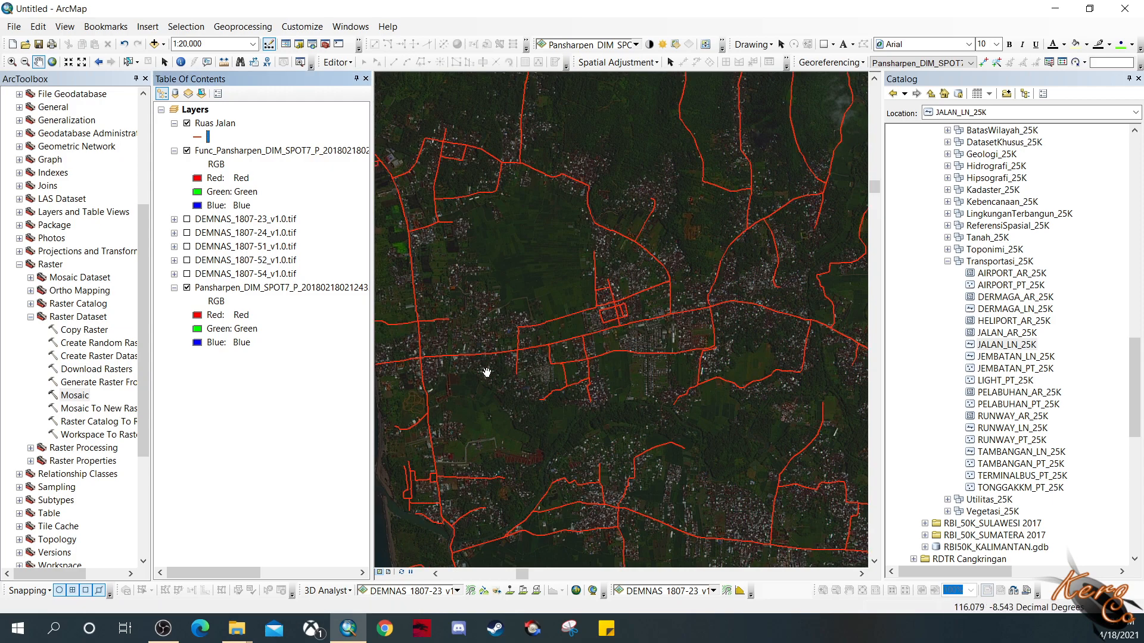
left_click_drag(429, 378, 555, 371)
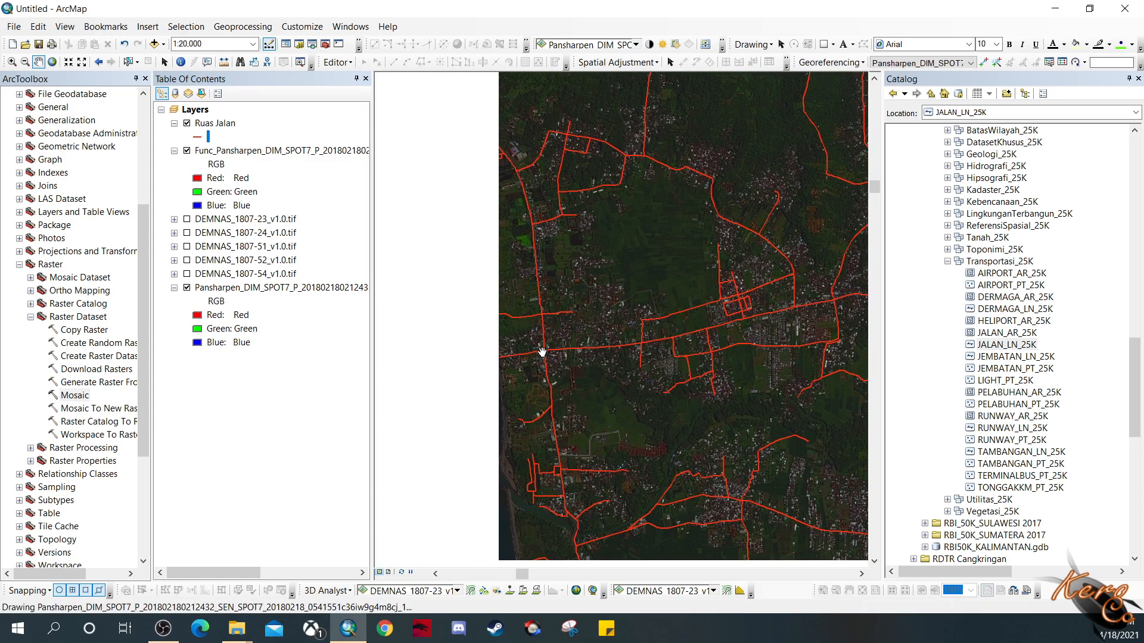
scroll(542, 352, "up", 3)
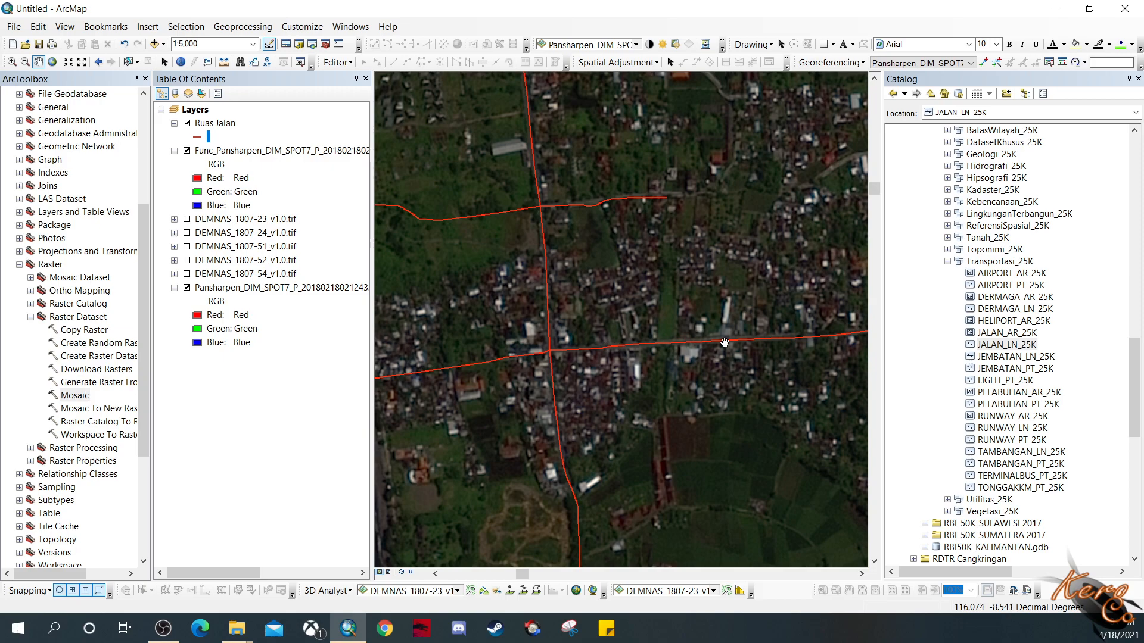
left_click_drag(760, 470, 794, 206)
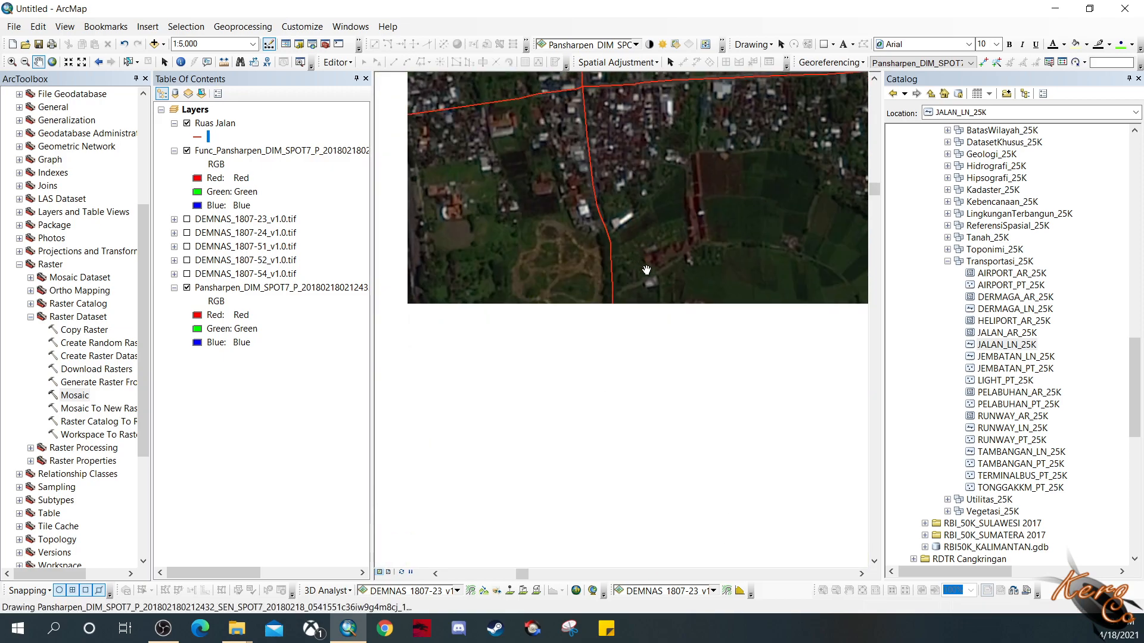
left_click_drag(739, 458, 668, 228)
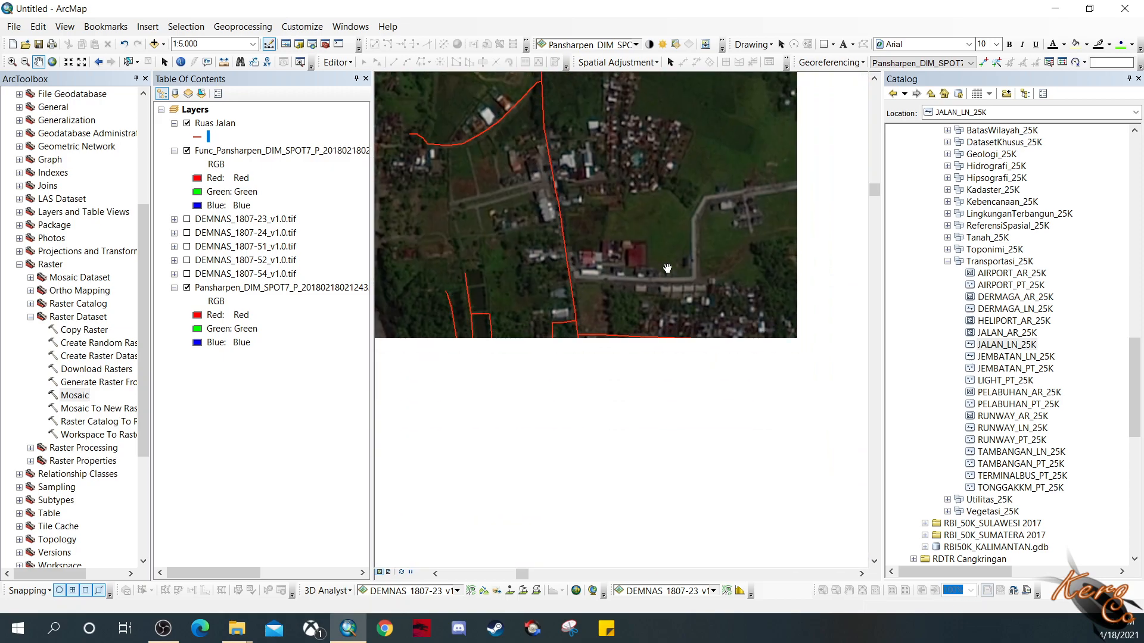
Step: Hide Func_Pansharpen and check the road lines against the original Pansharpen image near the river mouth at 1:8,000
scroll(688, 440, "down", 3)
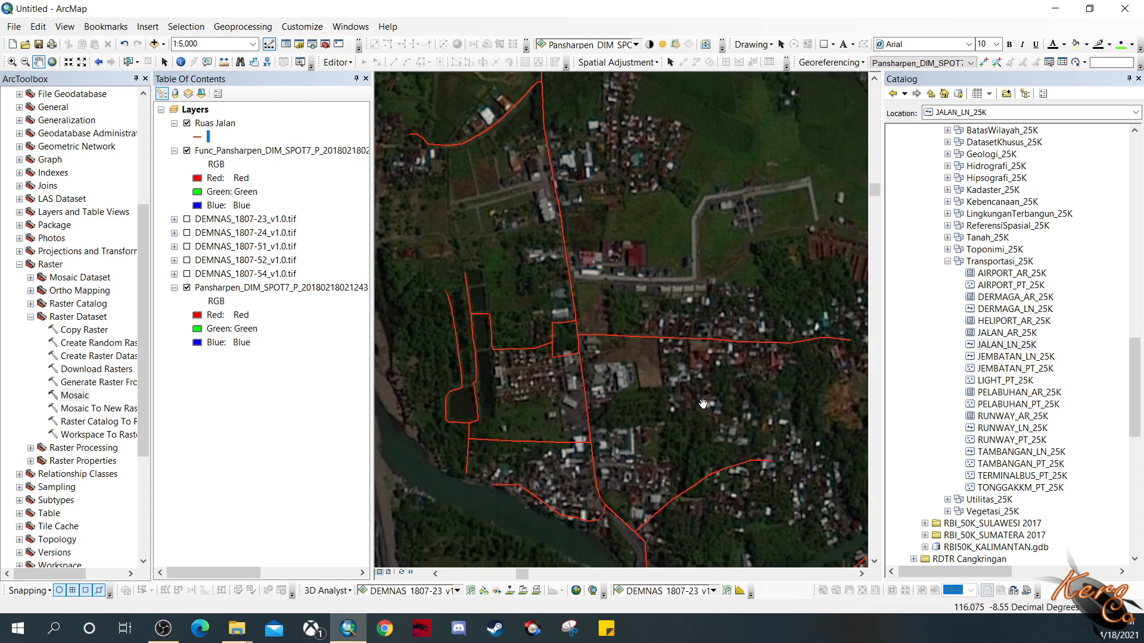
scroll(695, 398, "down", 1)
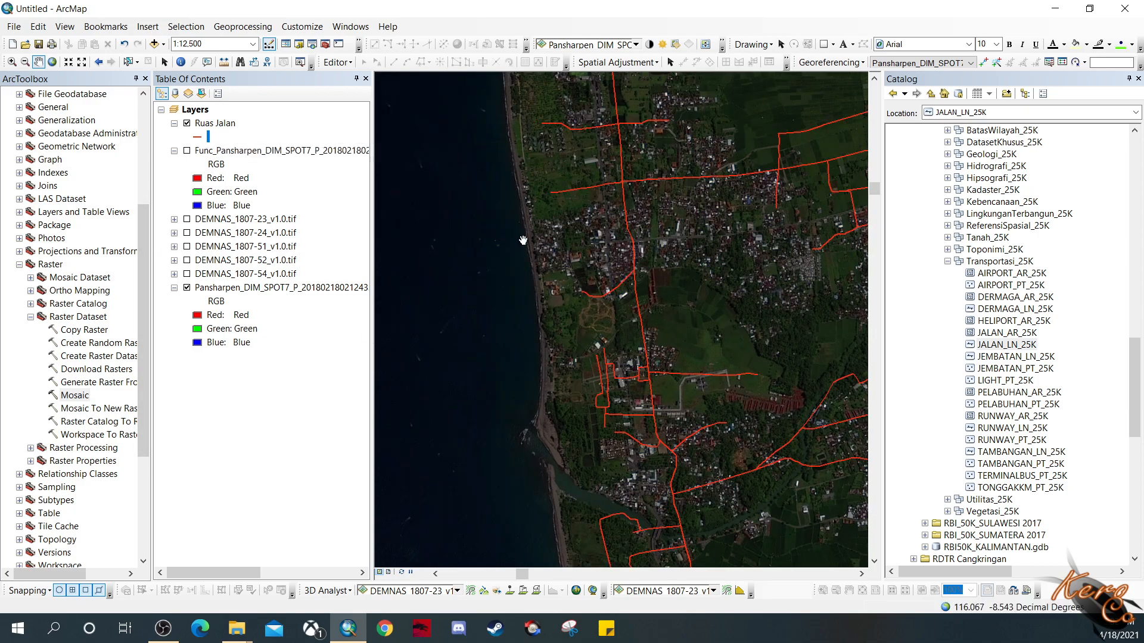
scroll(666, 226, "up", 2)
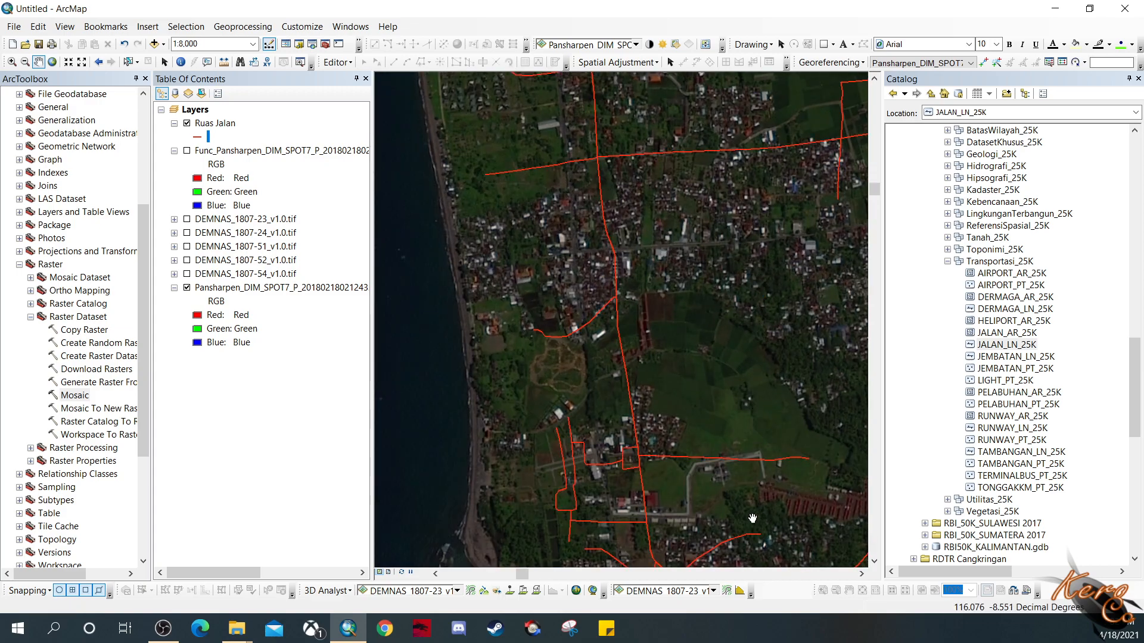
left_click_drag(752, 528, 395, 355)
left_click_drag(571, 455, 893, 347)
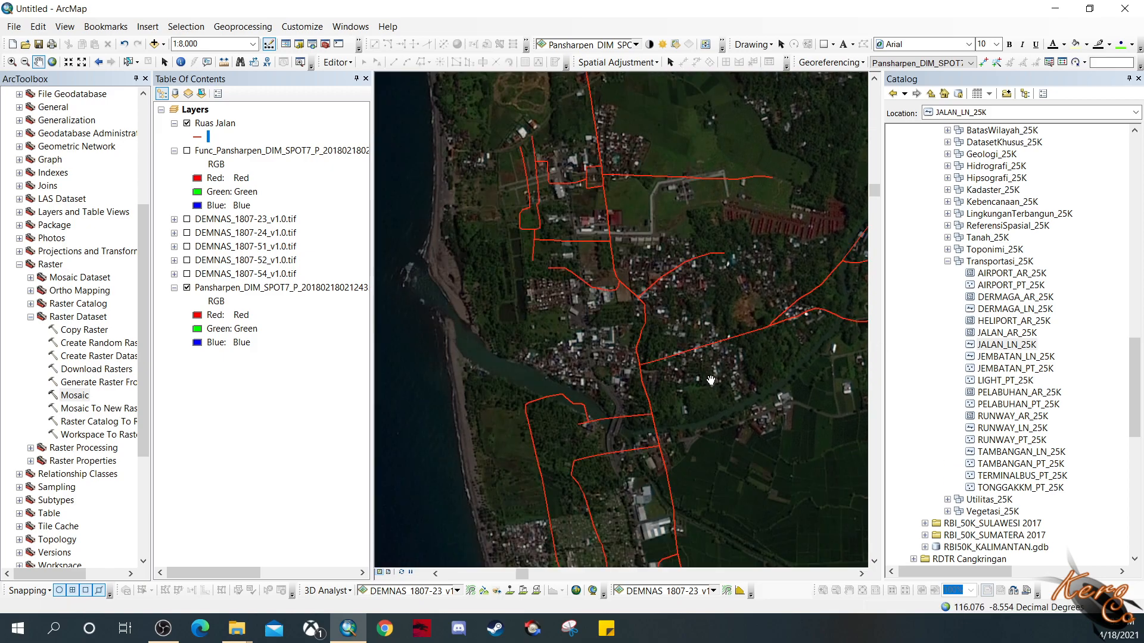
Step: Check the red road lines against the original Pansharpen image near the river at 1:6,000 and show Func_Pansharpen again
scroll(712, 377, "down", 3)
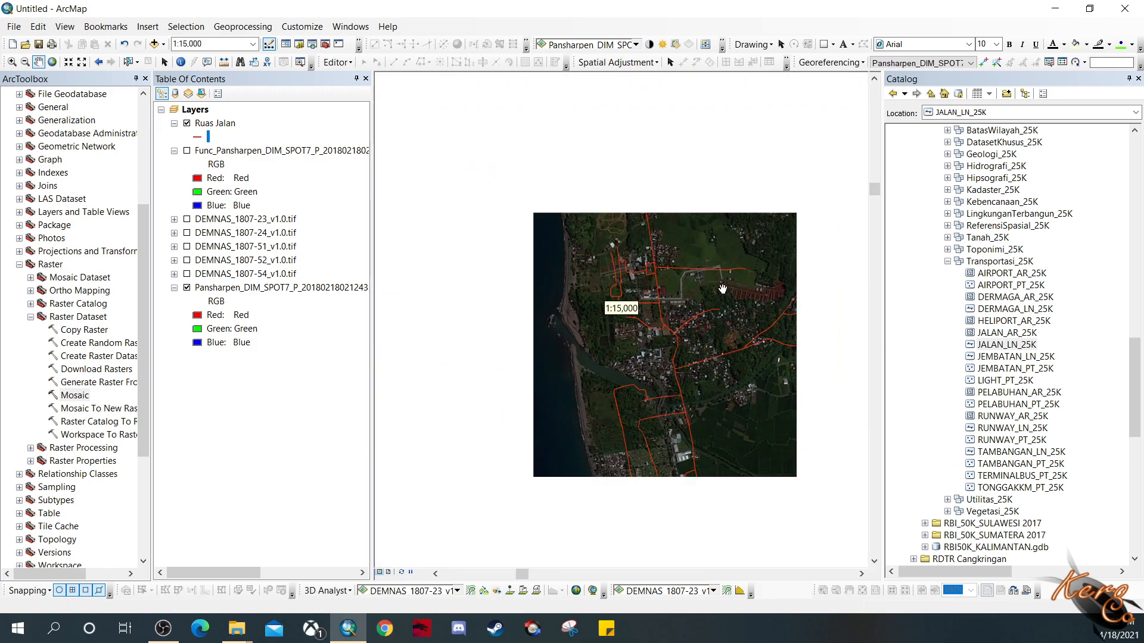
left_click_drag(659, 365, 573, 267)
scroll(569, 246, "up", 4)
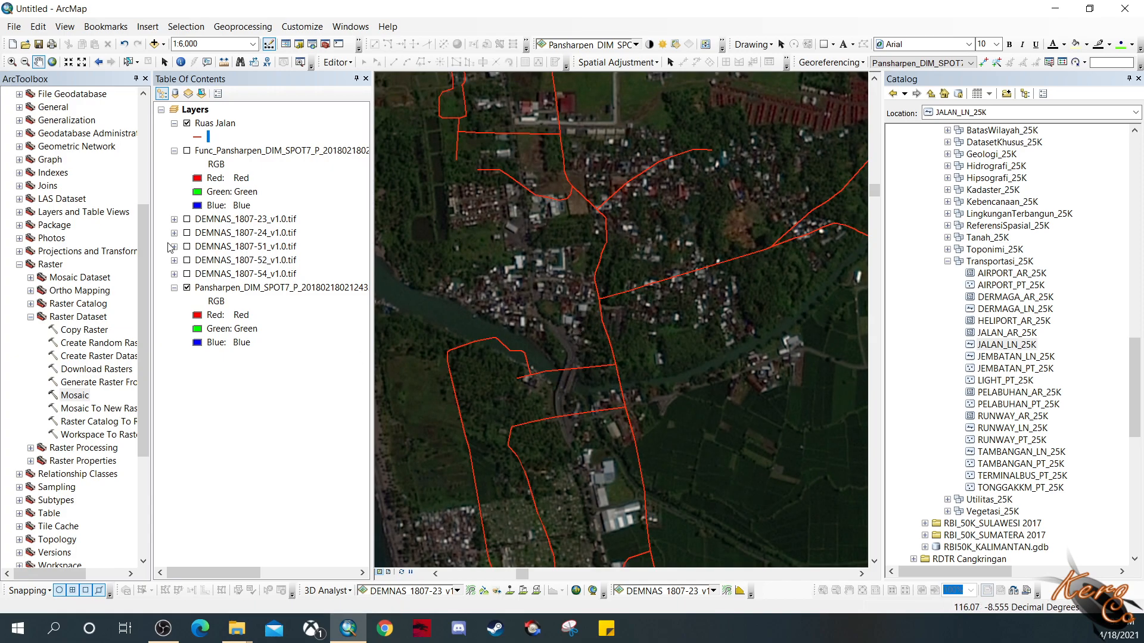
left_click(187, 151)
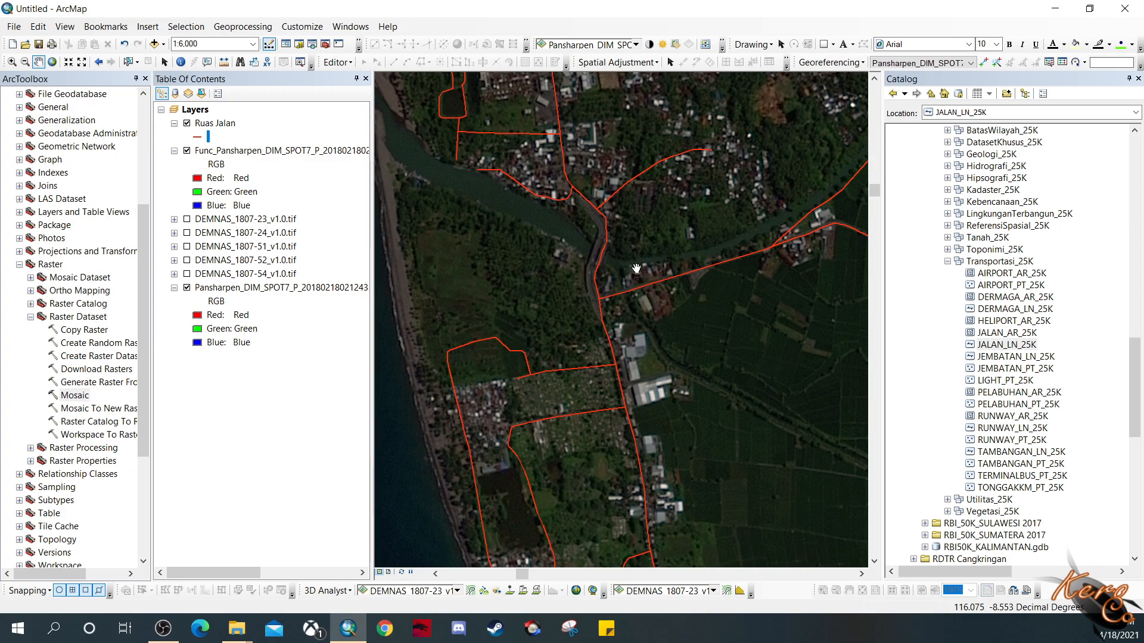
Step: Examine how the red roads fit the orthorectified image along the coast at 1:15,000, 1:25,000 and 1:50,000
scroll(637, 268, "up", 3)
scroll(637, 269, "up", 1)
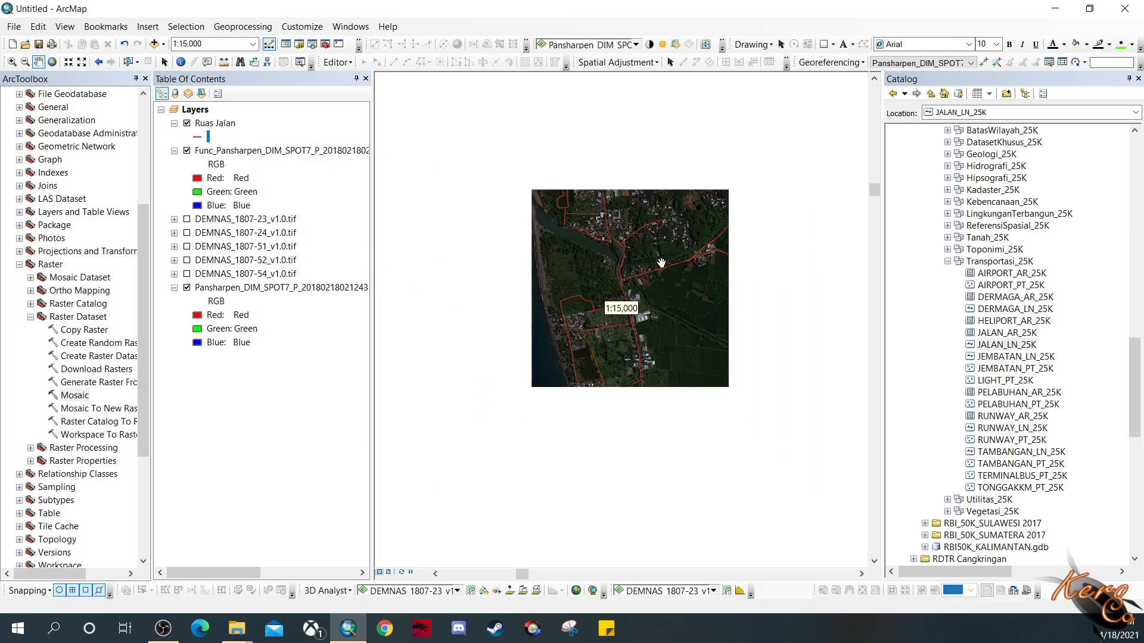
left_click_drag(764, 236, 707, 413)
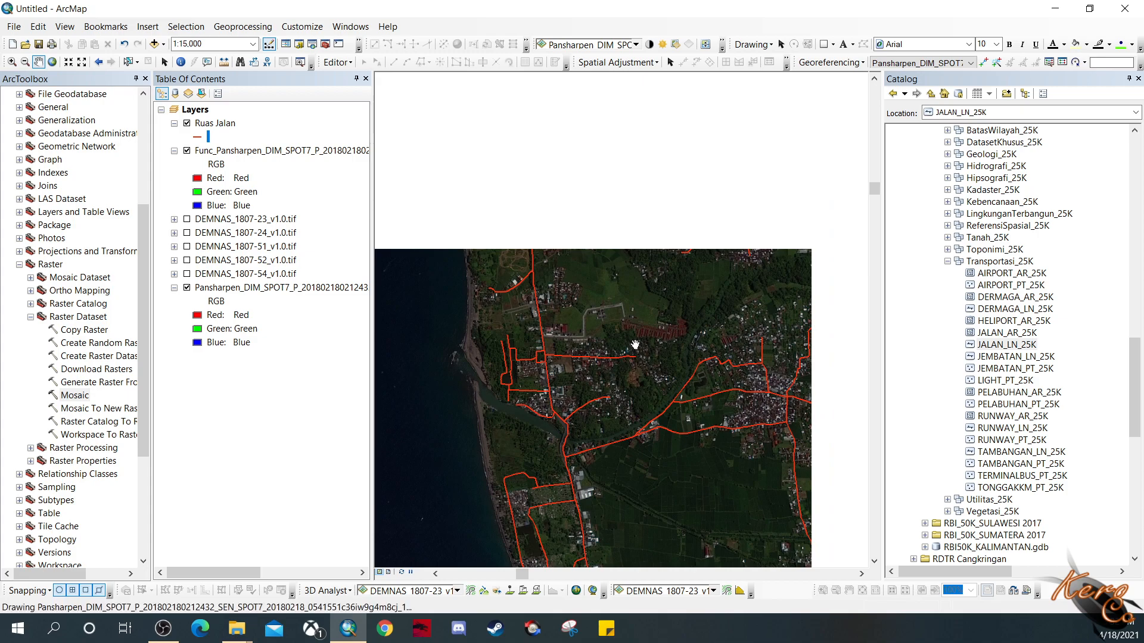
scroll(635, 344, "up", 3)
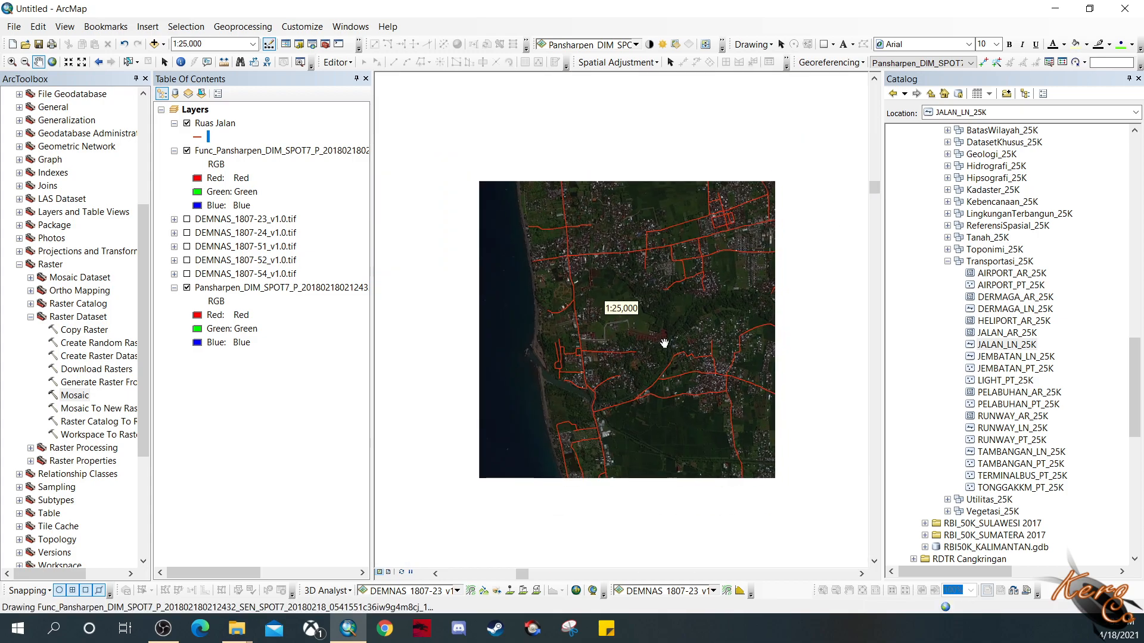
scroll(664, 344, "up", 2)
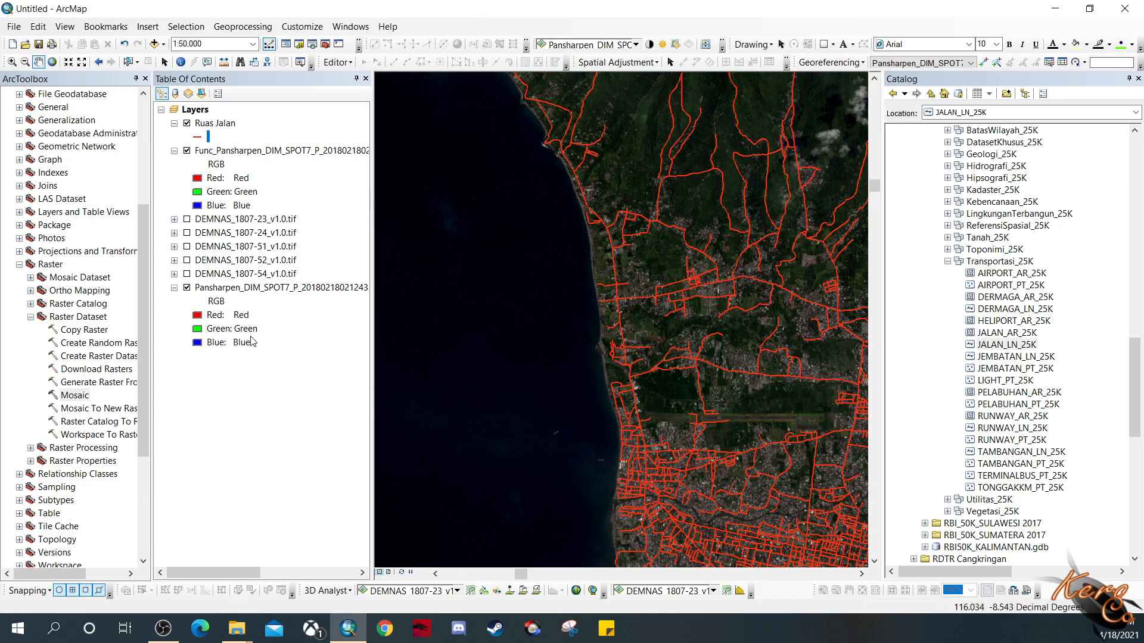
Step: Inspect the data source folder of the original Pansharpen layer in its properties, leaving the settings as they are
right_click(326, 299)
left_click(357, 498)
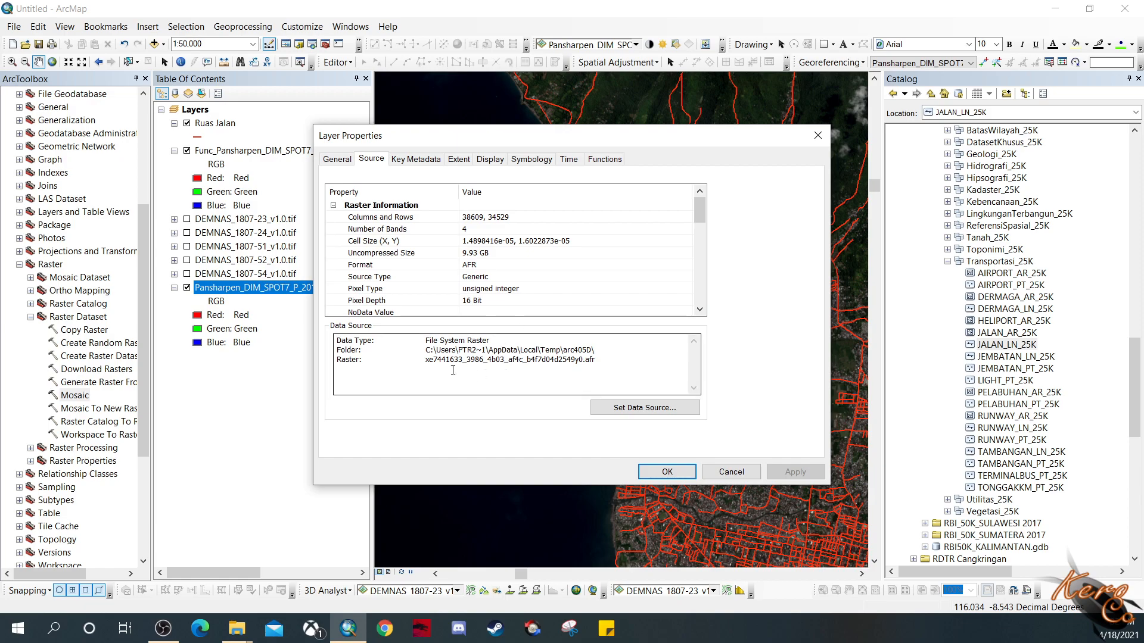
left_click_drag(541, 349, 580, 352)
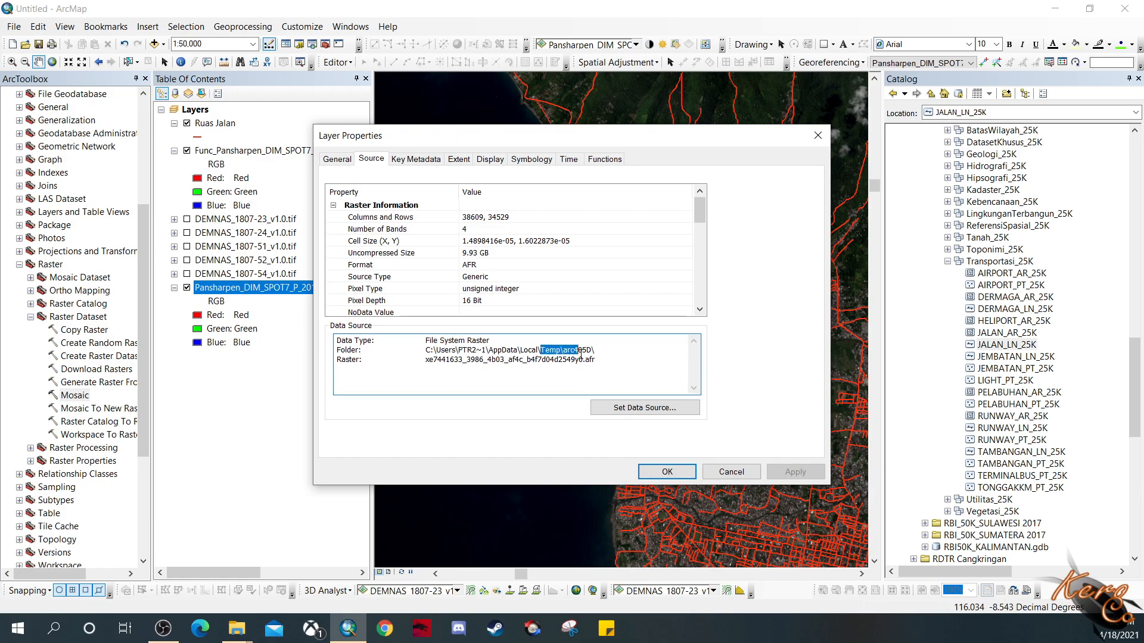
left_click(731, 472)
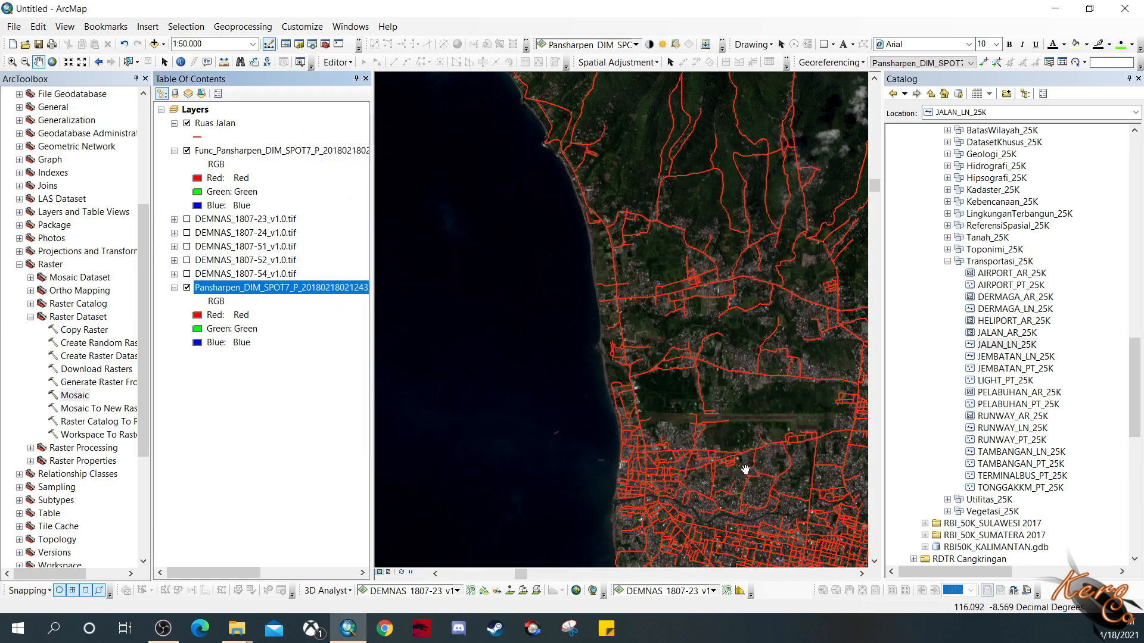
Step: Select the Func_Pansharpen layer and widen the table of contents to show more of the layer names
left_click(327, 153)
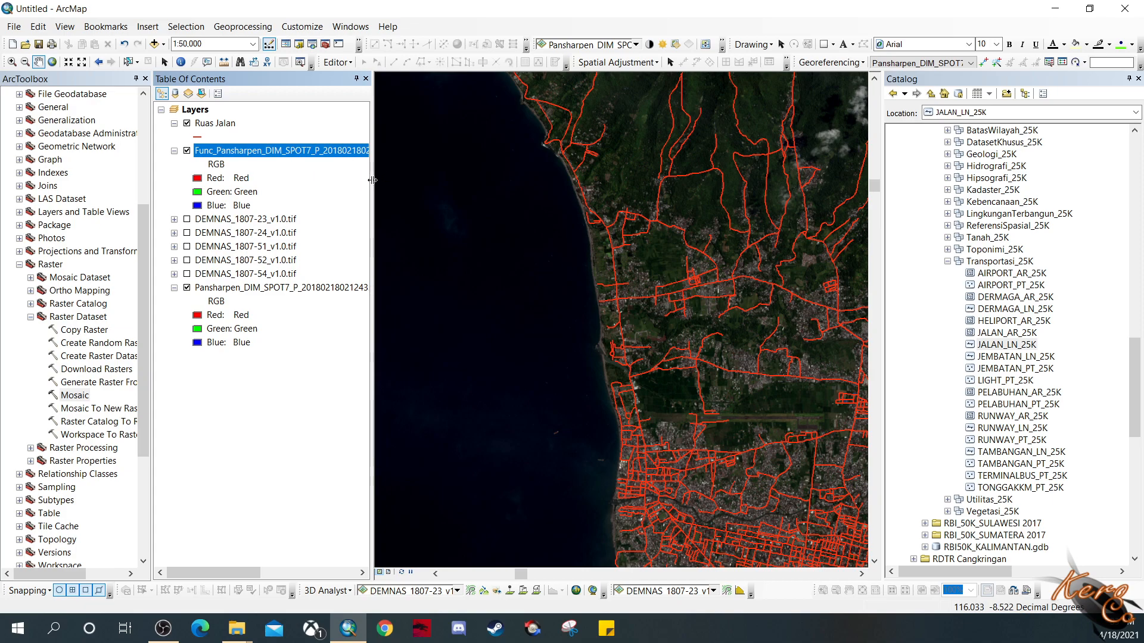
left_click_drag(372, 180, 405, 180)
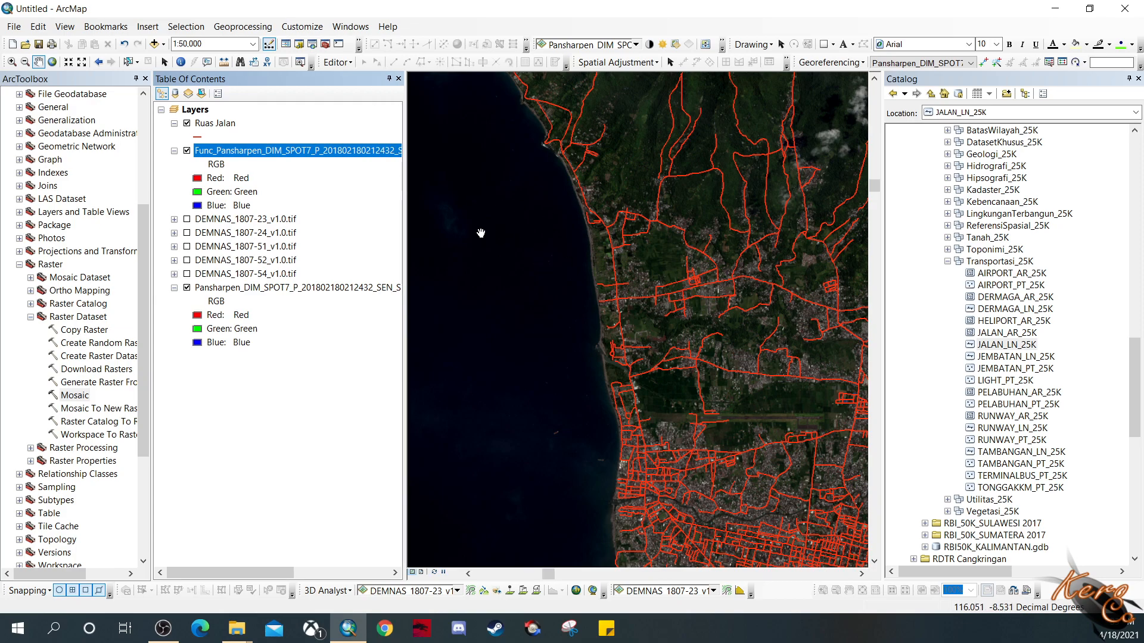
left_click_drag(605, 222, 601, 299)
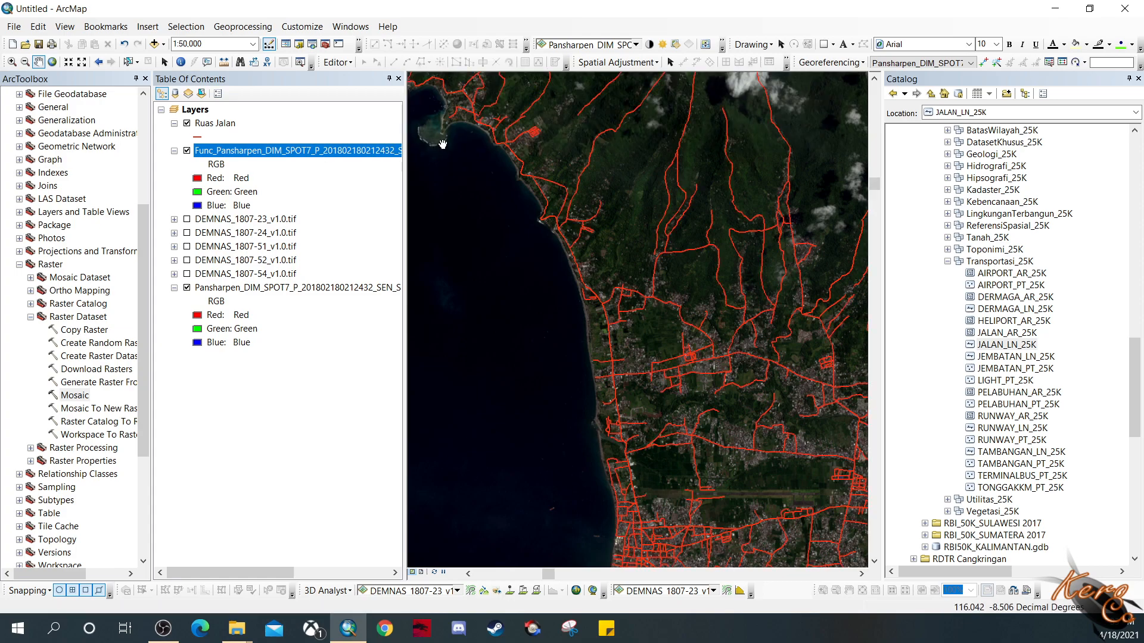
Step: Open Image Analysis, select the Func_Pansharpen image there and start exporting it as a raster dataset
left_click(350, 27)
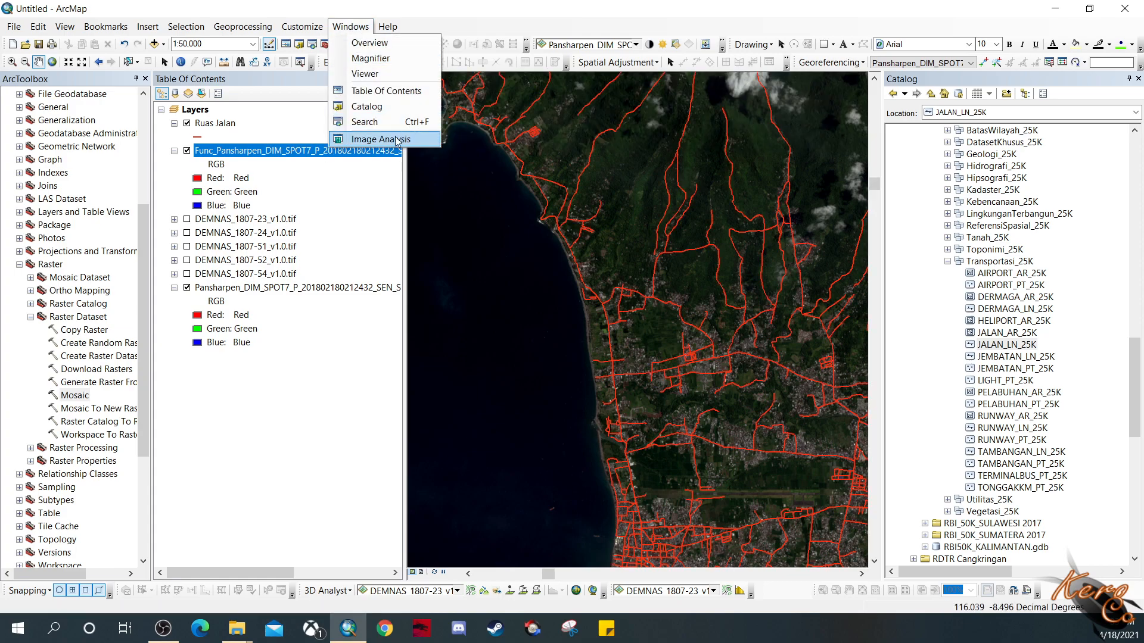
left_click(399, 139)
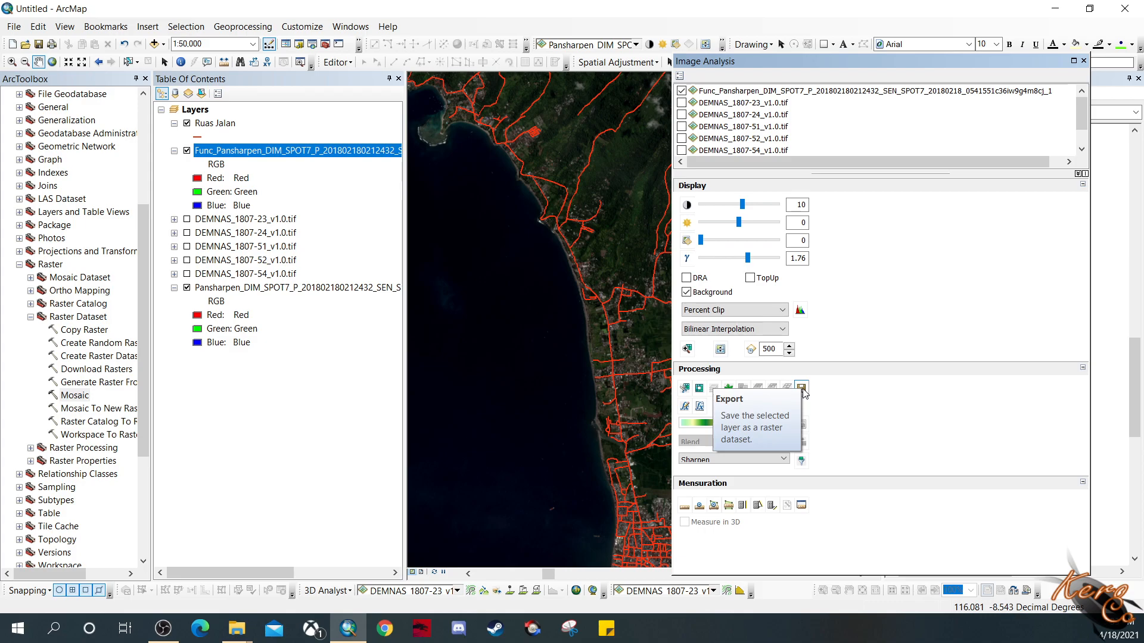
left_click(837, 91)
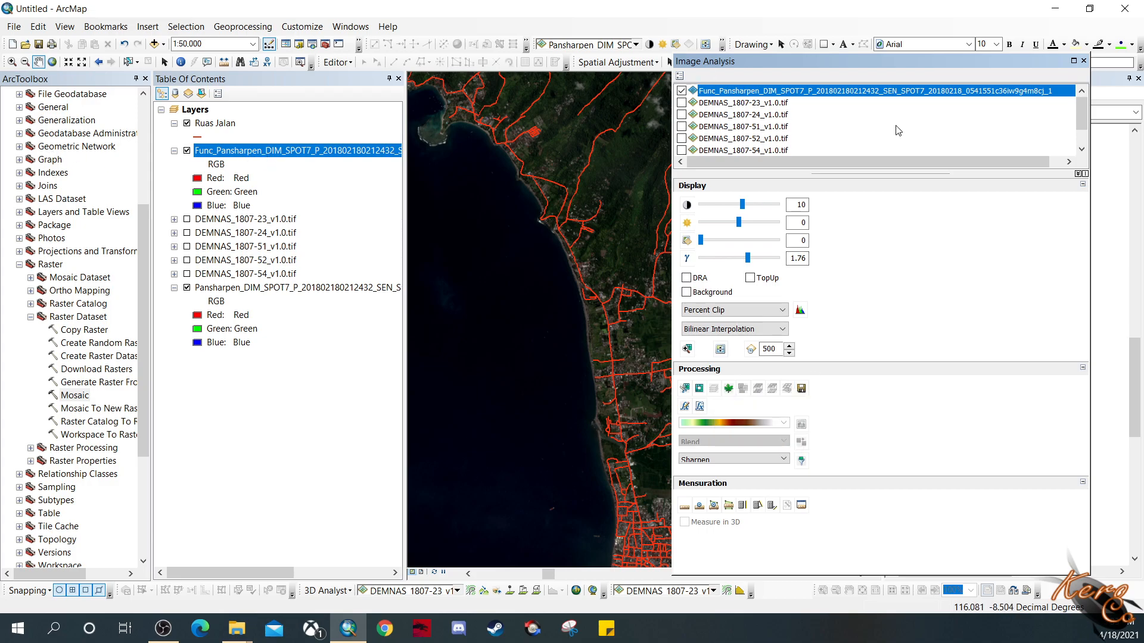
scroll(898, 130, "down", 1)
scroll(837, 140, "up", 1)
left_click(802, 395)
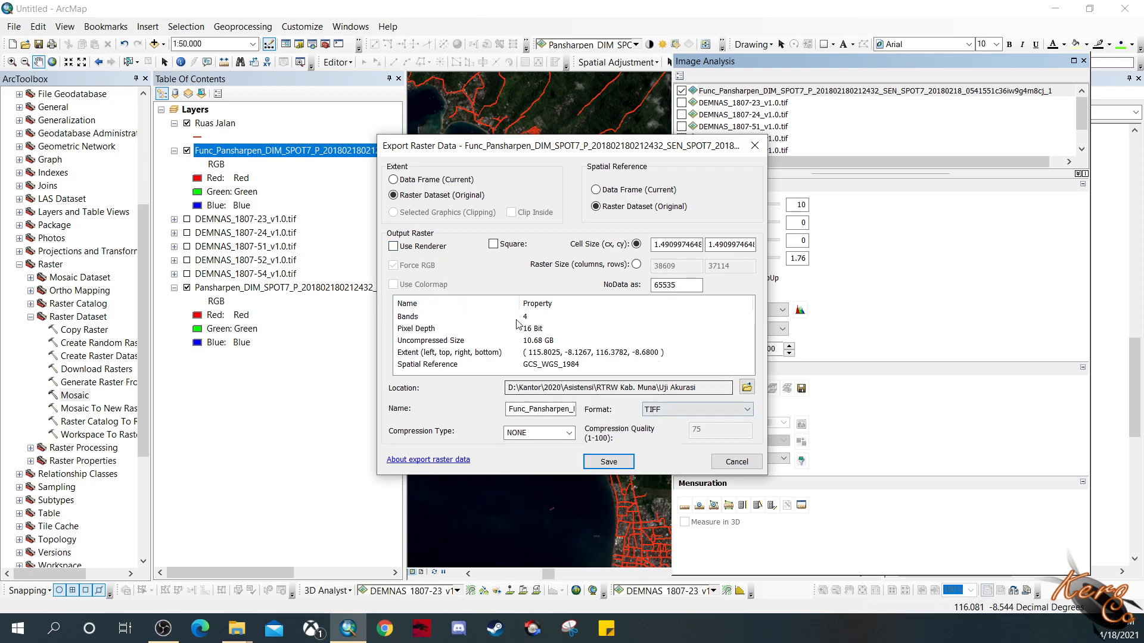
Step: Enable Use Renderer for the exported raster
left_click(394, 247)
left_click(393, 246)
left_click(416, 249)
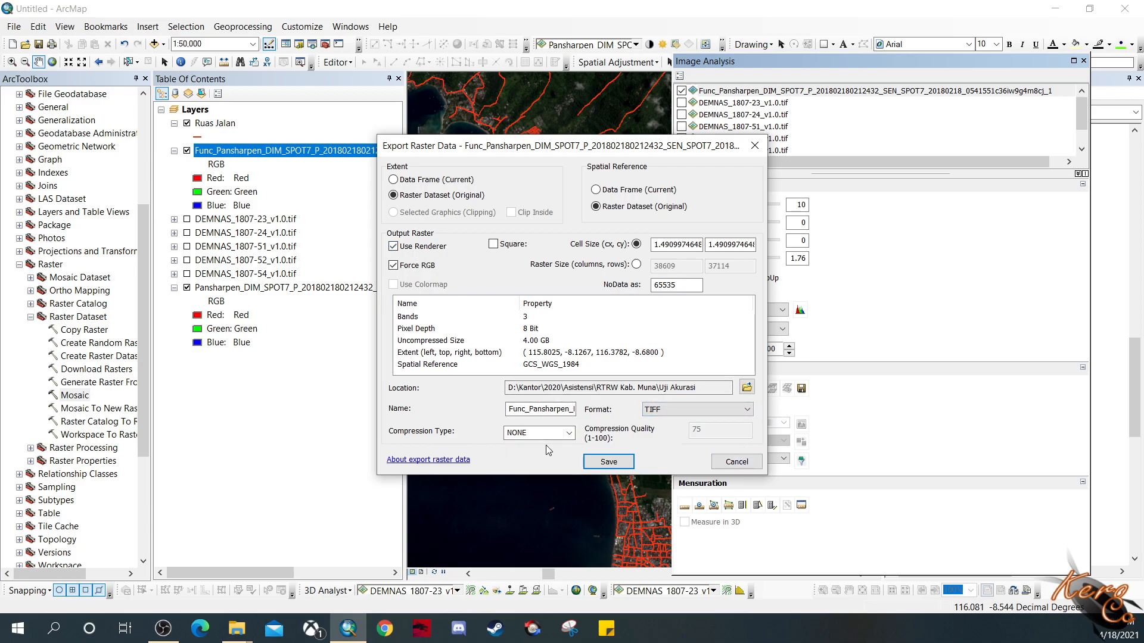
Step: Review the compression types, keep NONE for the TIFF export and open the output workspace selection
left_click(569, 433)
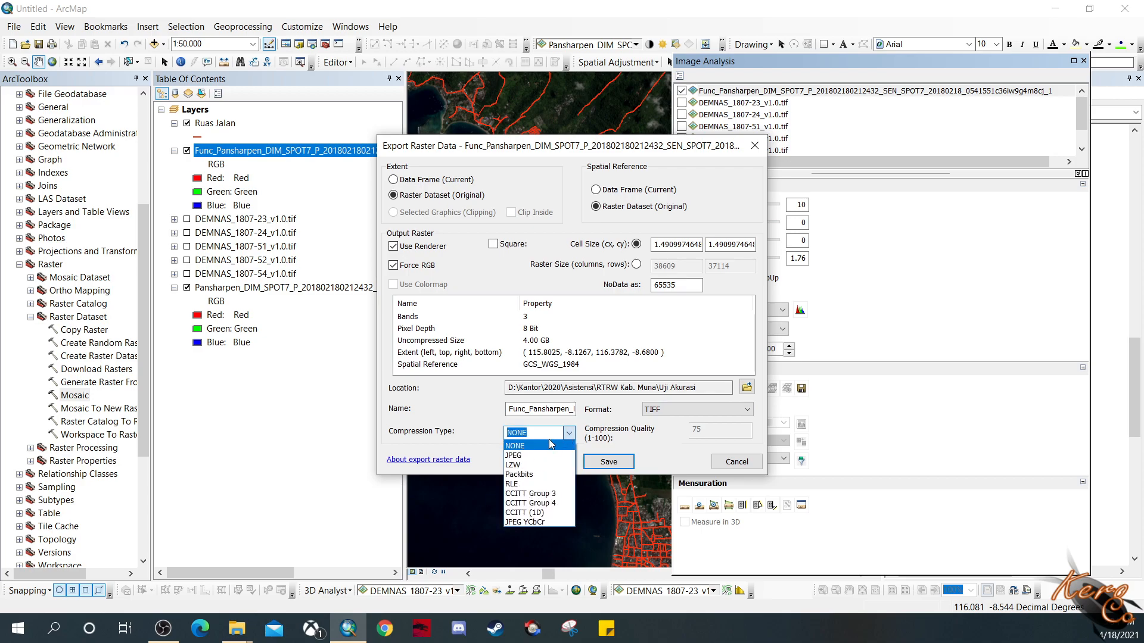
left_click(537, 447)
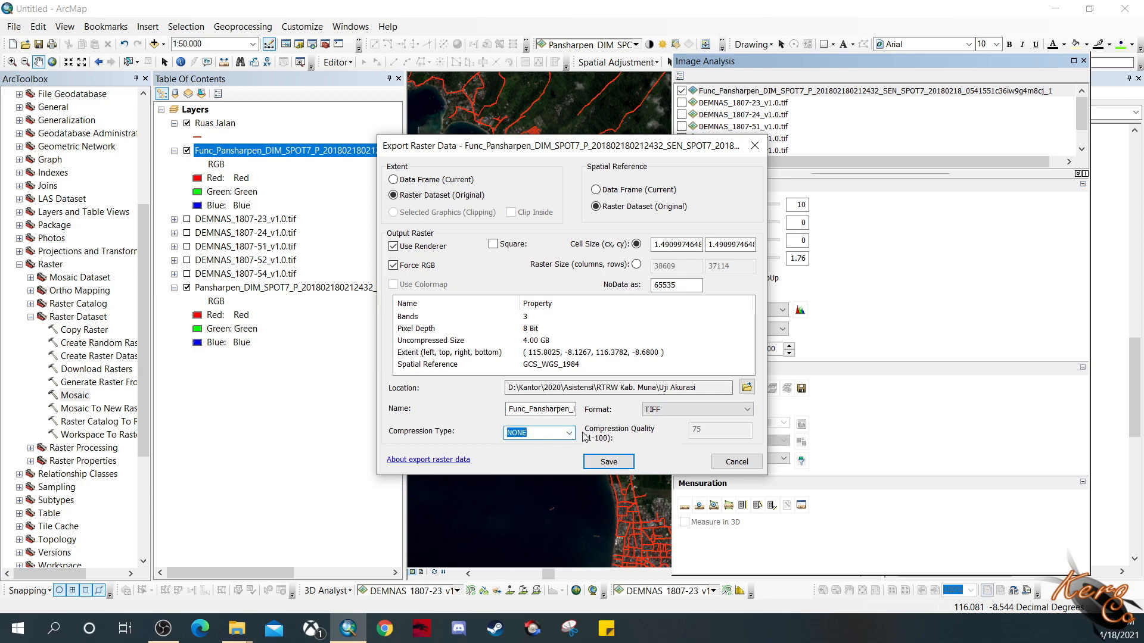
left_click(574, 434)
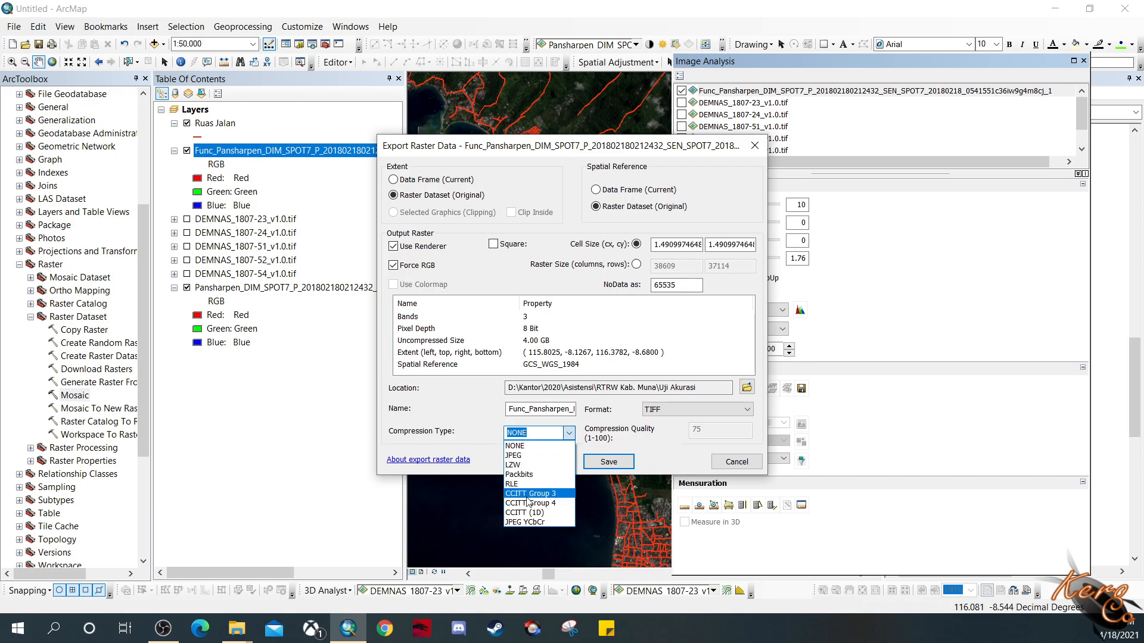
left_click(571, 438)
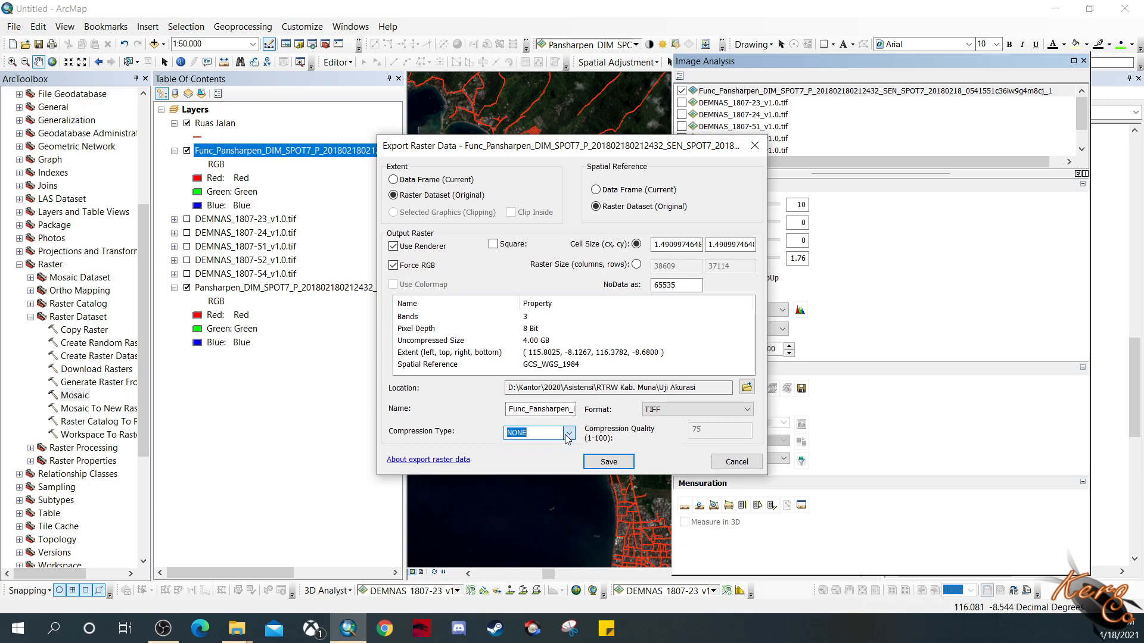
left_click(538, 437)
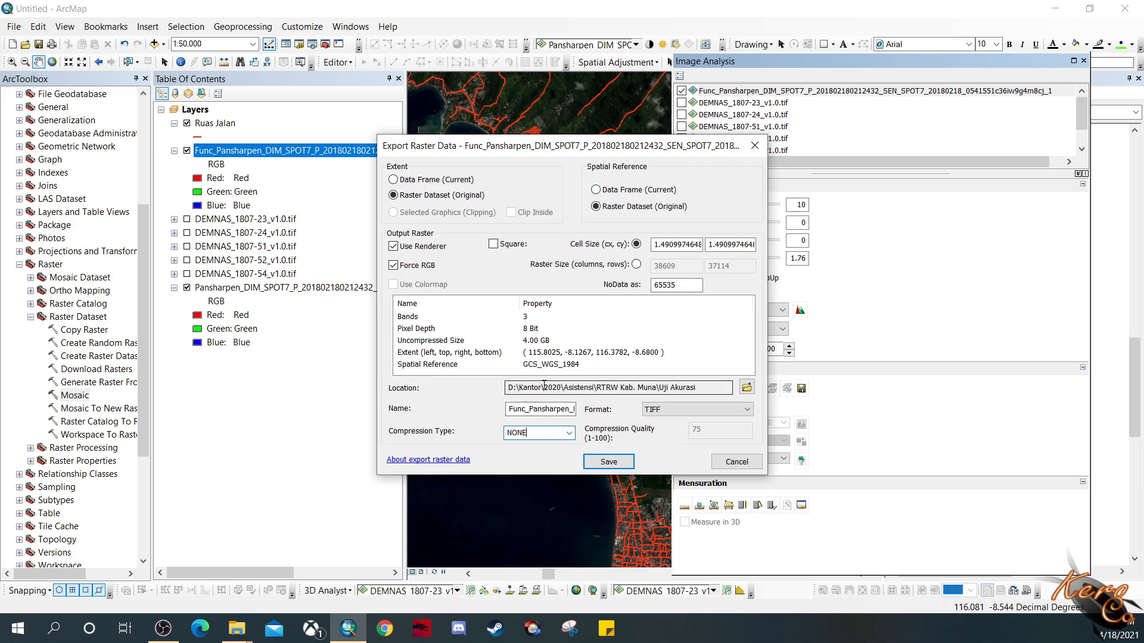
left_click(746, 387)
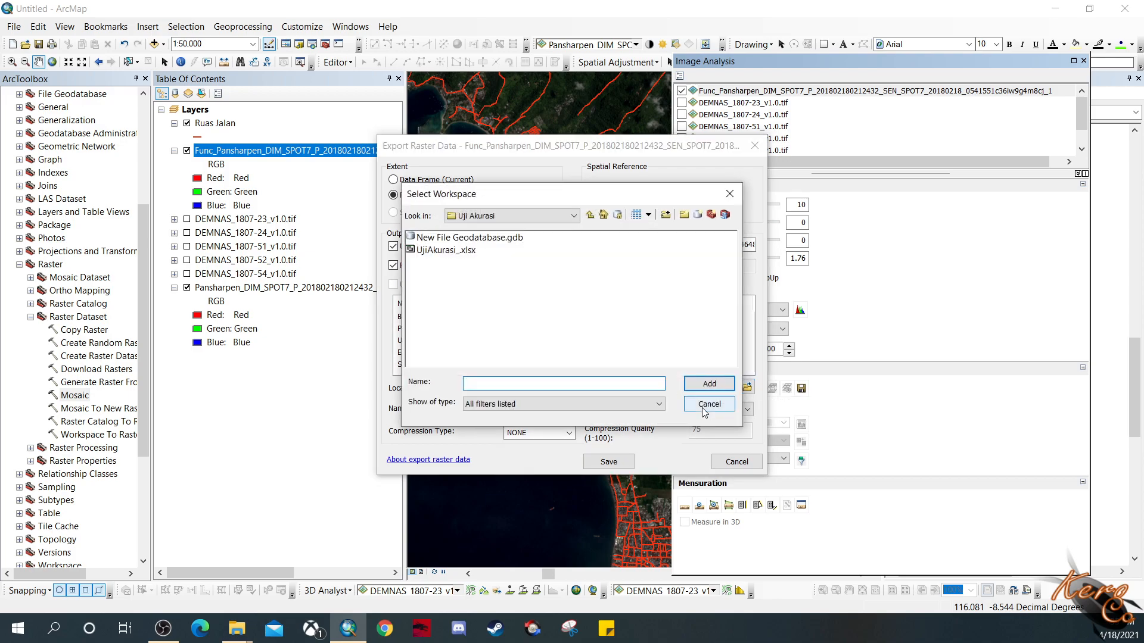